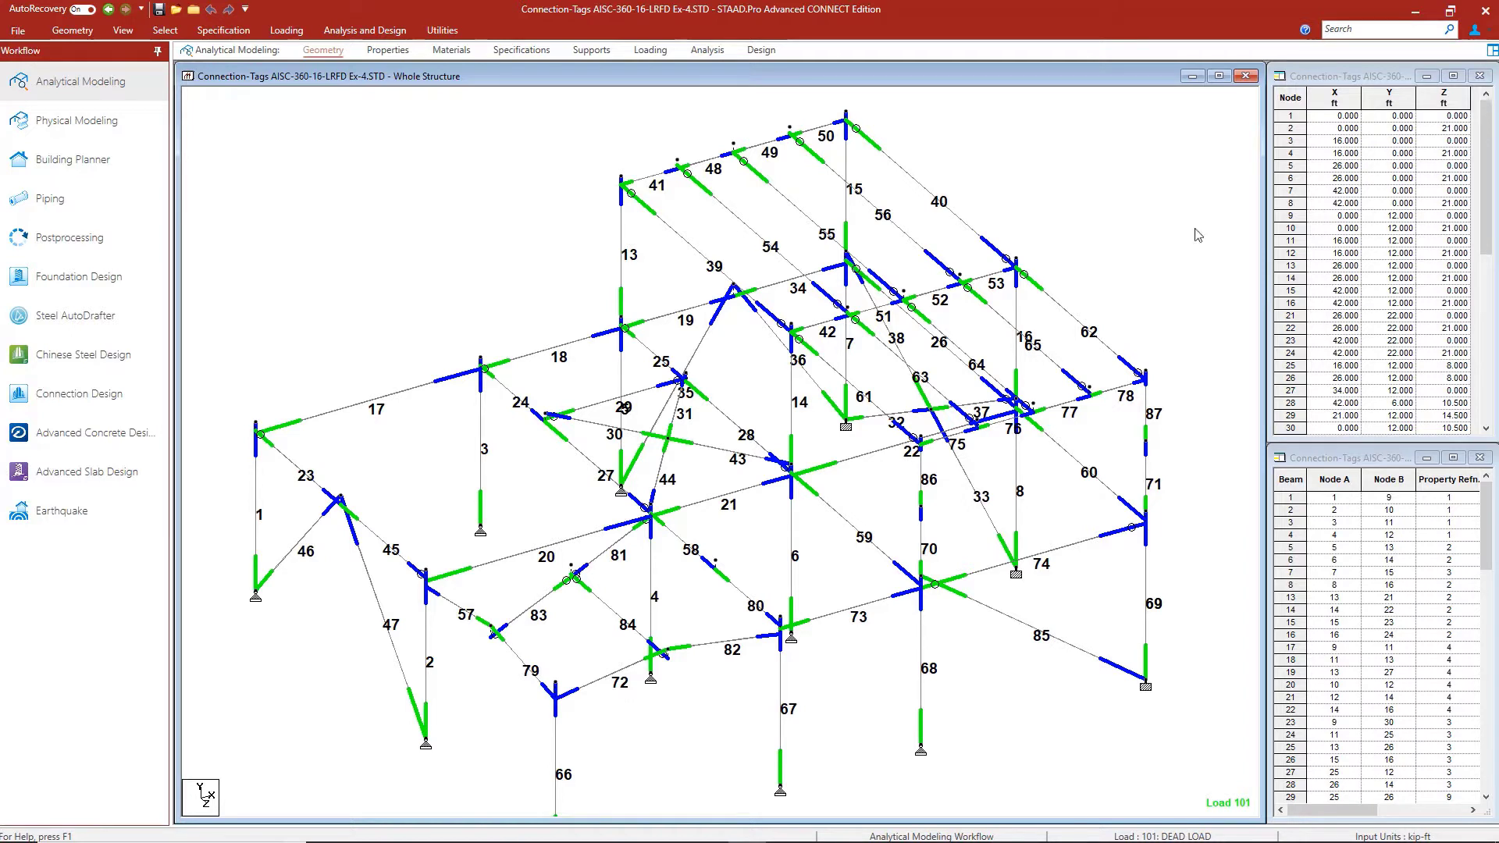
Show the whole structure as a 3D rendering, then close the rendered view.
right_click(527, 319)
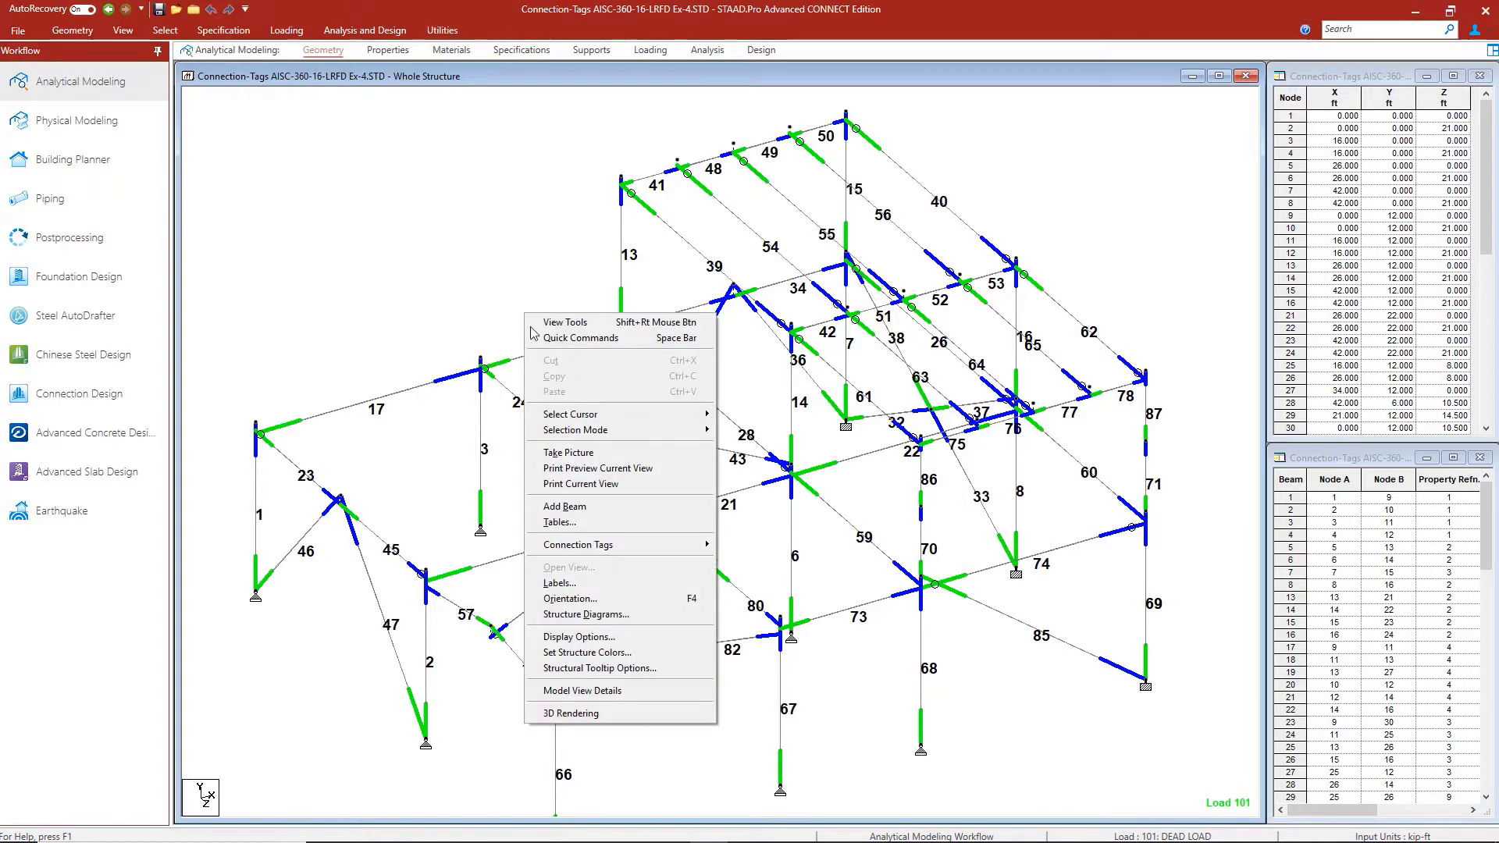
mouse_move(599, 422)
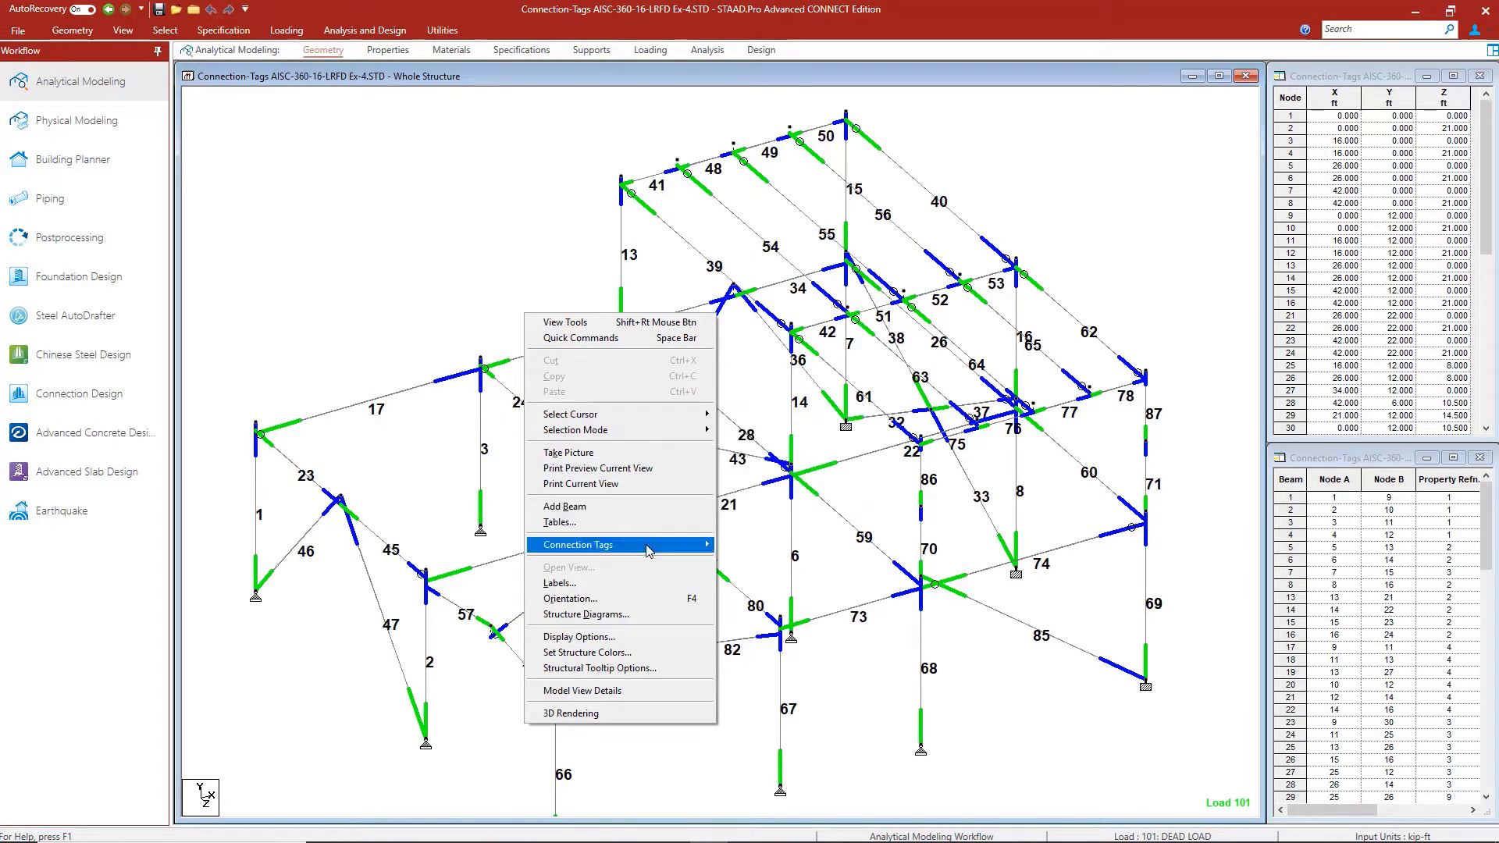
mouse_move(648, 557)
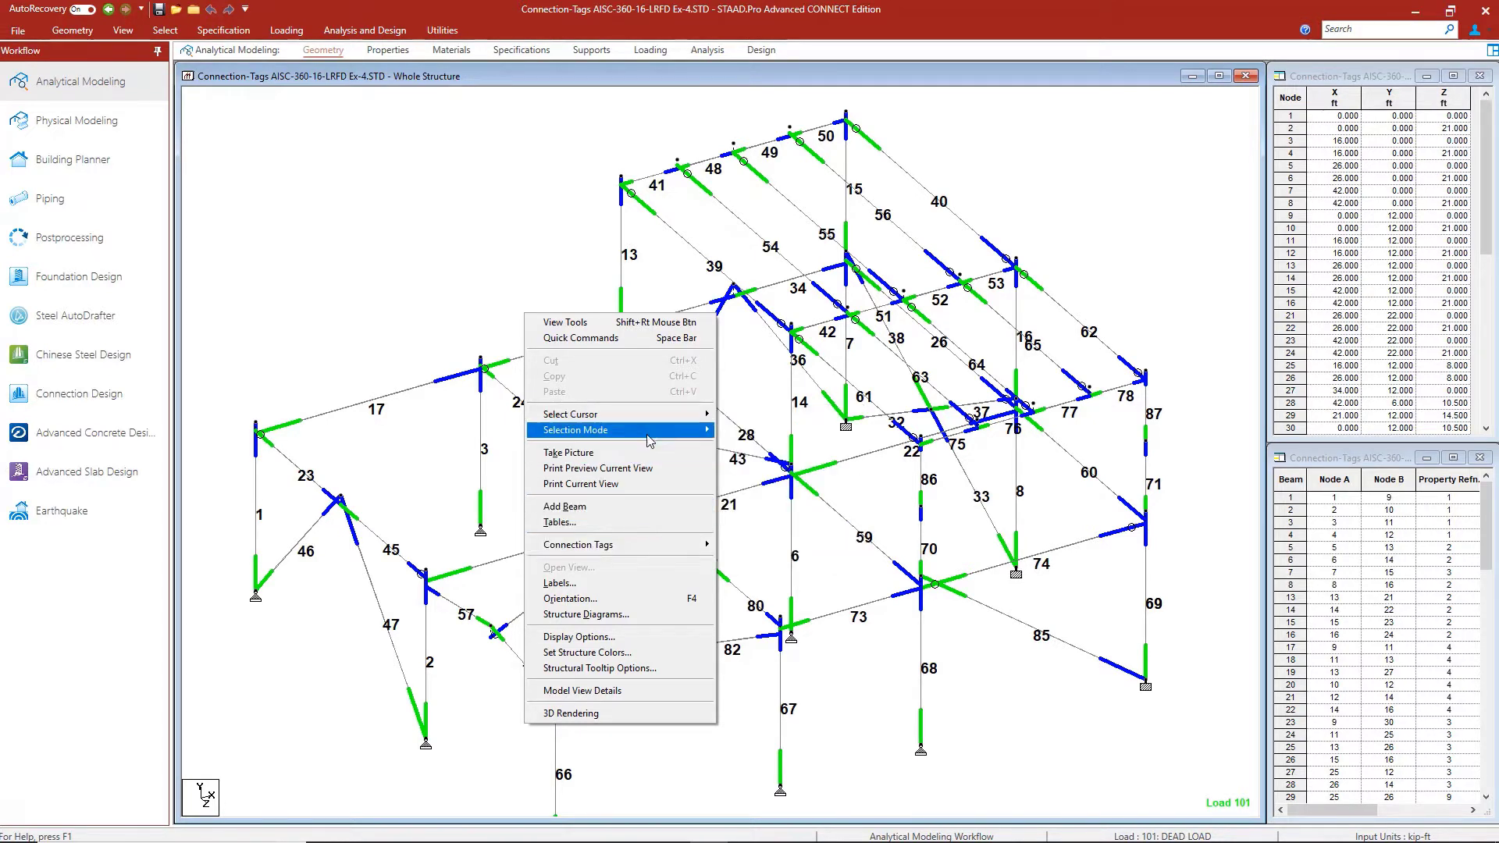
click(594, 713)
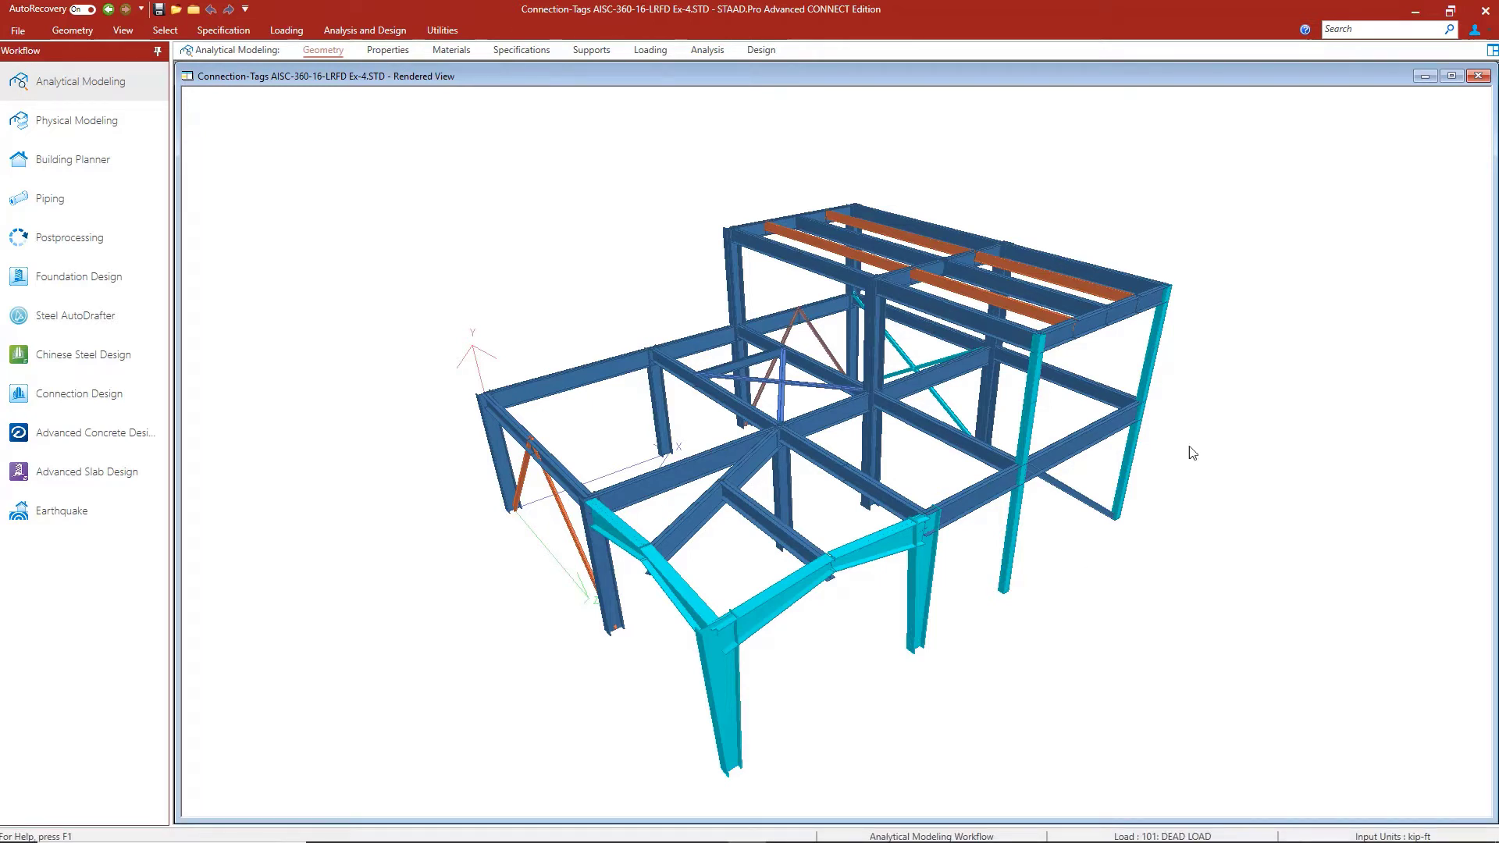
click(1479, 77)
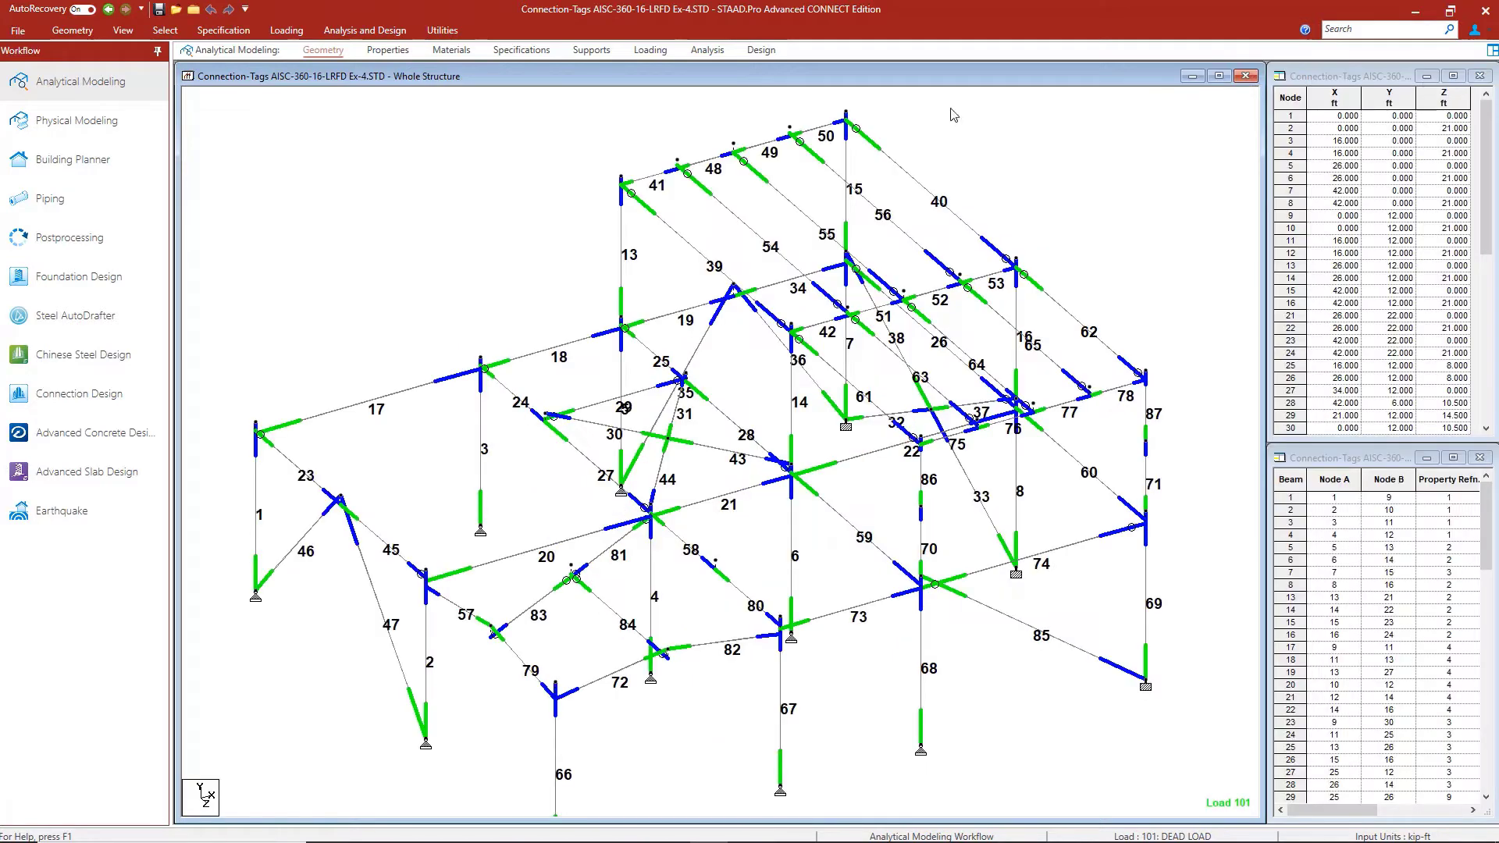
Load the connection tag specification file CT AISC-360-16-LRFD Ex-4.xml from Example 4's No Connections folder.
click(435, 31)
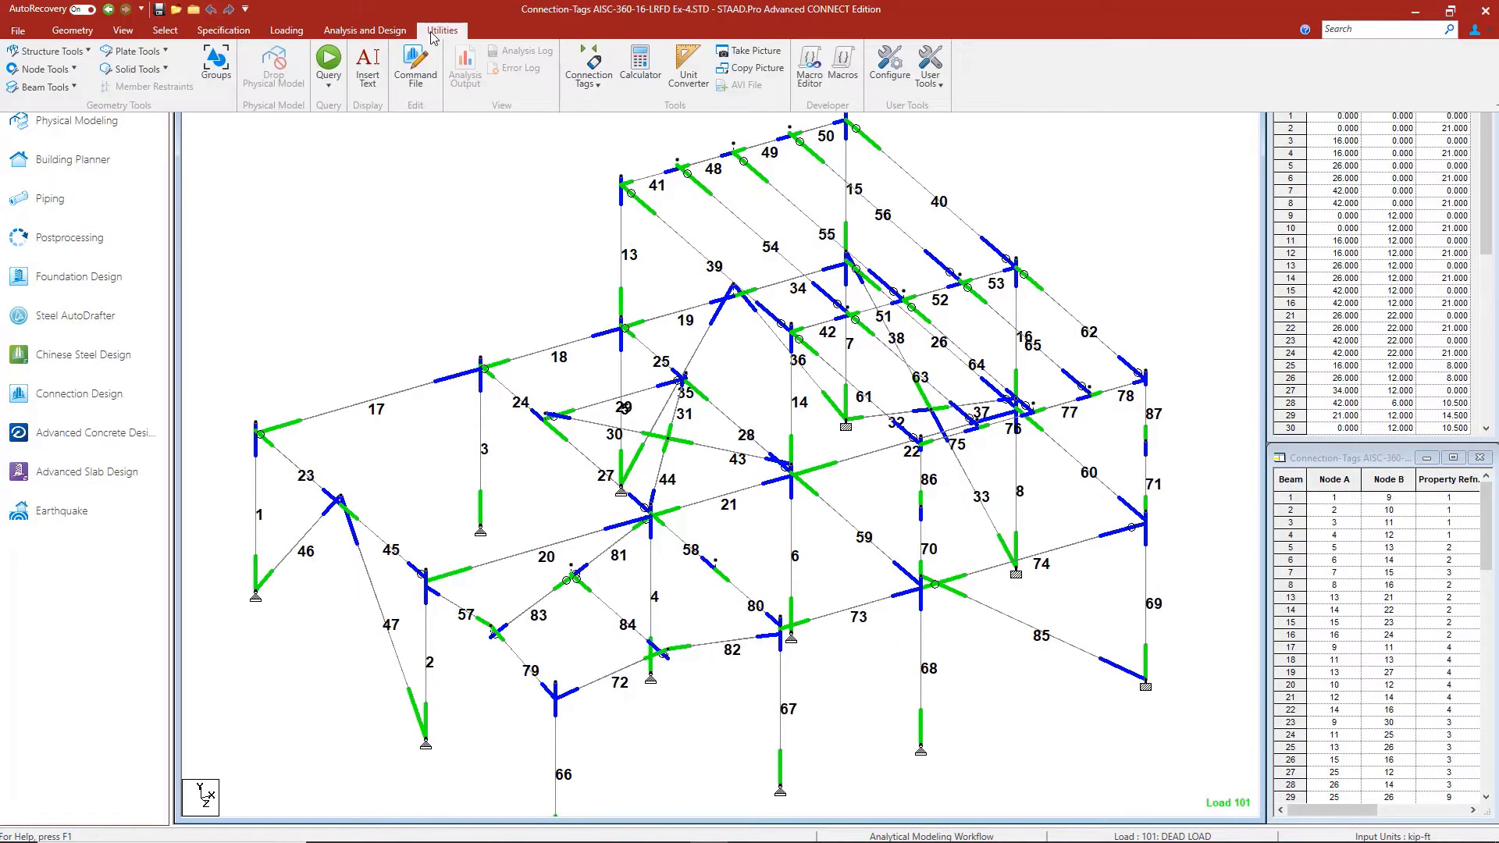
click(599, 81)
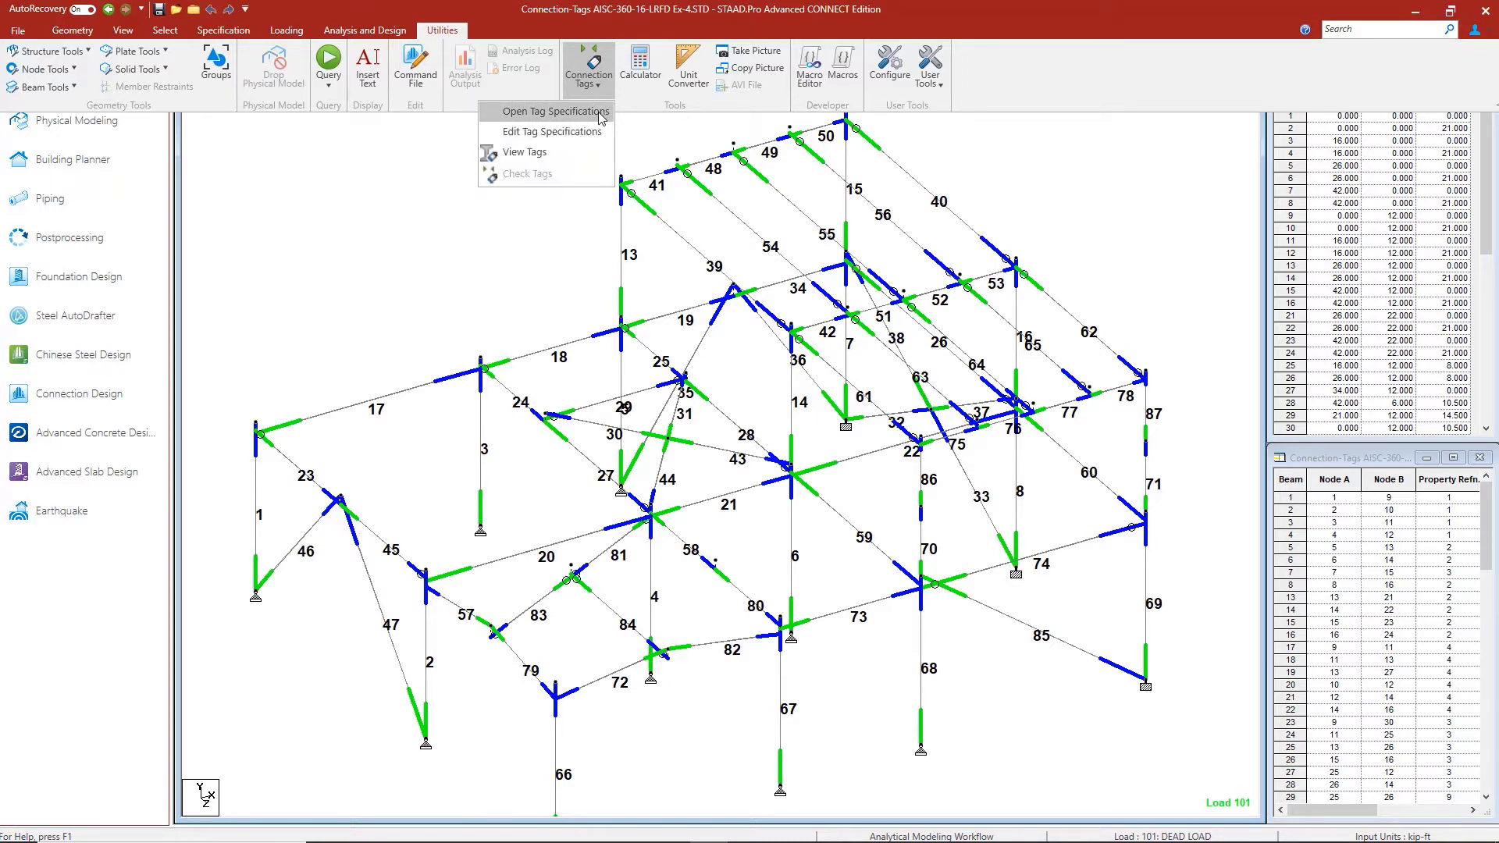
click(600, 116)
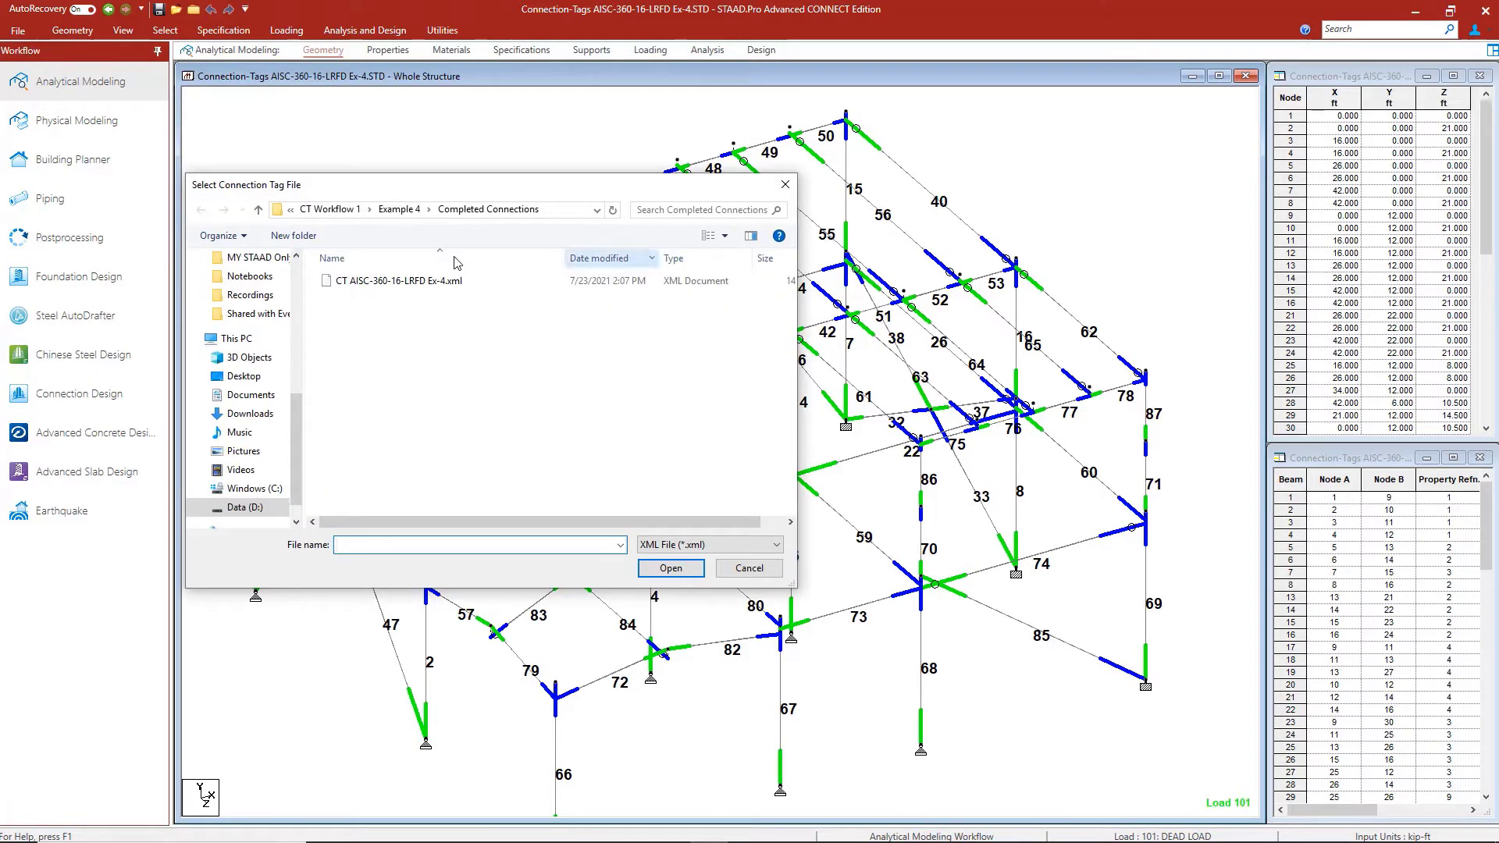
click(398, 210)
click(384, 335)
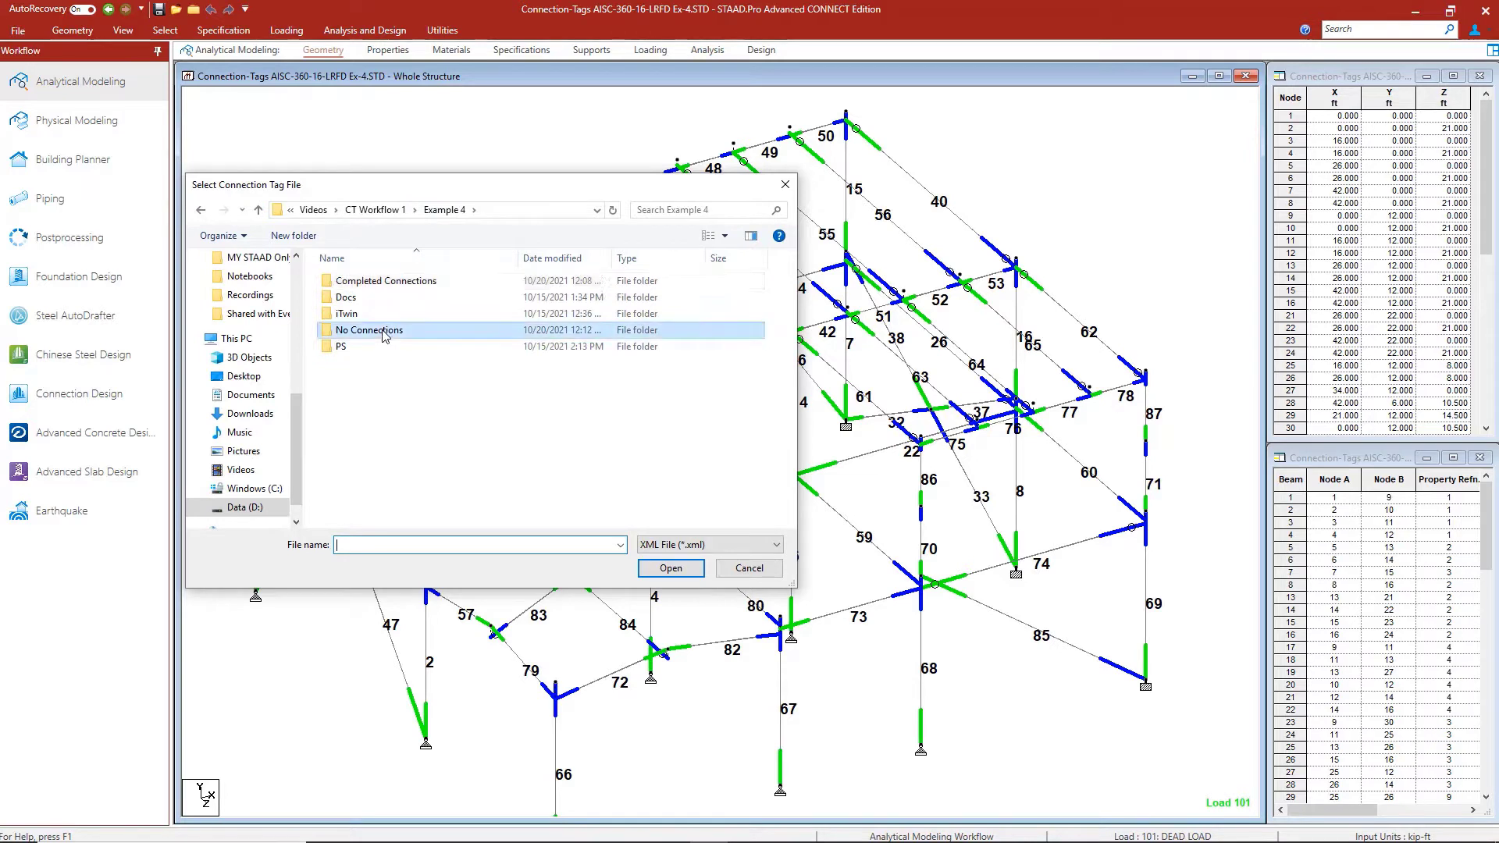
double_click(385, 336)
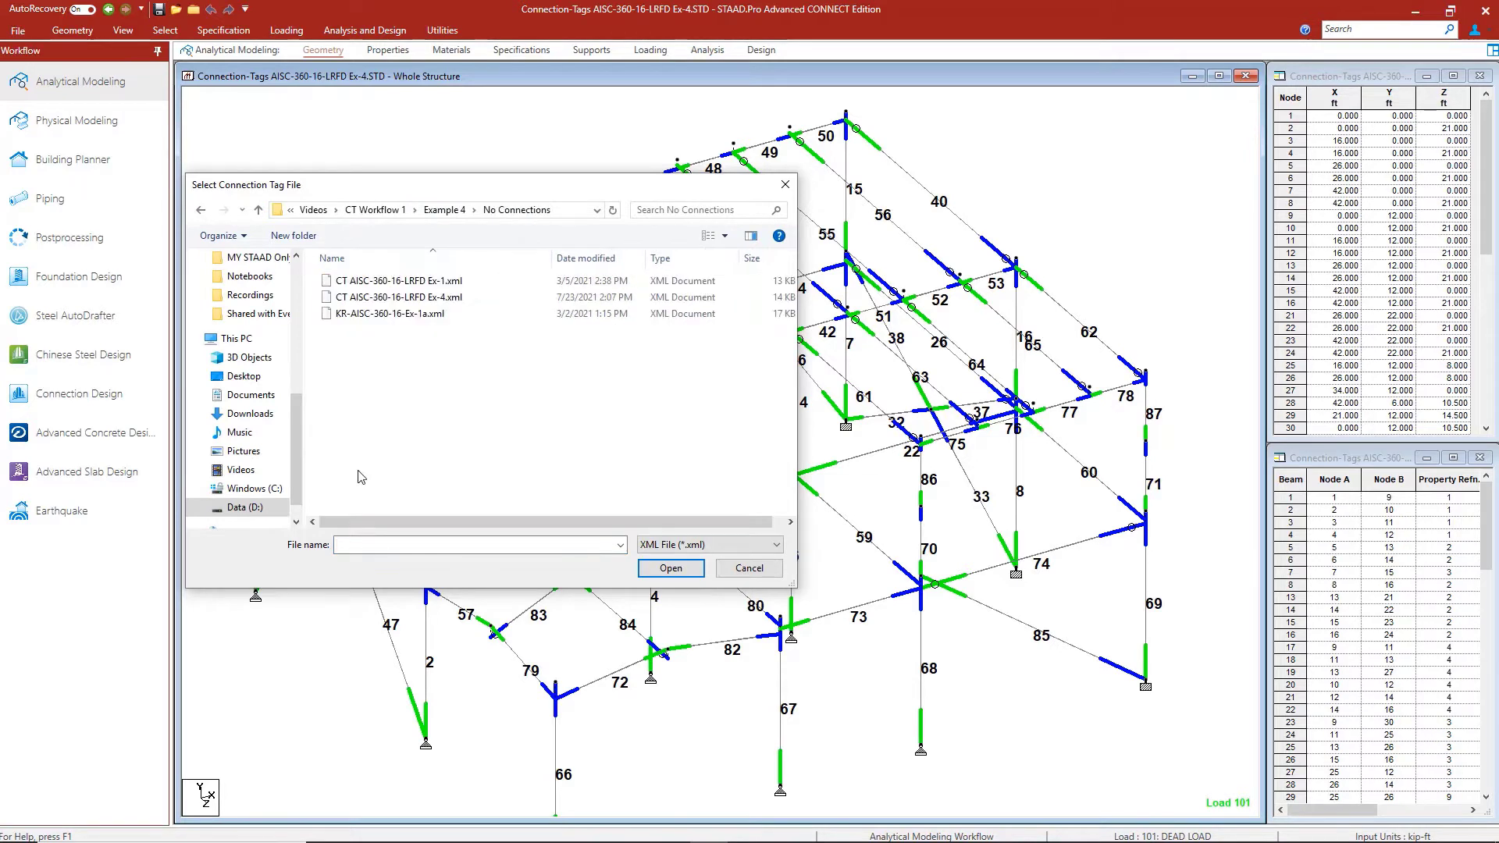
click(404, 298)
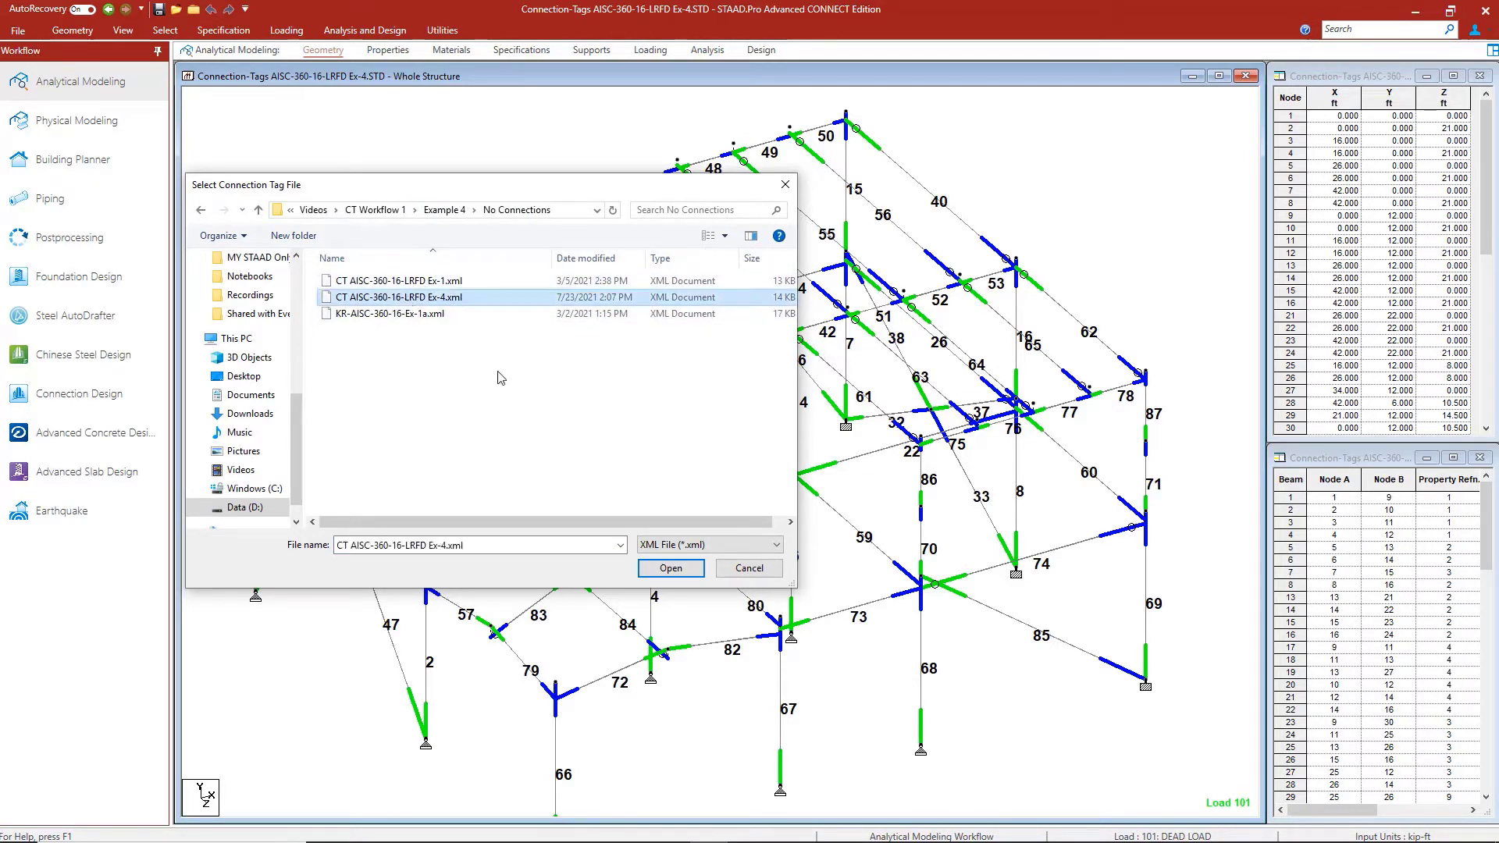
click(670, 569)
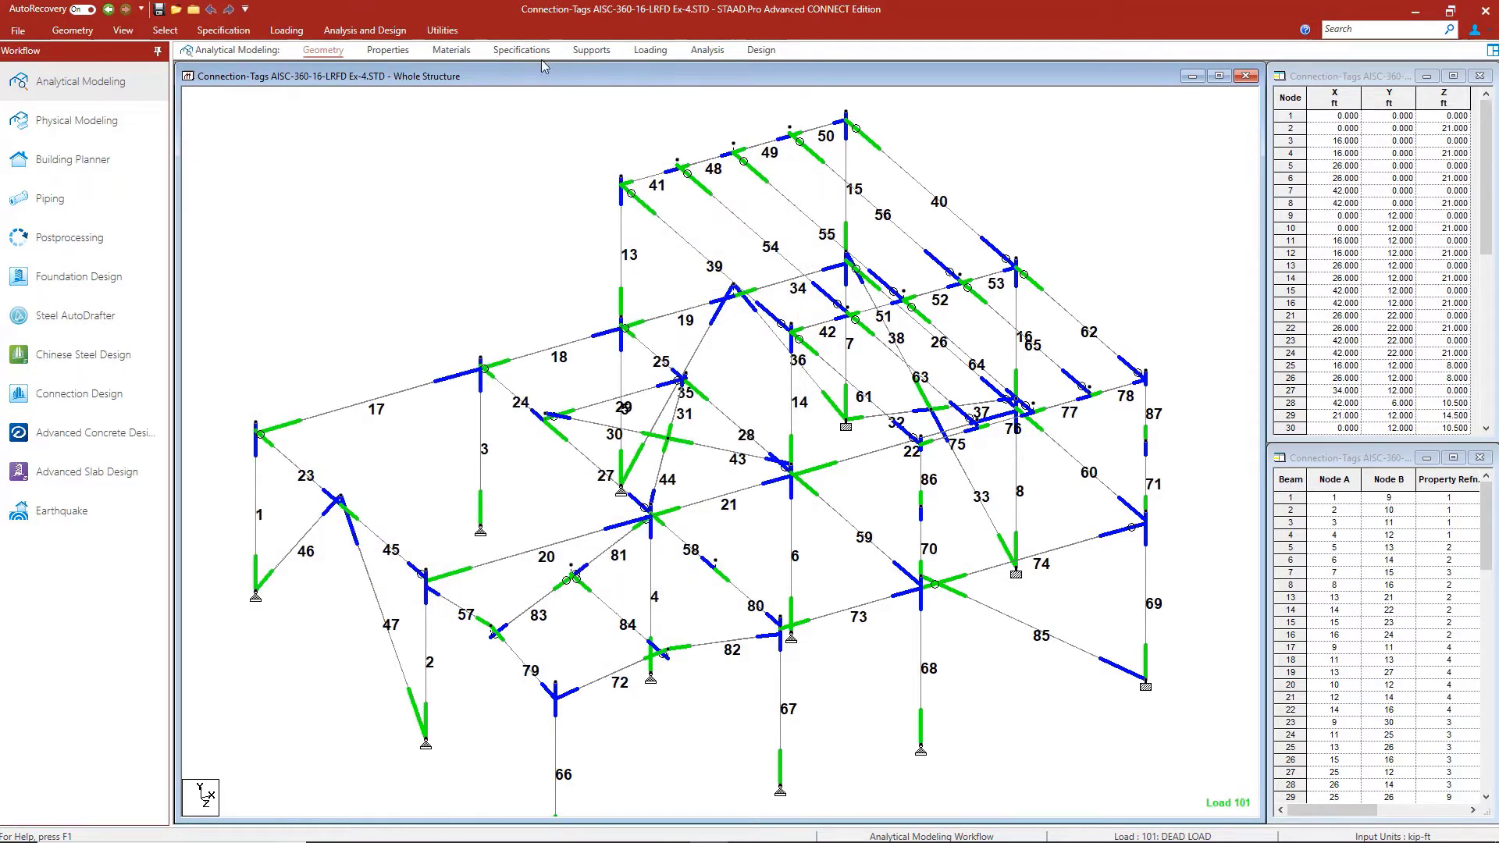
Examine the connection categories available for a new connection tag.
click(440, 32)
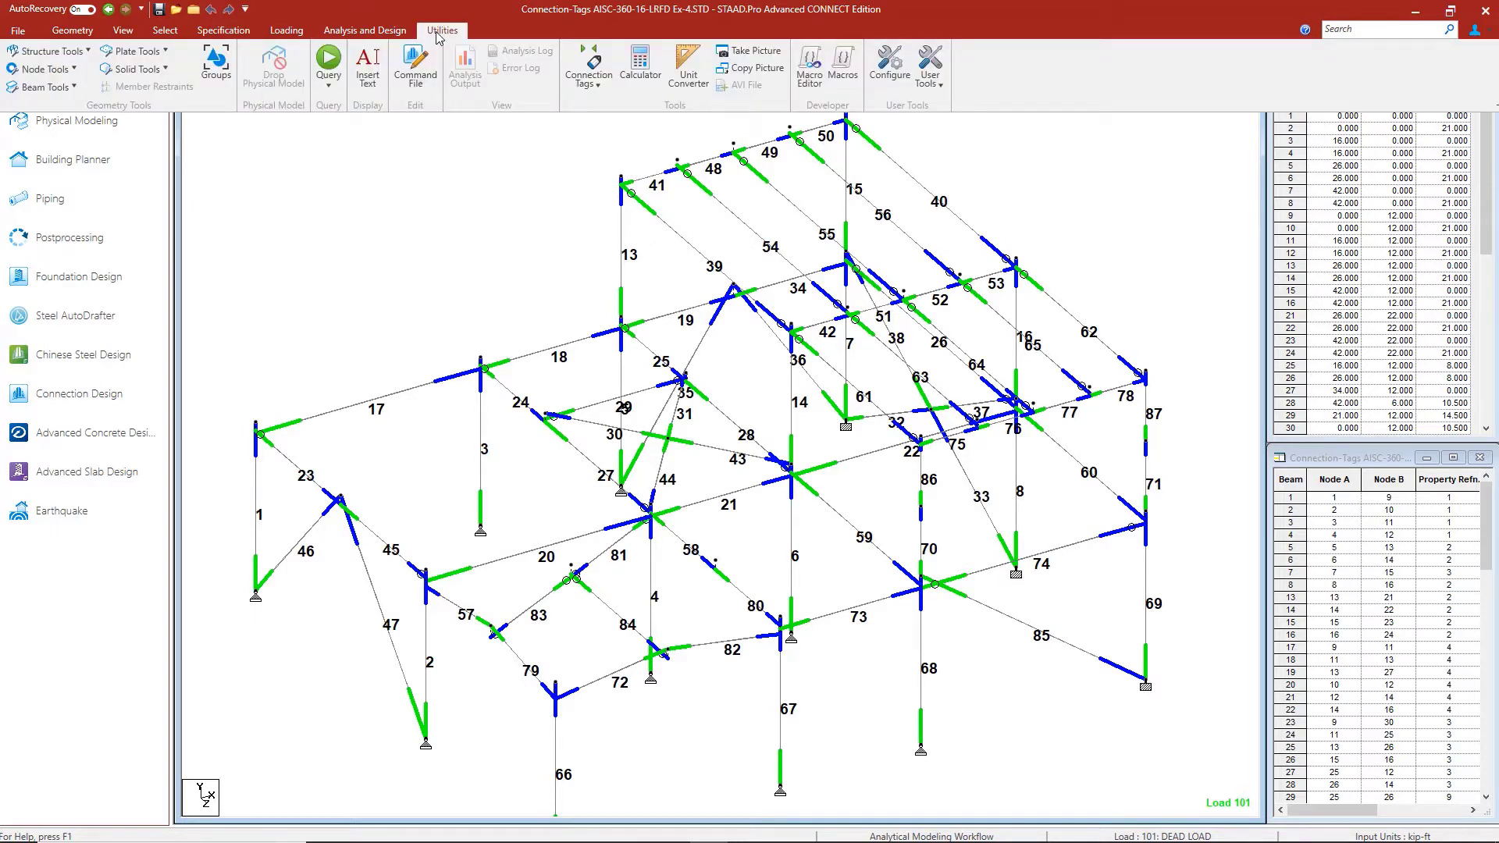
click(590, 76)
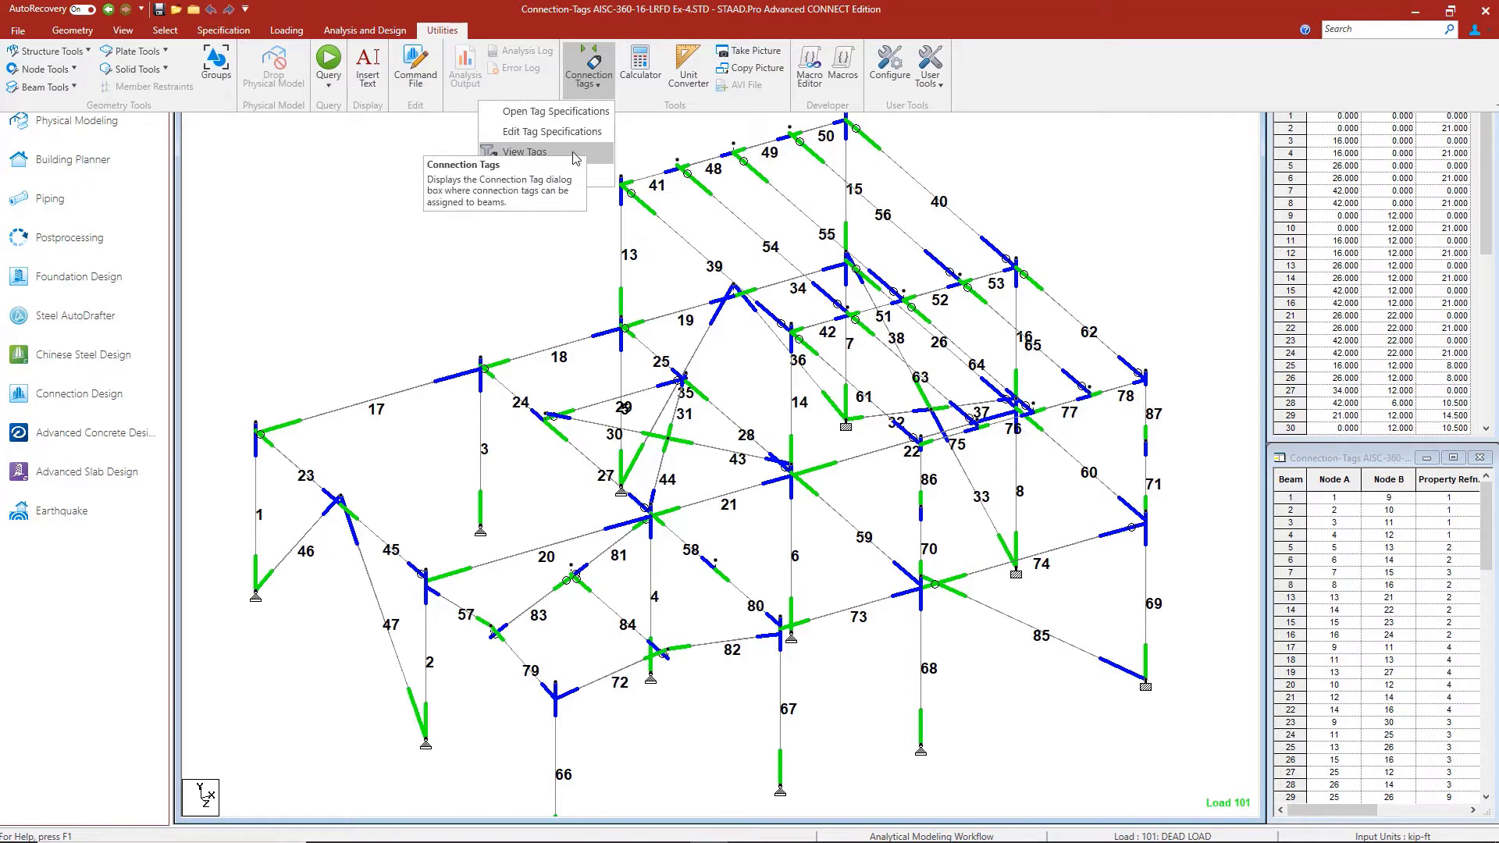
click(555, 209)
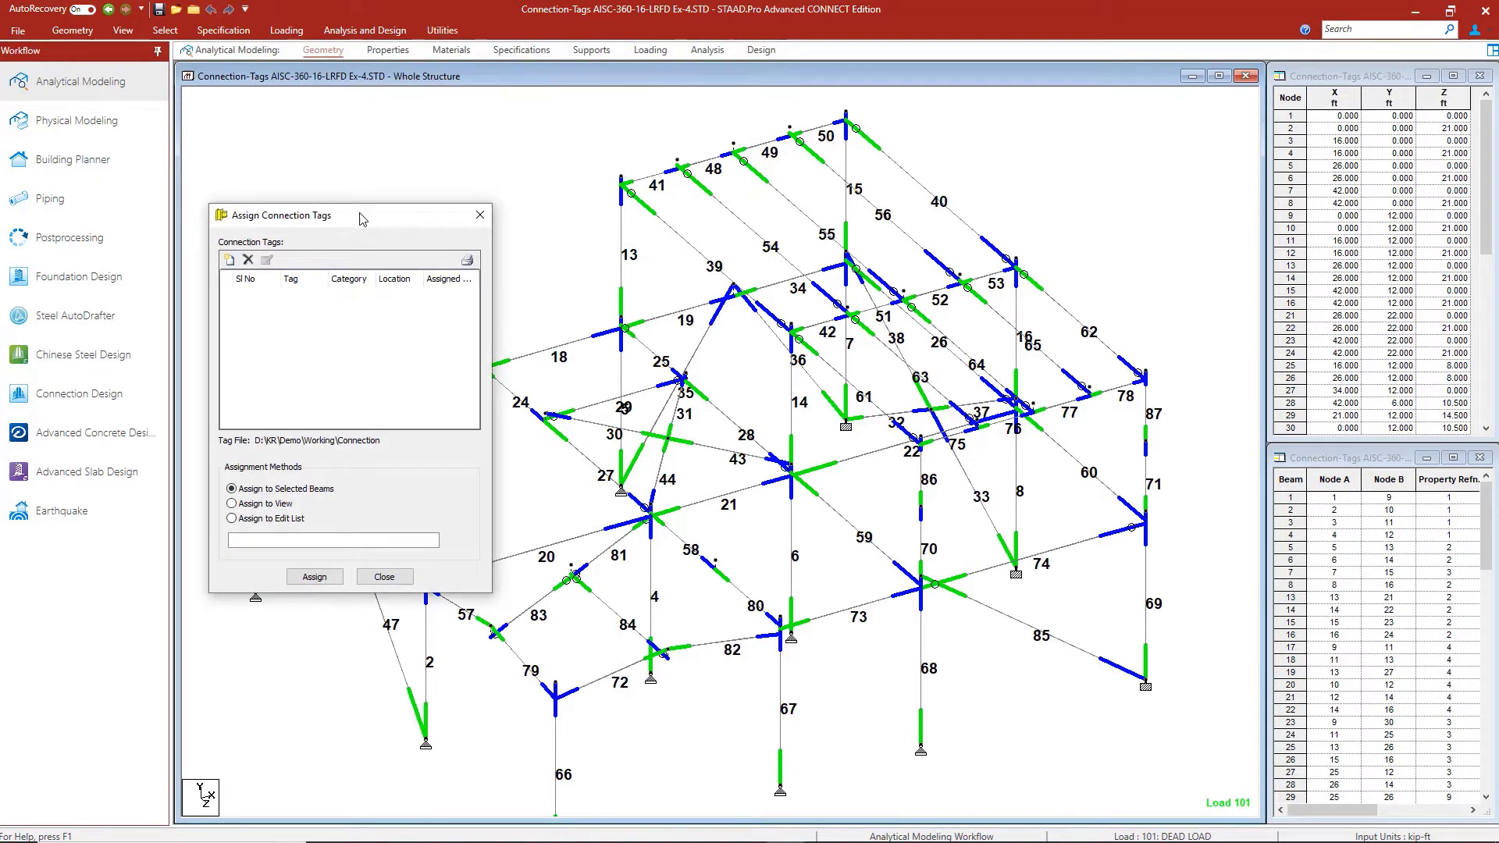
drag(361, 219, 383, 92)
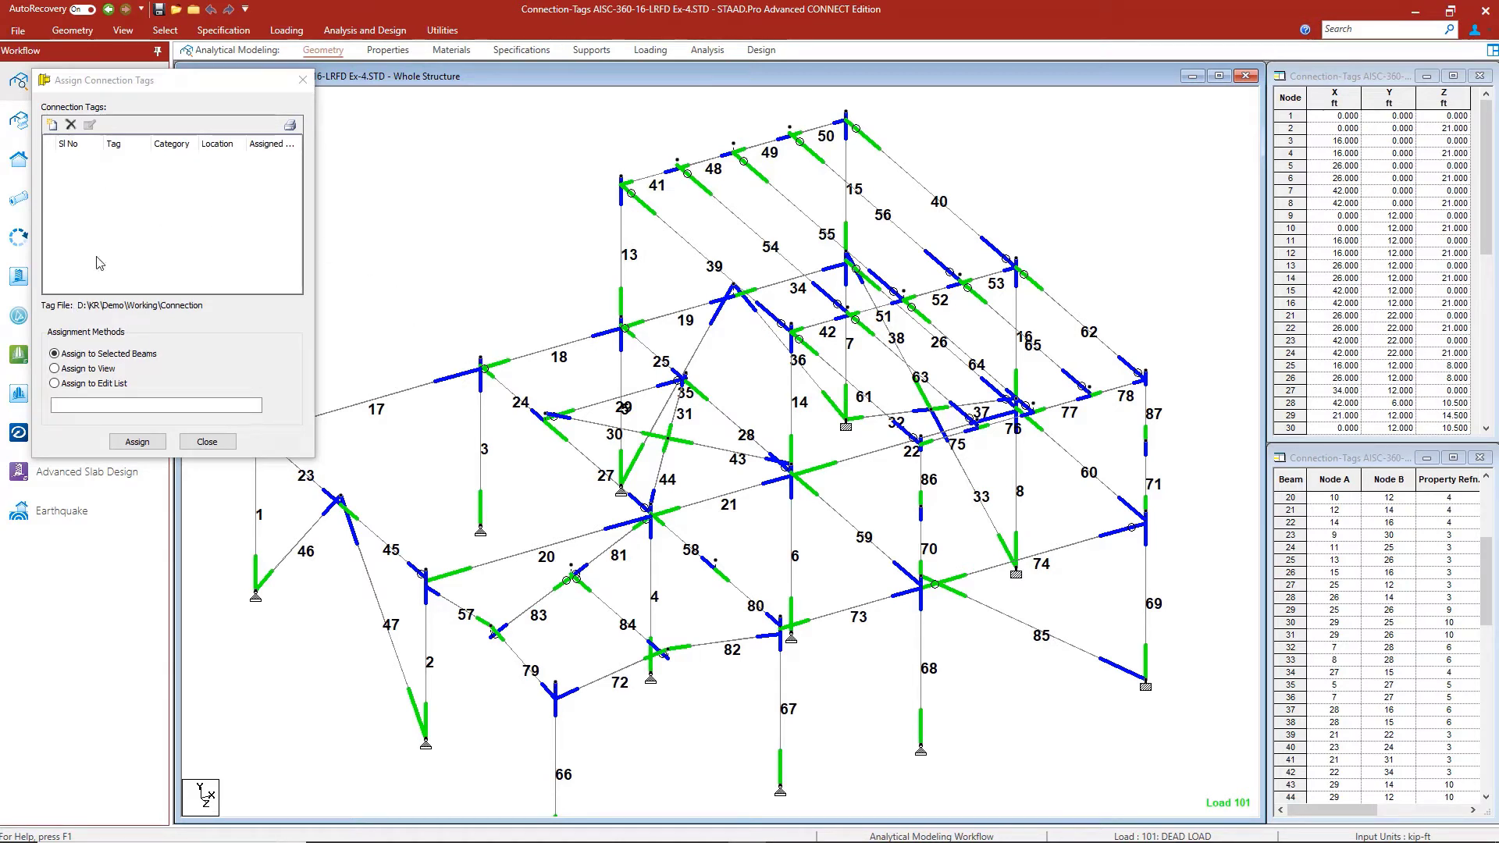
click(52, 125)
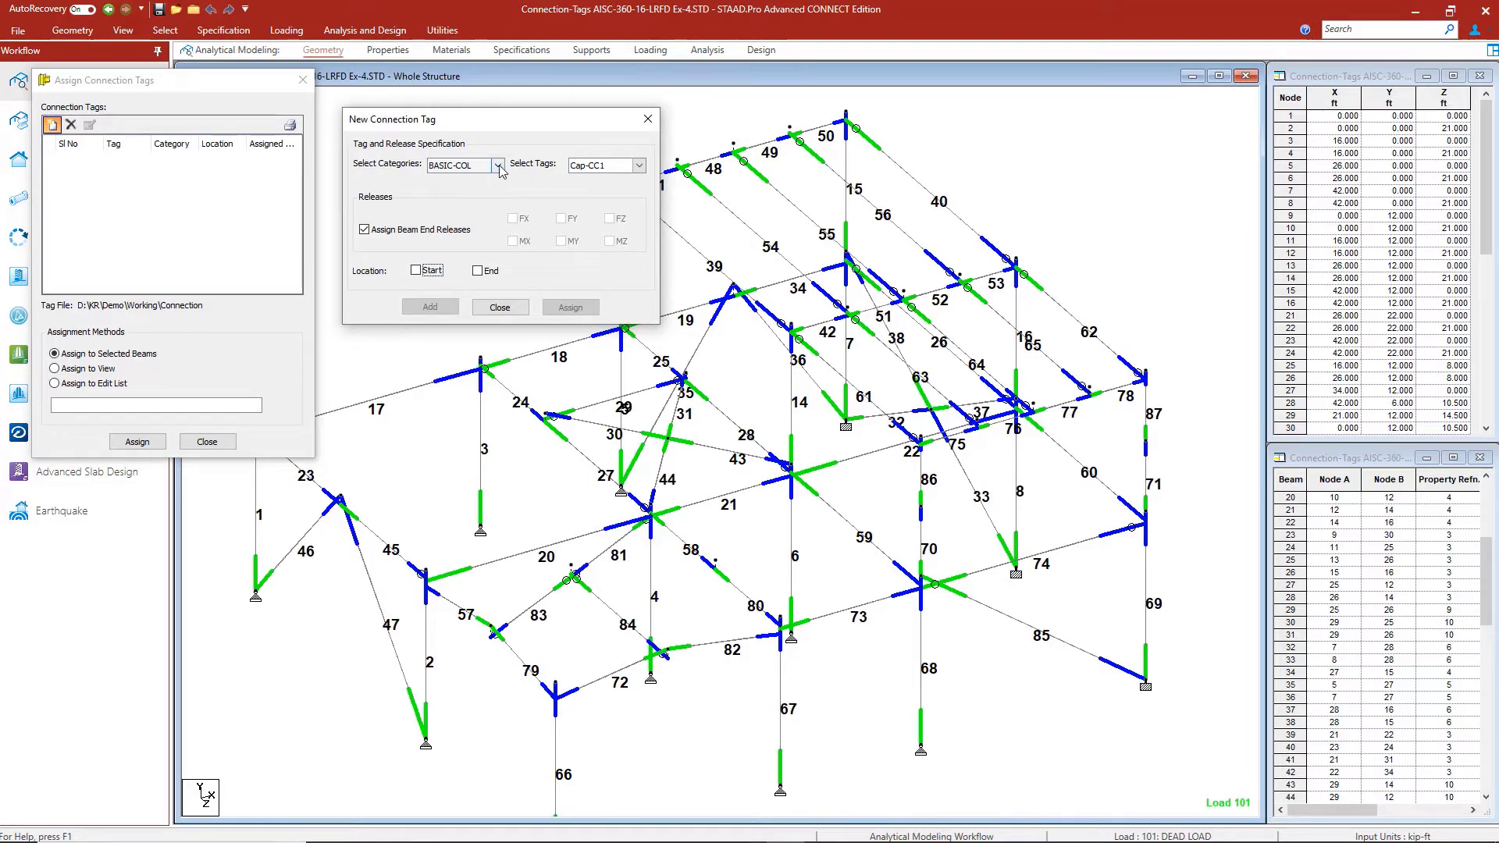
click(498, 166)
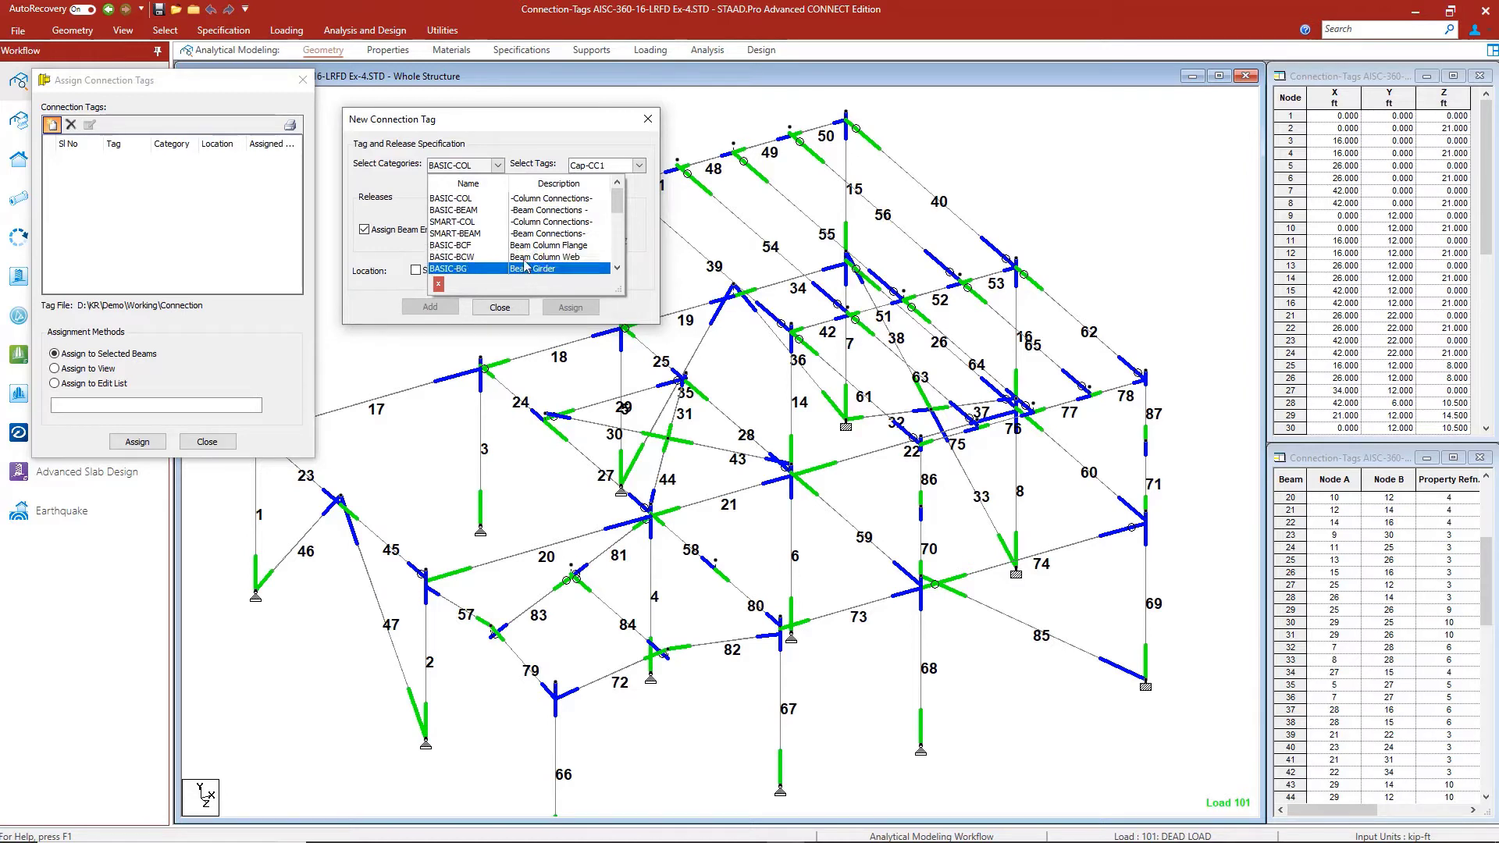
scroll(623, 219, down, 1)
drag(622, 219, 619, 233)
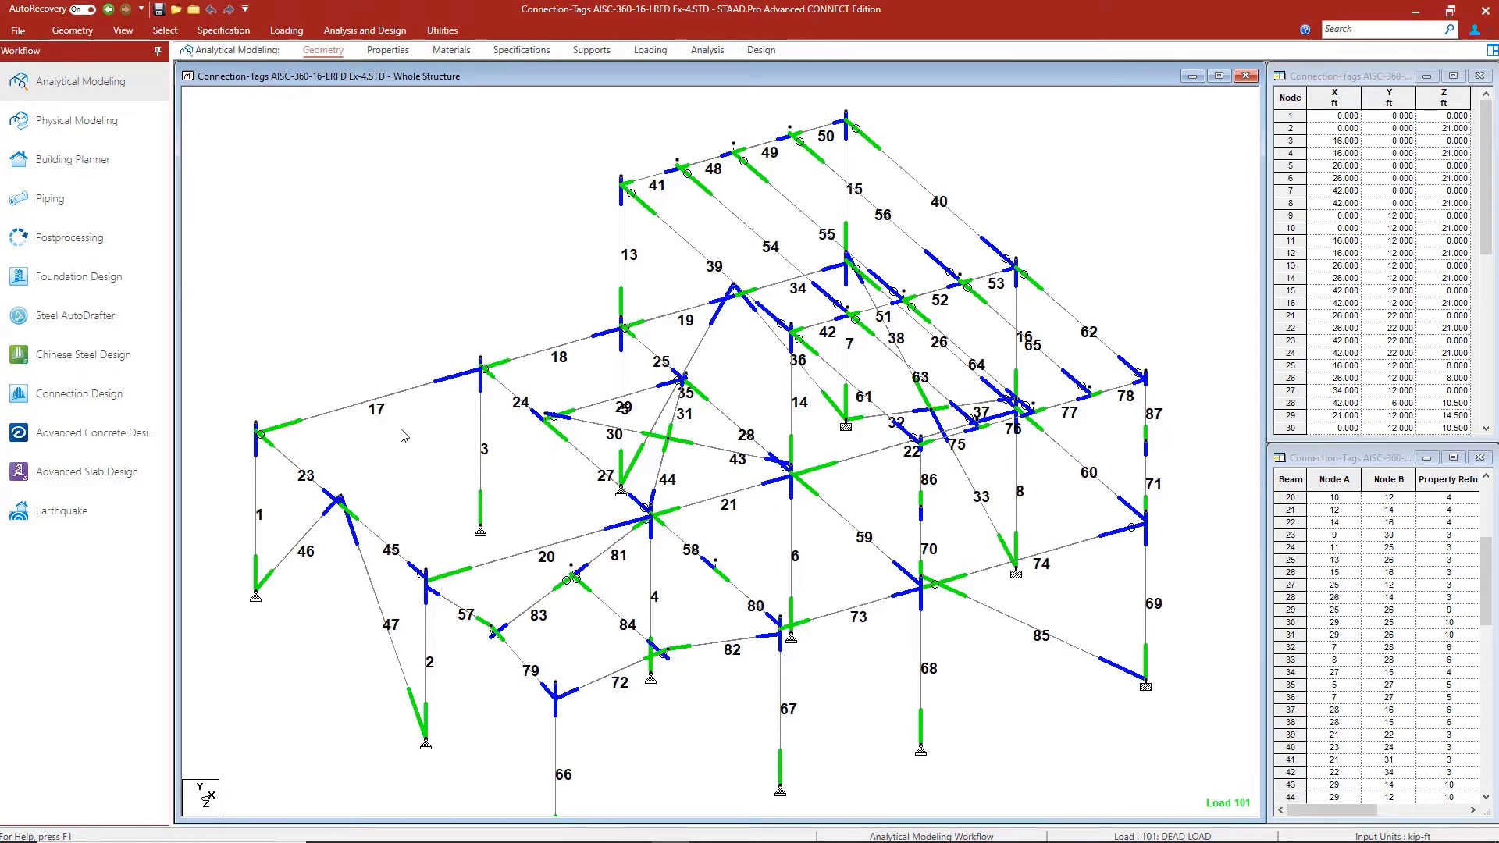
Select beams 17 and 20 and start a new connection tag for them.
click(398, 399)
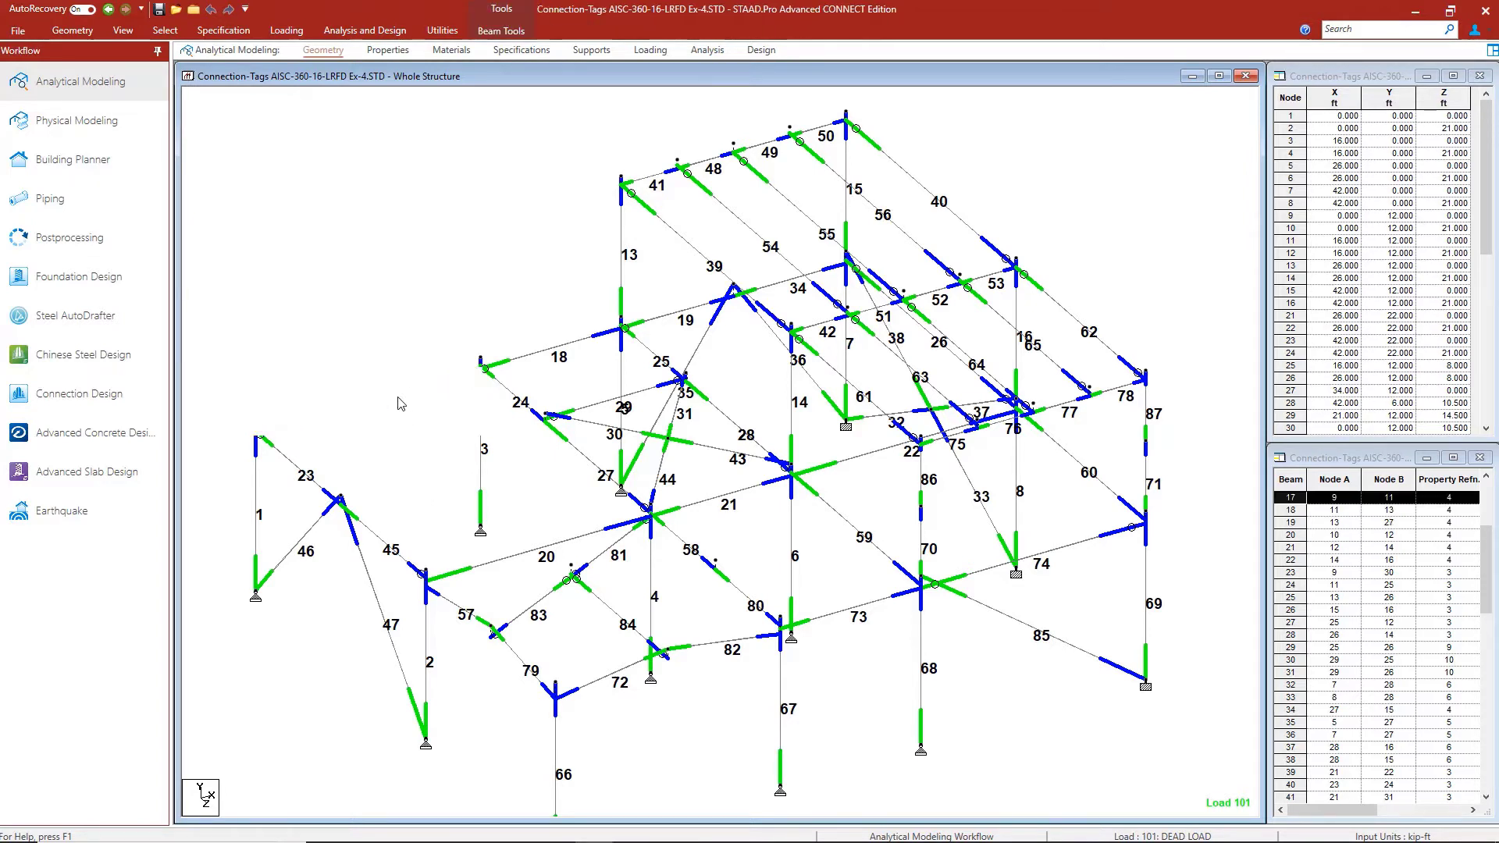
ctrl+click(484, 563)
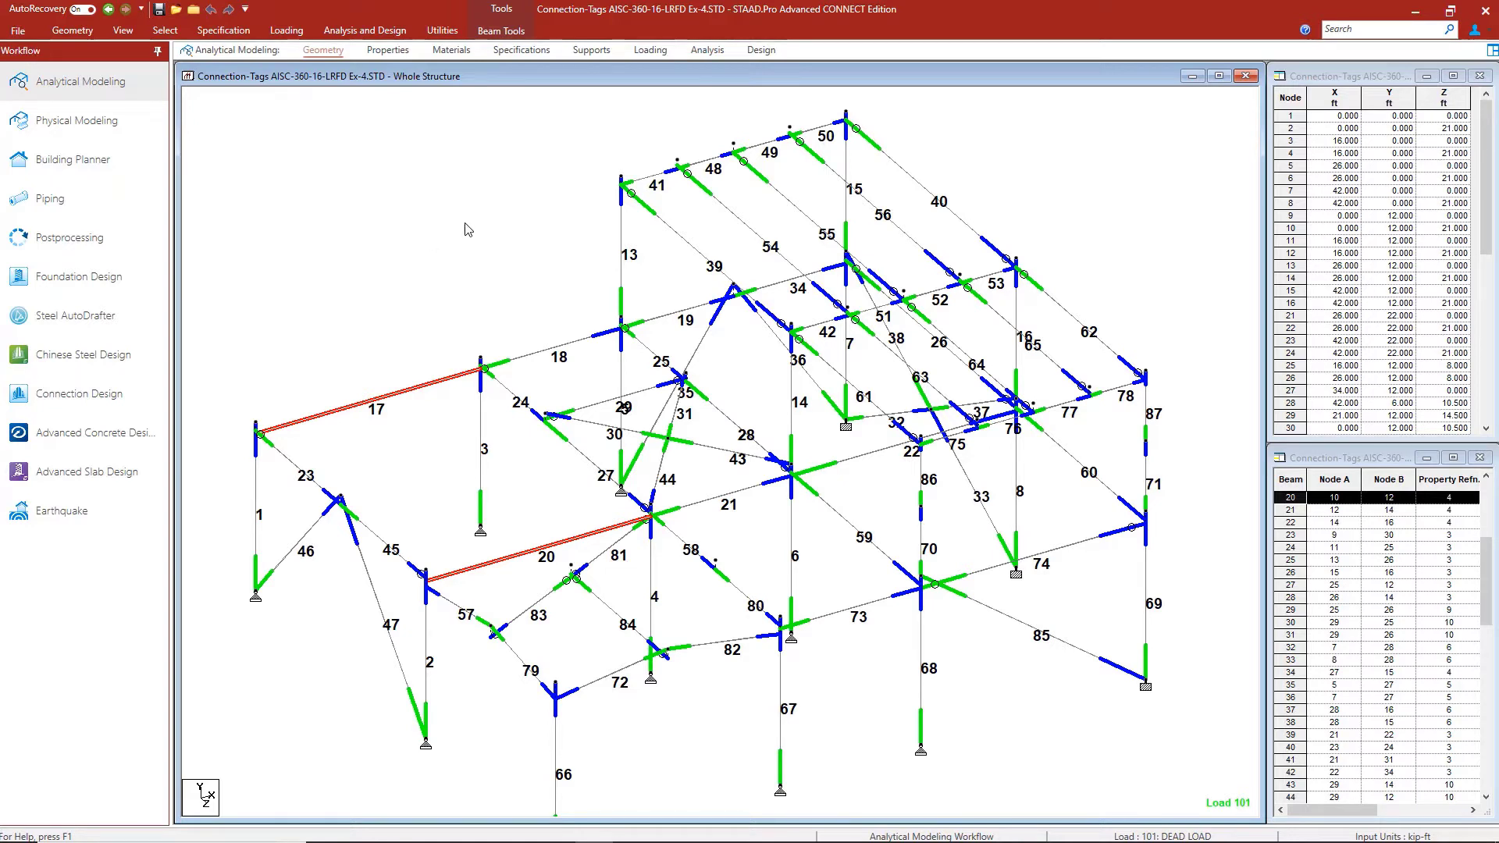
click(452, 36)
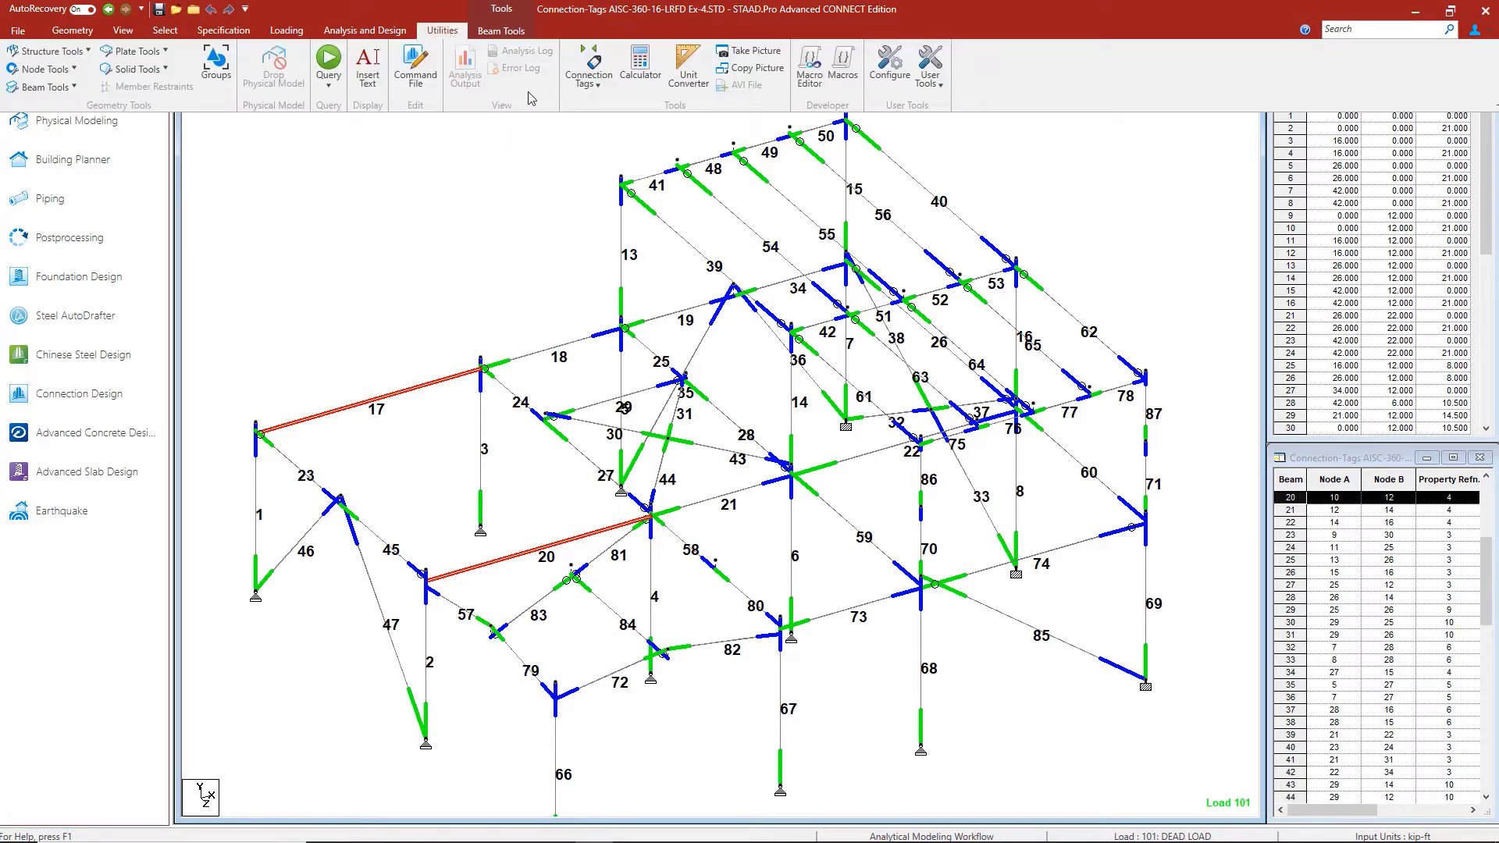
click(588, 72)
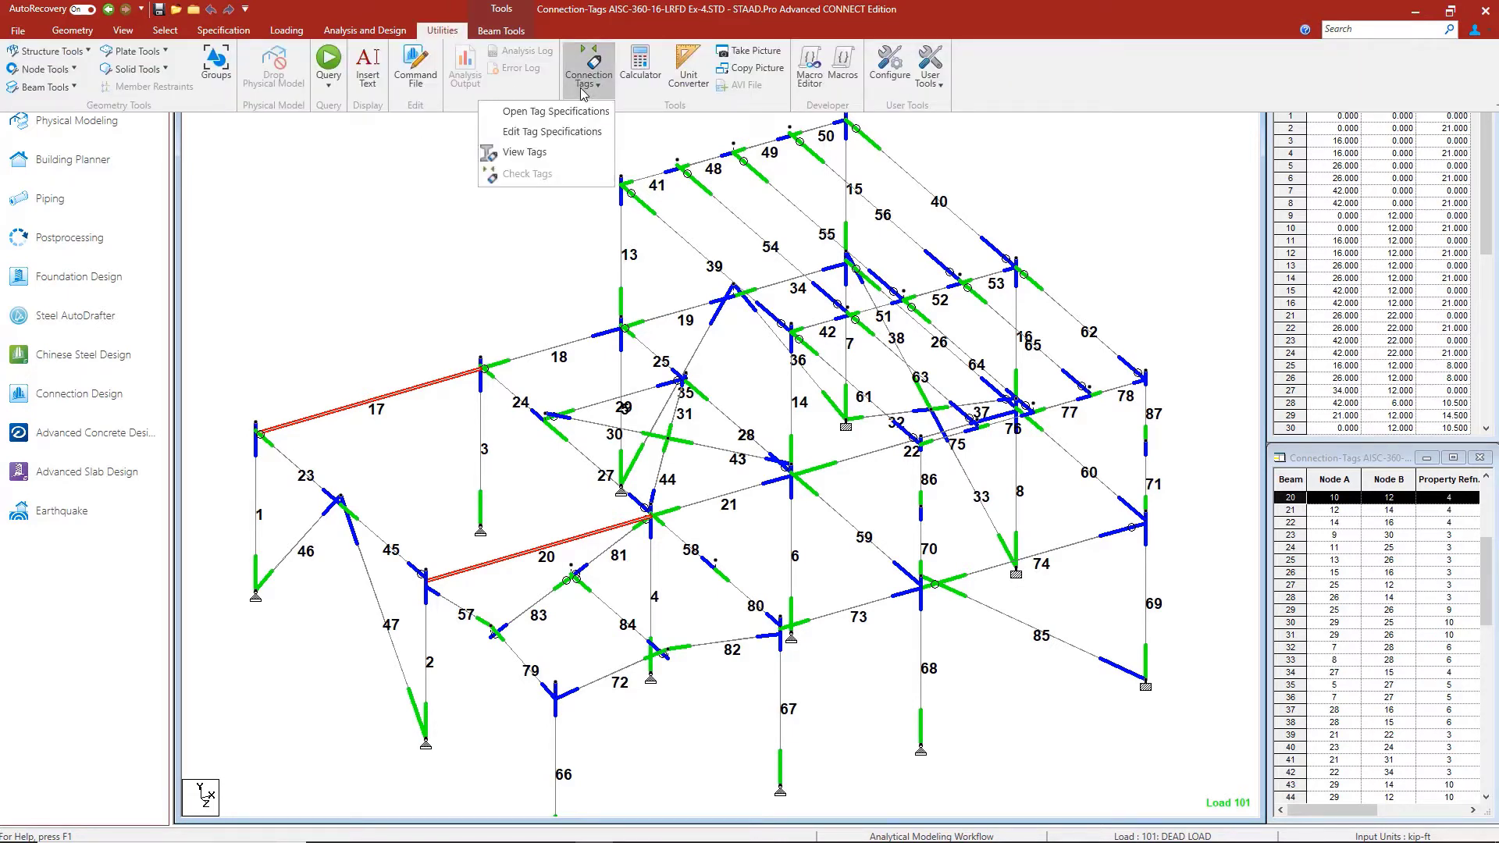
click(538, 153)
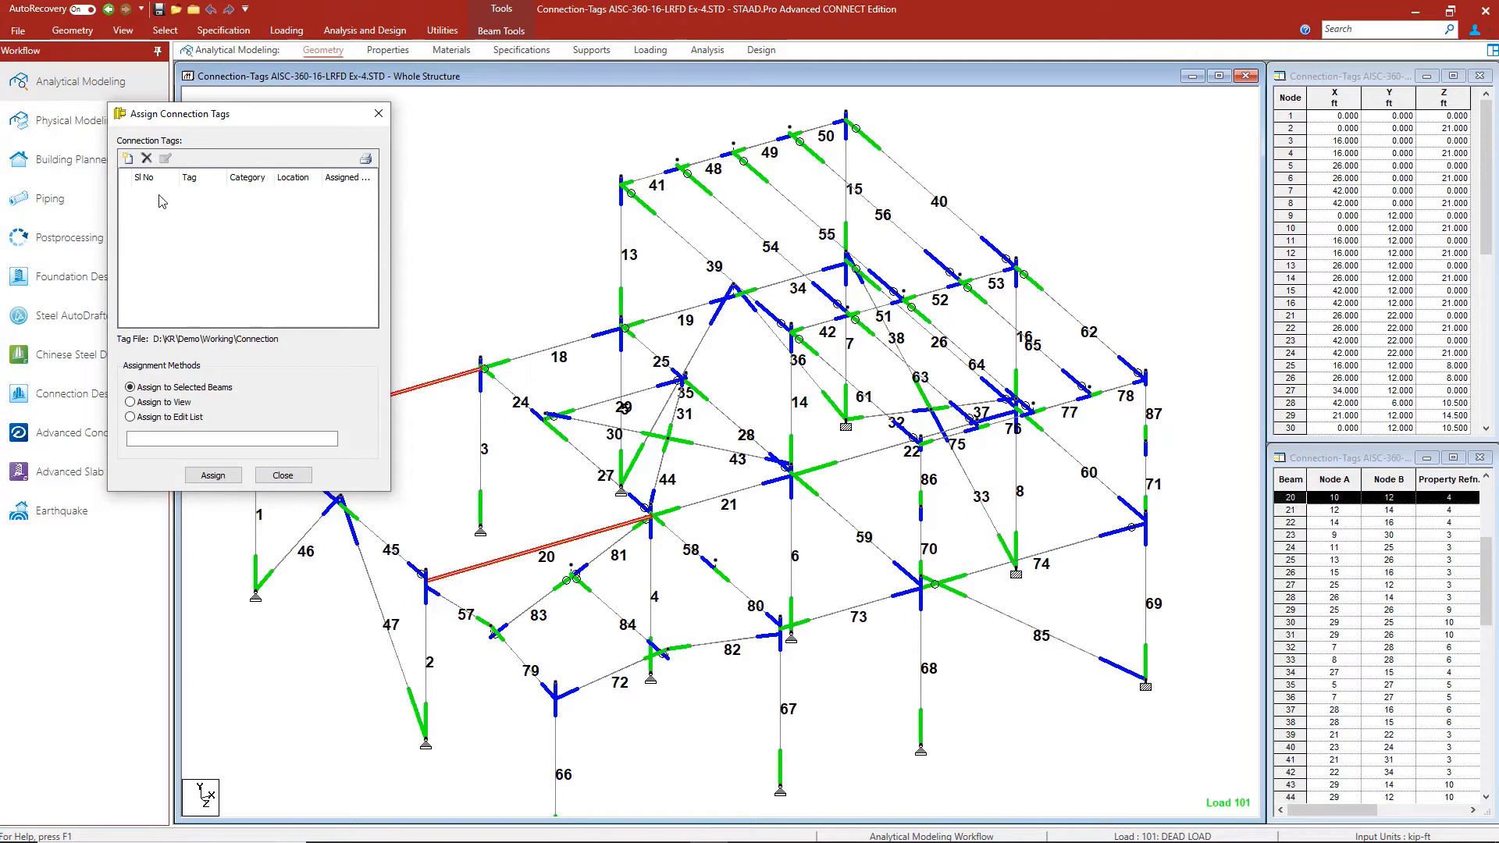
click(128, 159)
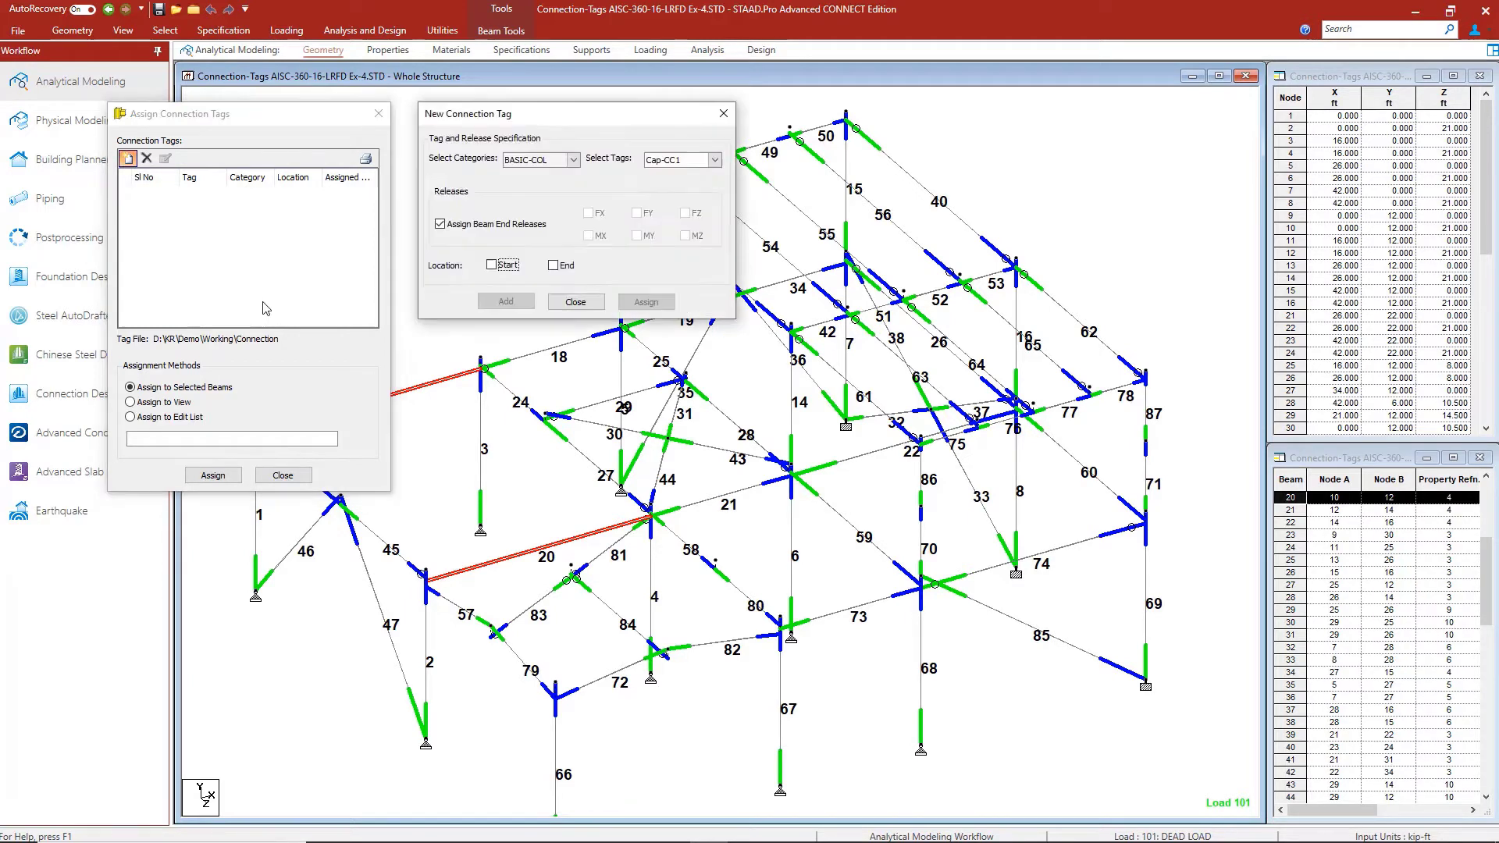
Set the new connection tag's category to SMART-BCF and its tag to FW-BCFS.
click(573, 160)
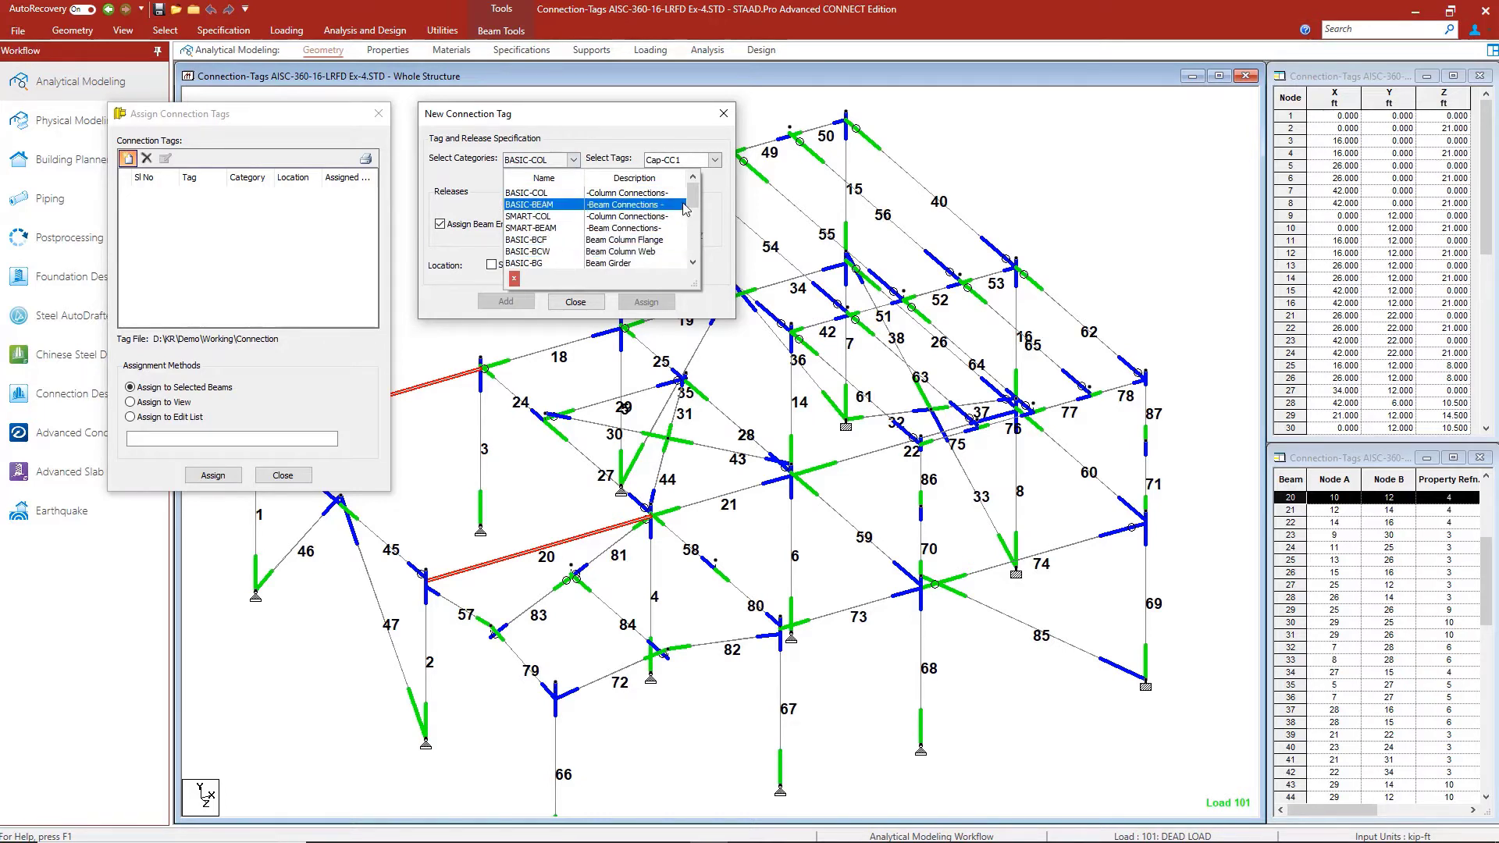
drag(692, 196, 663, 233)
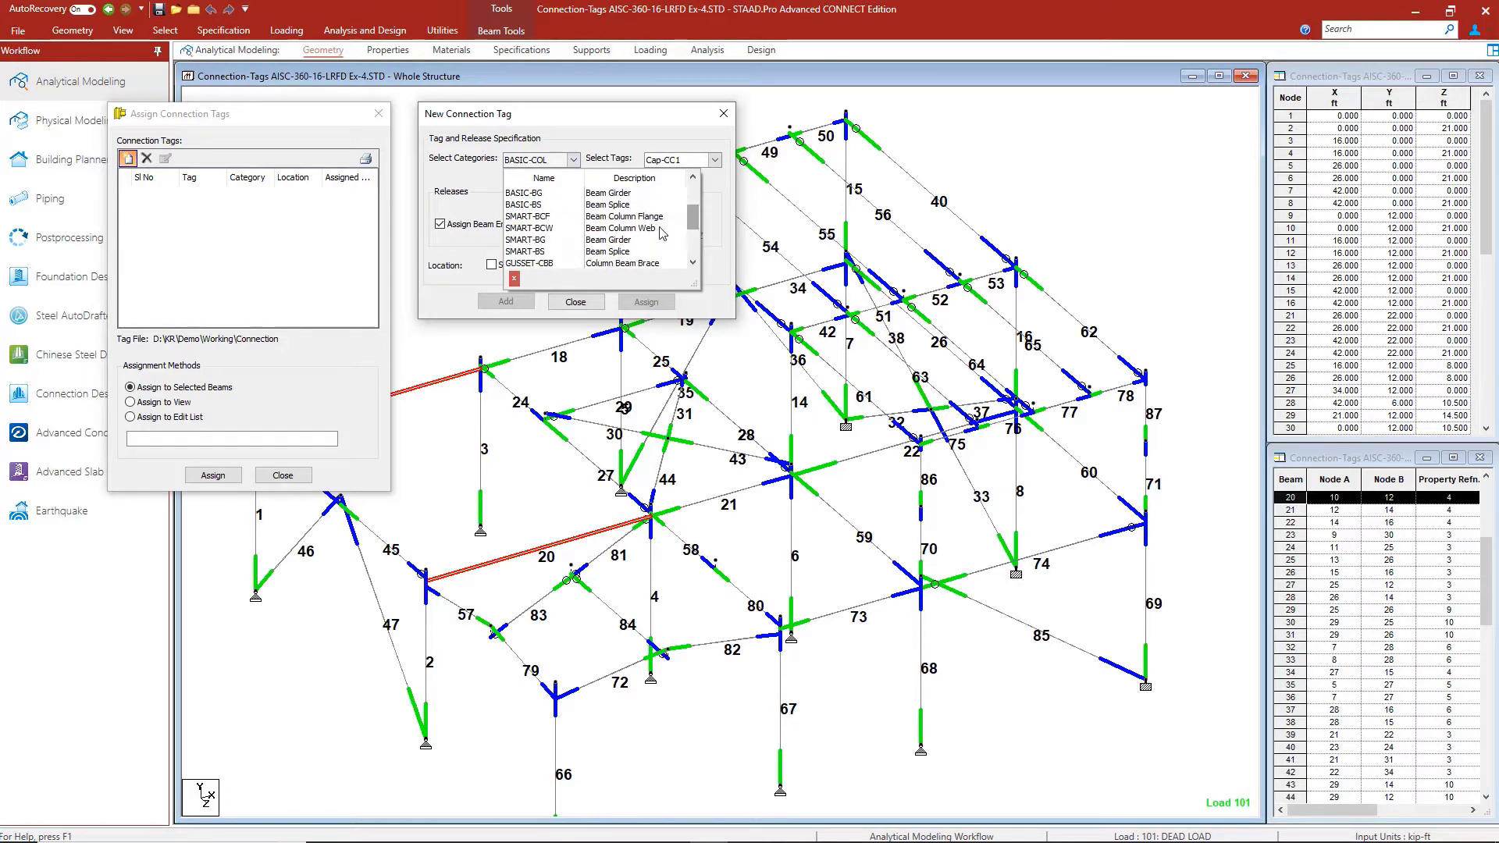
click(528, 216)
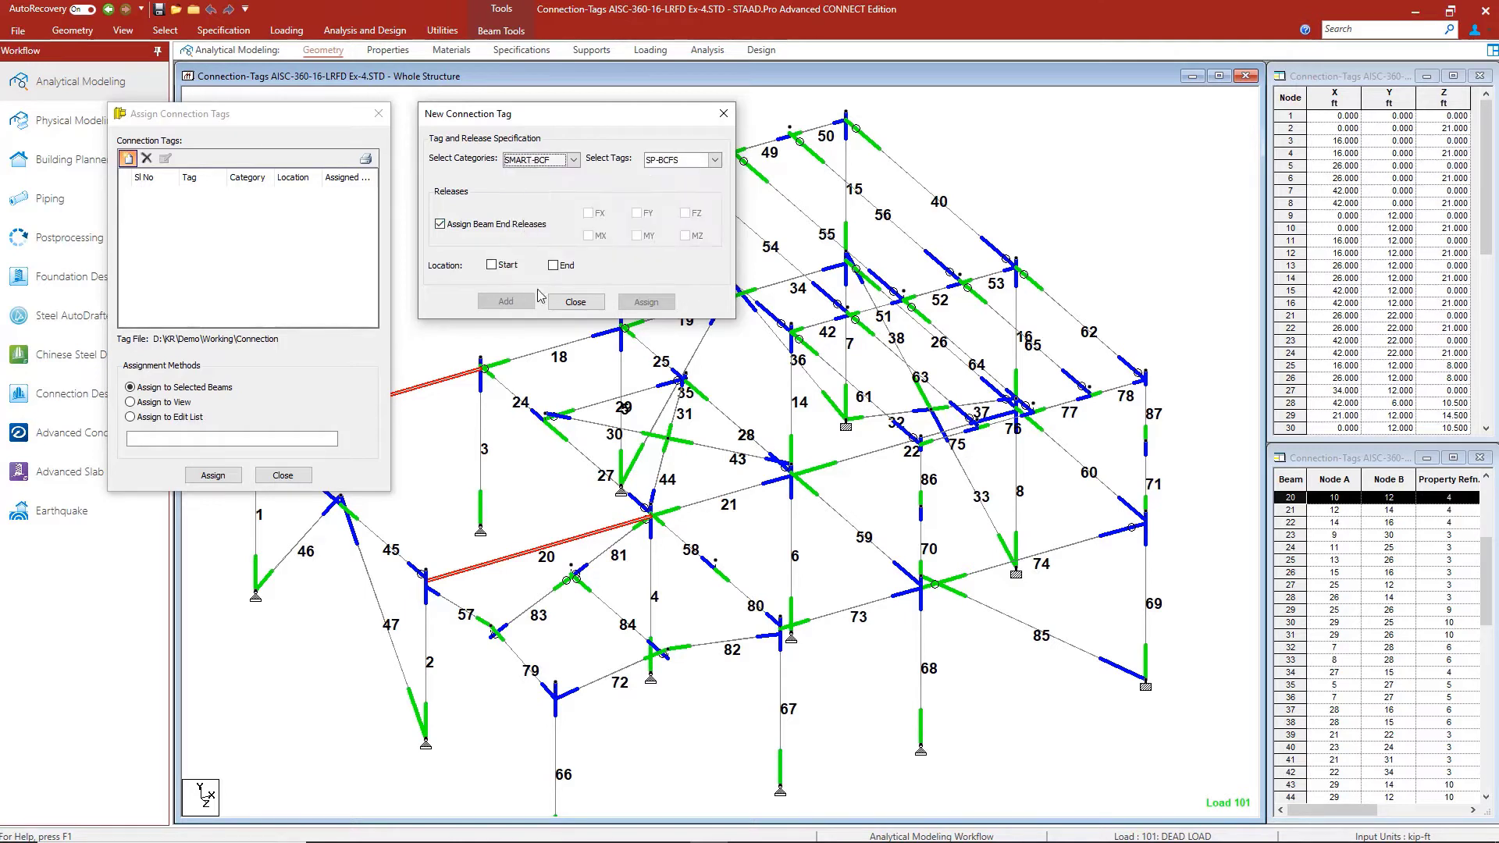
click(715, 161)
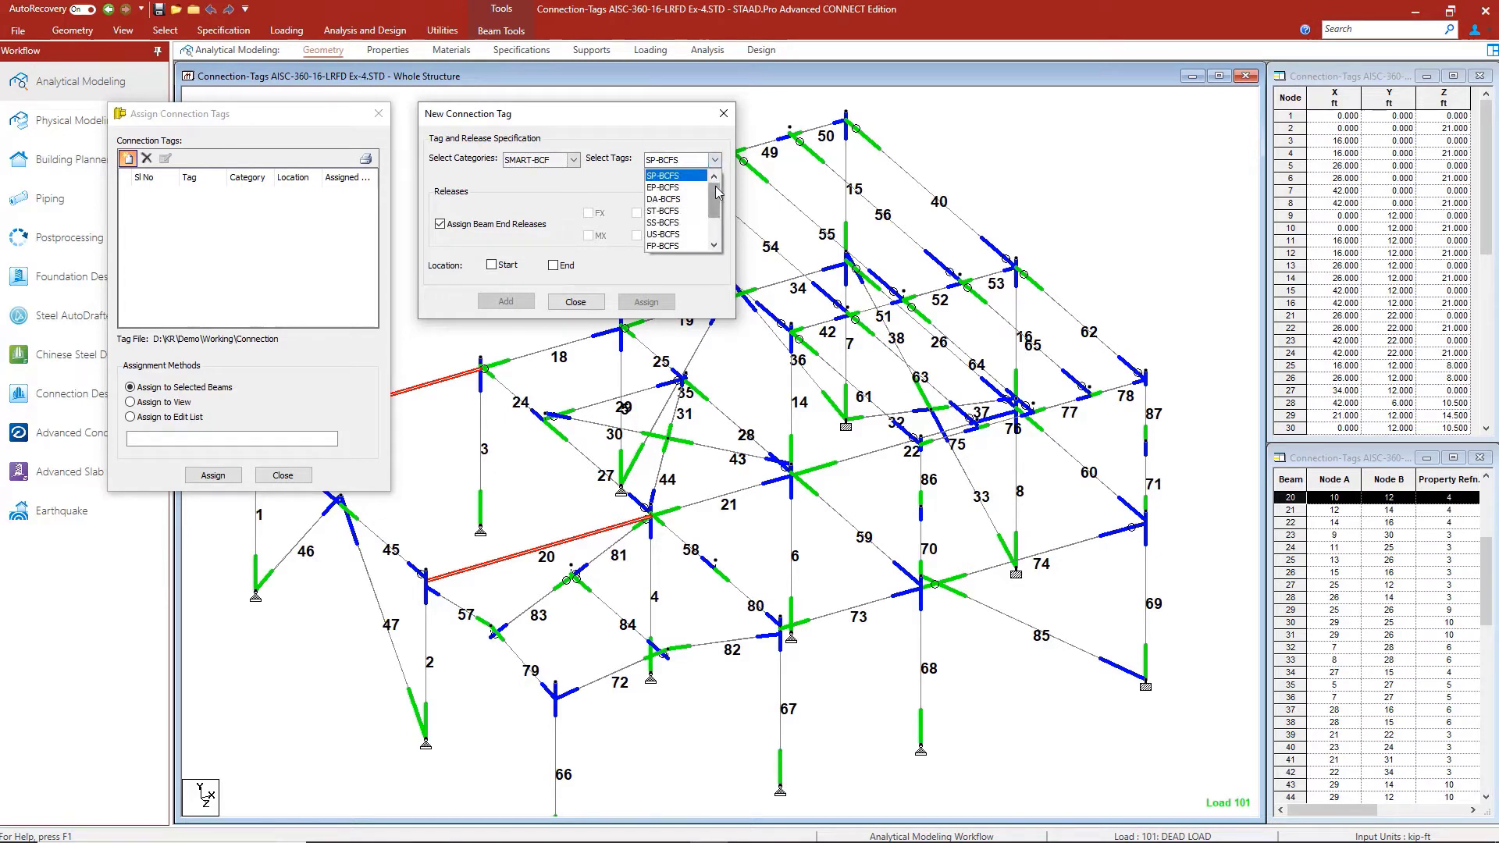
drag(718, 192, 716, 217)
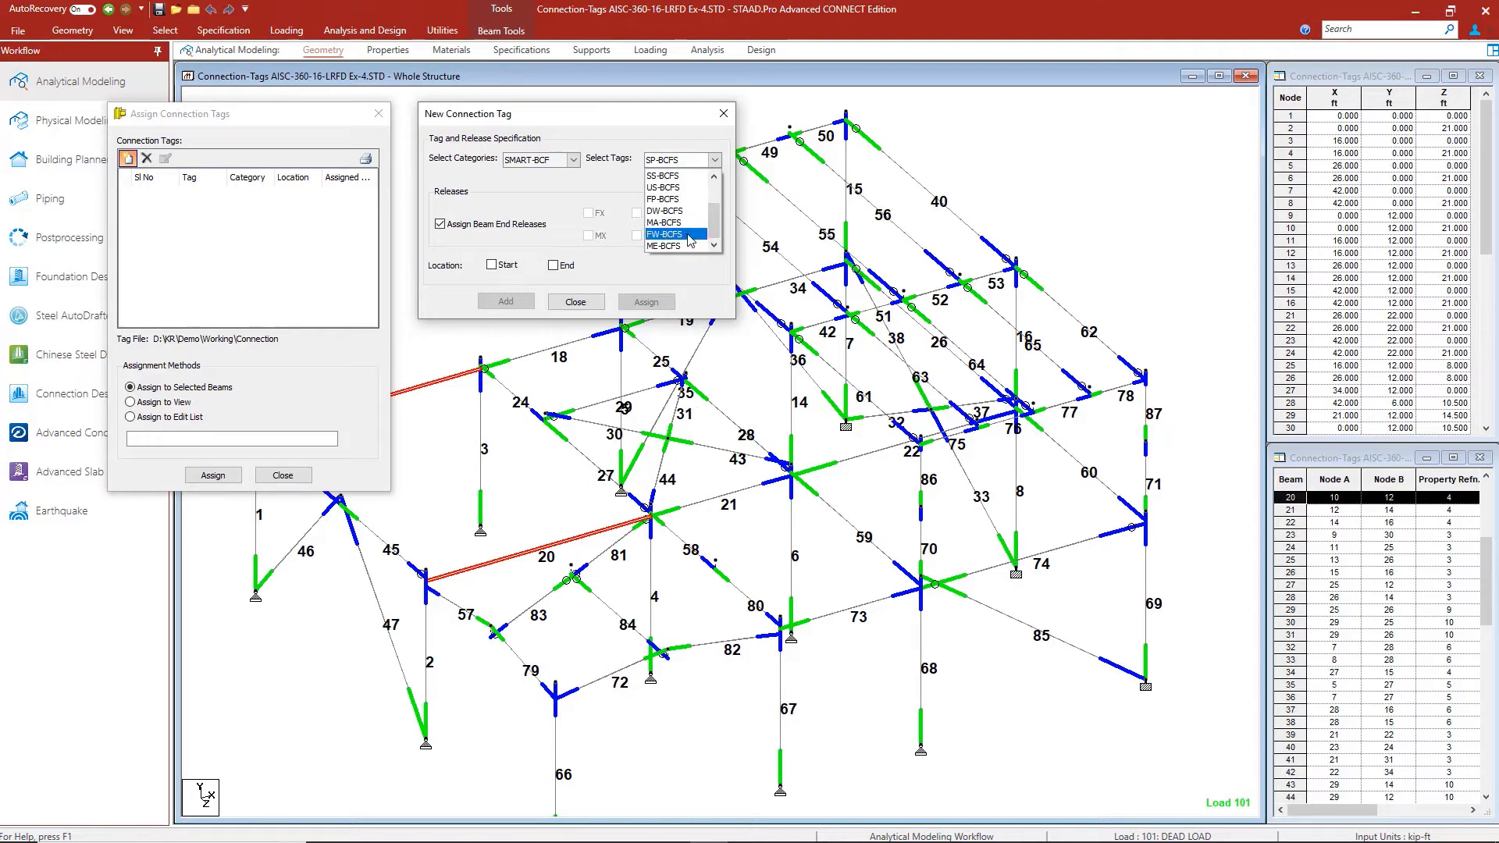
click(676, 234)
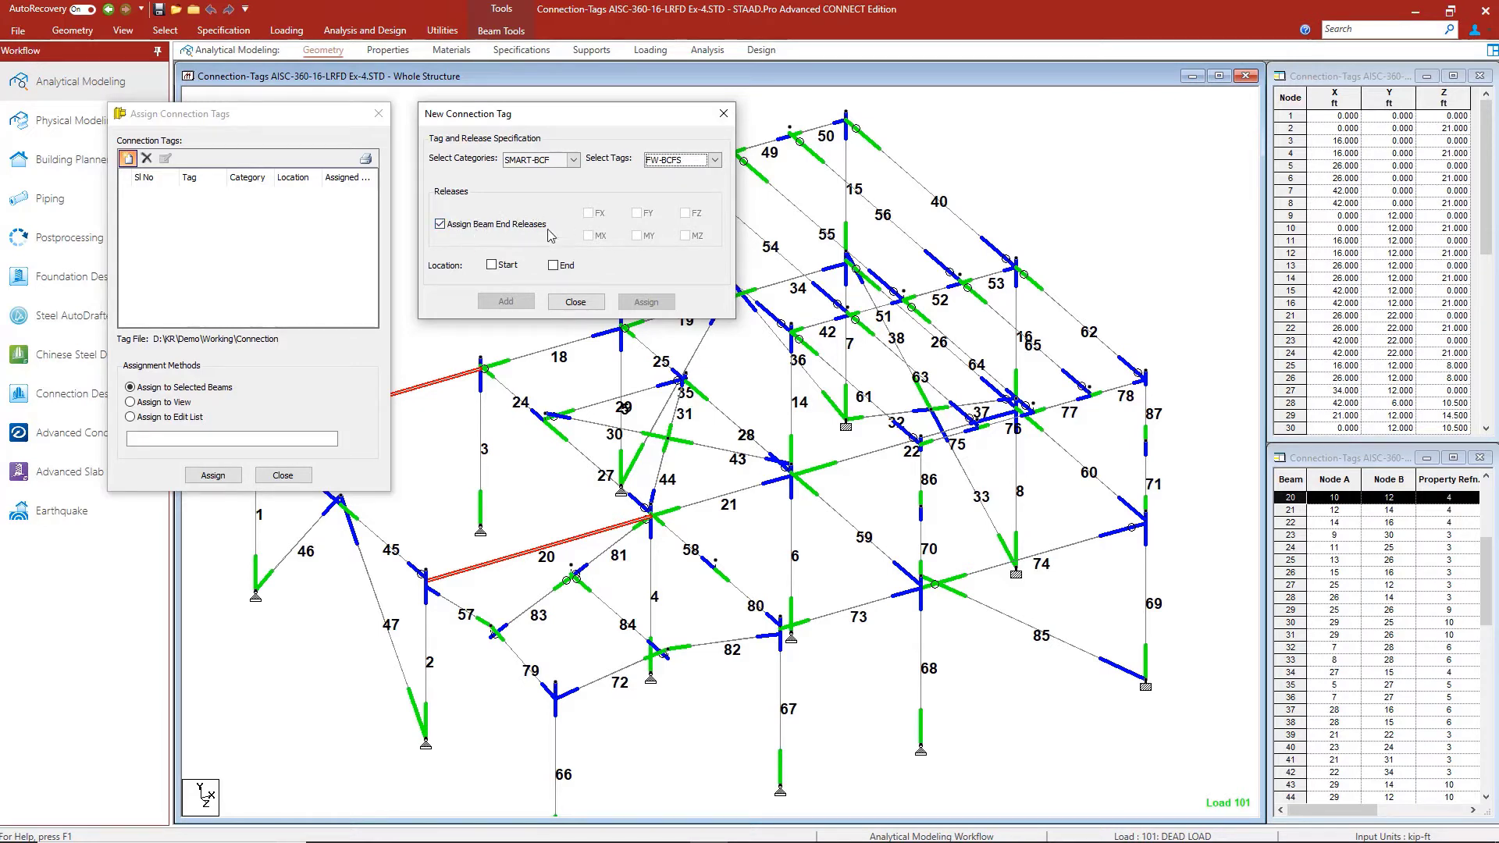
Turn off beam end releases and assign the tag to the start and end of the selected beams.
click(441, 225)
click(492, 267)
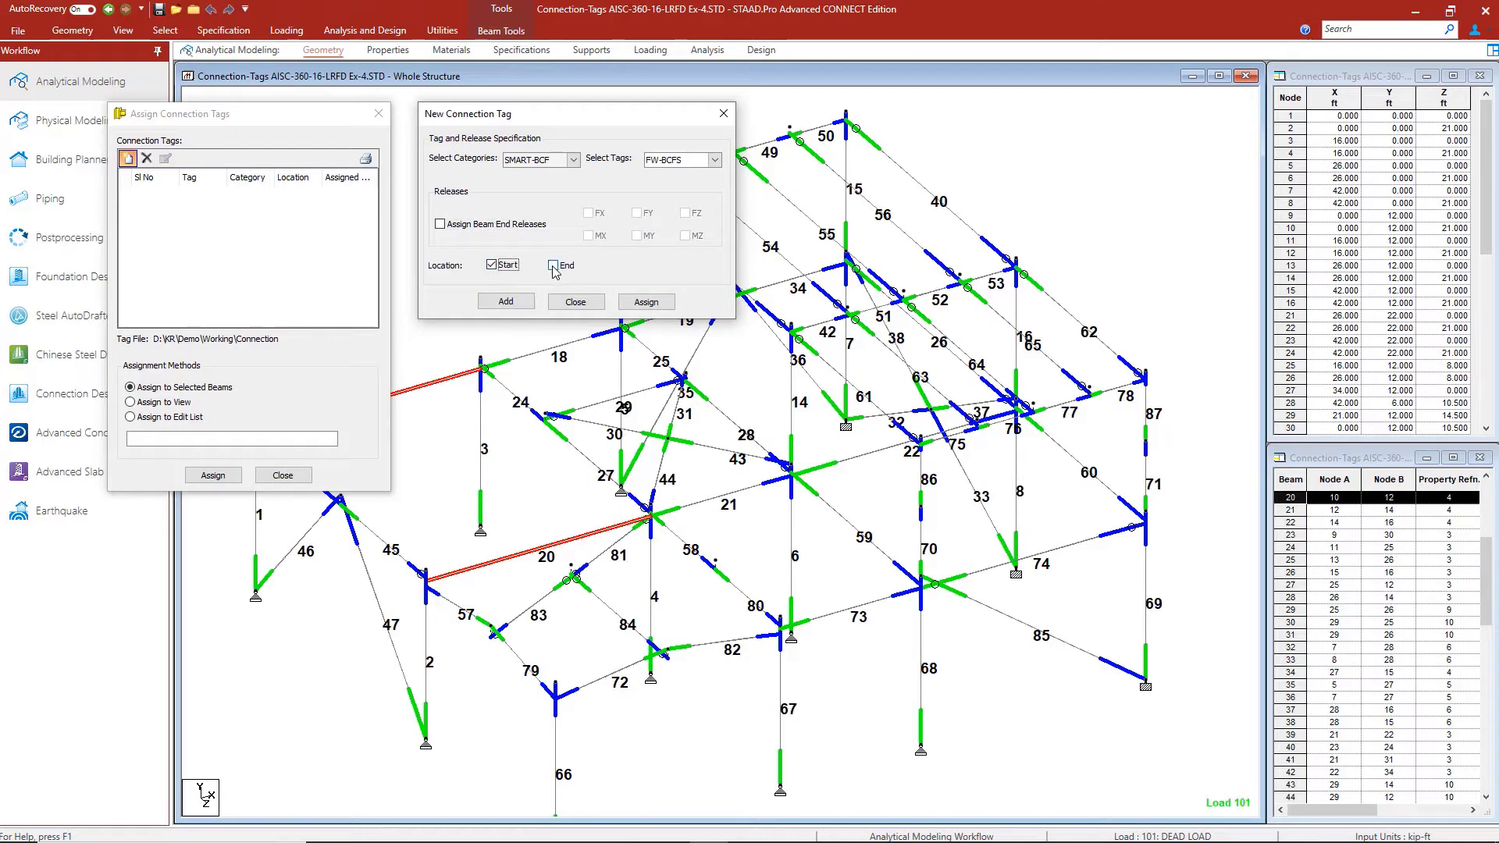
click(553, 266)
click(647, 303)
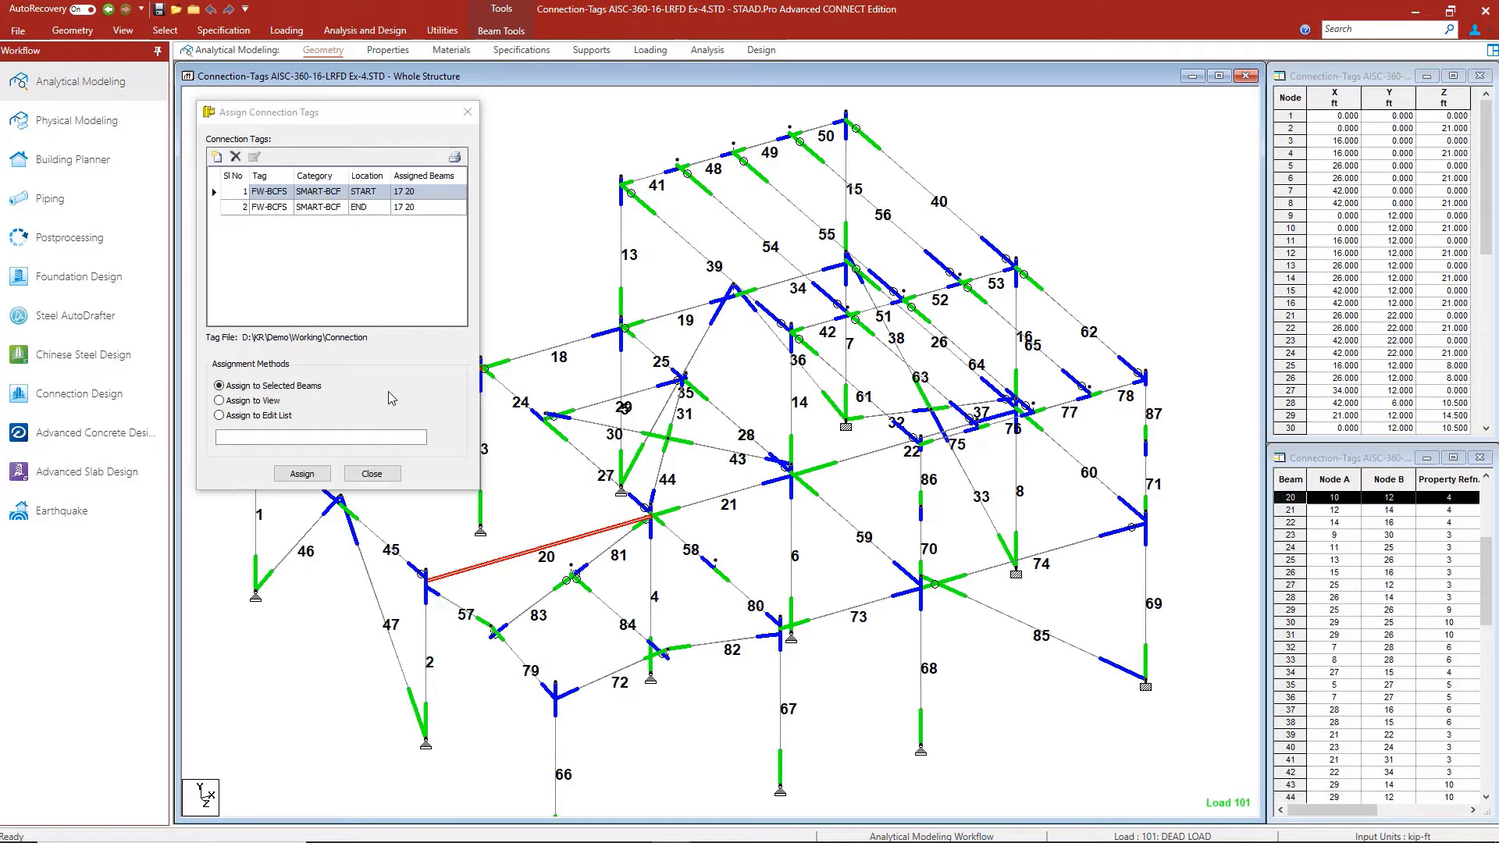
click(371, 474)
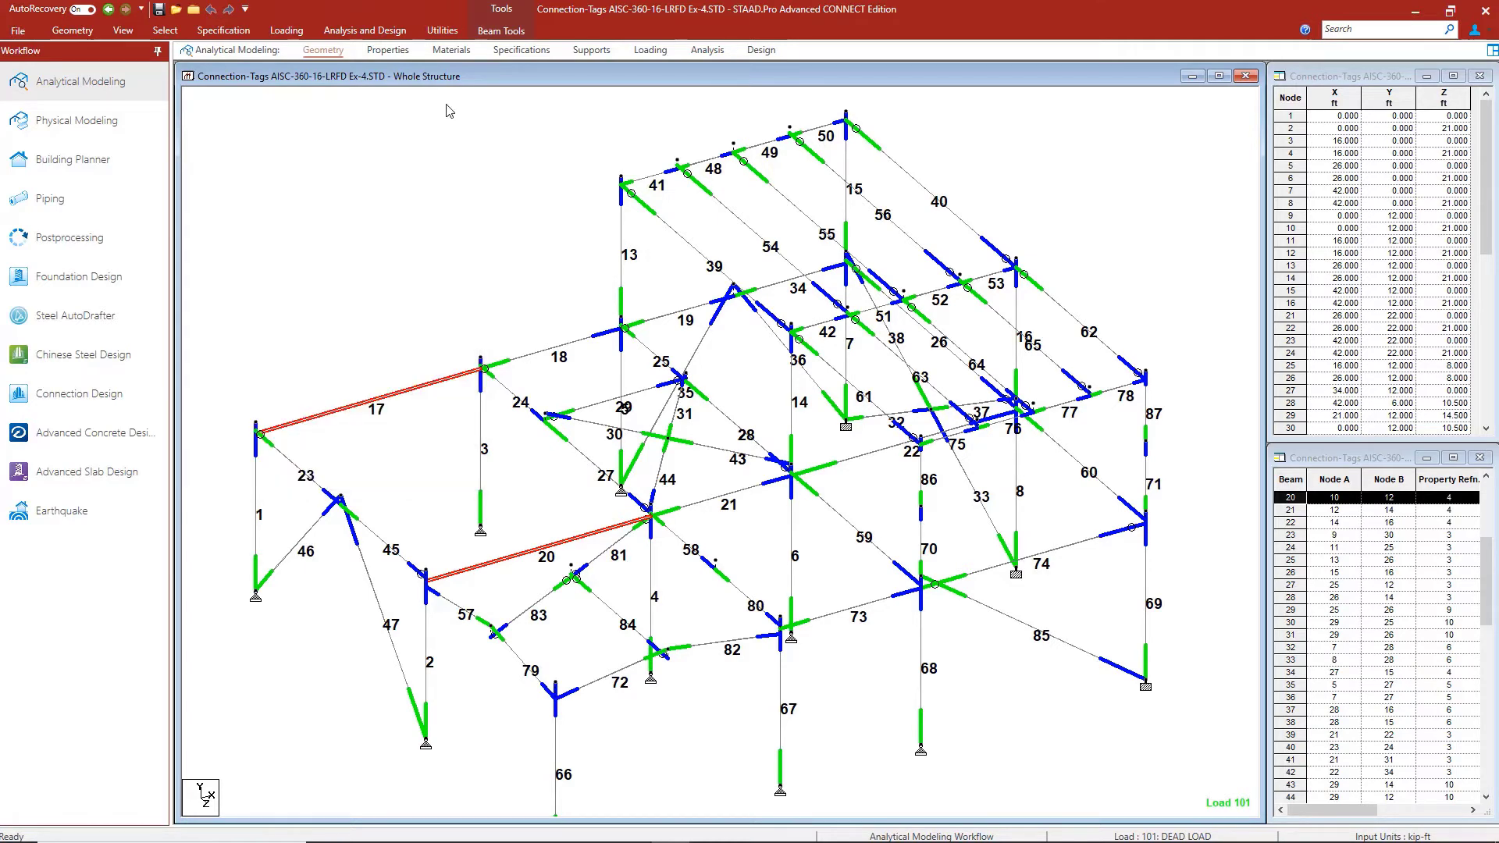
Run the structural analysis of the model.
click(391, 29)
click(367, 70)
click(805, 471)
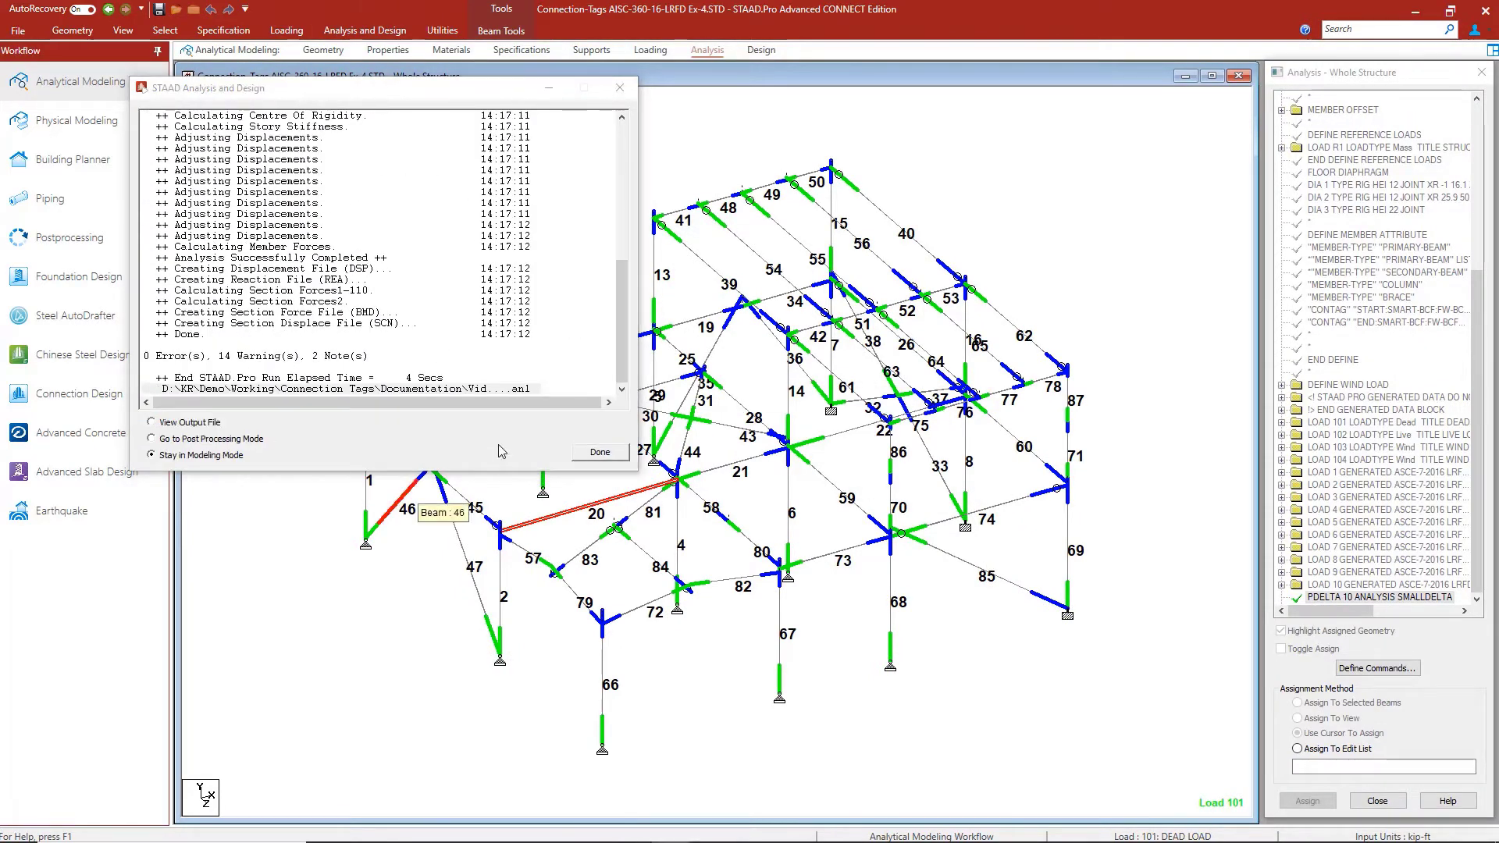
Close the analysis run while staying in modeling mode, and enter the Connection Design workflow past the material validation.
click(599, 455)
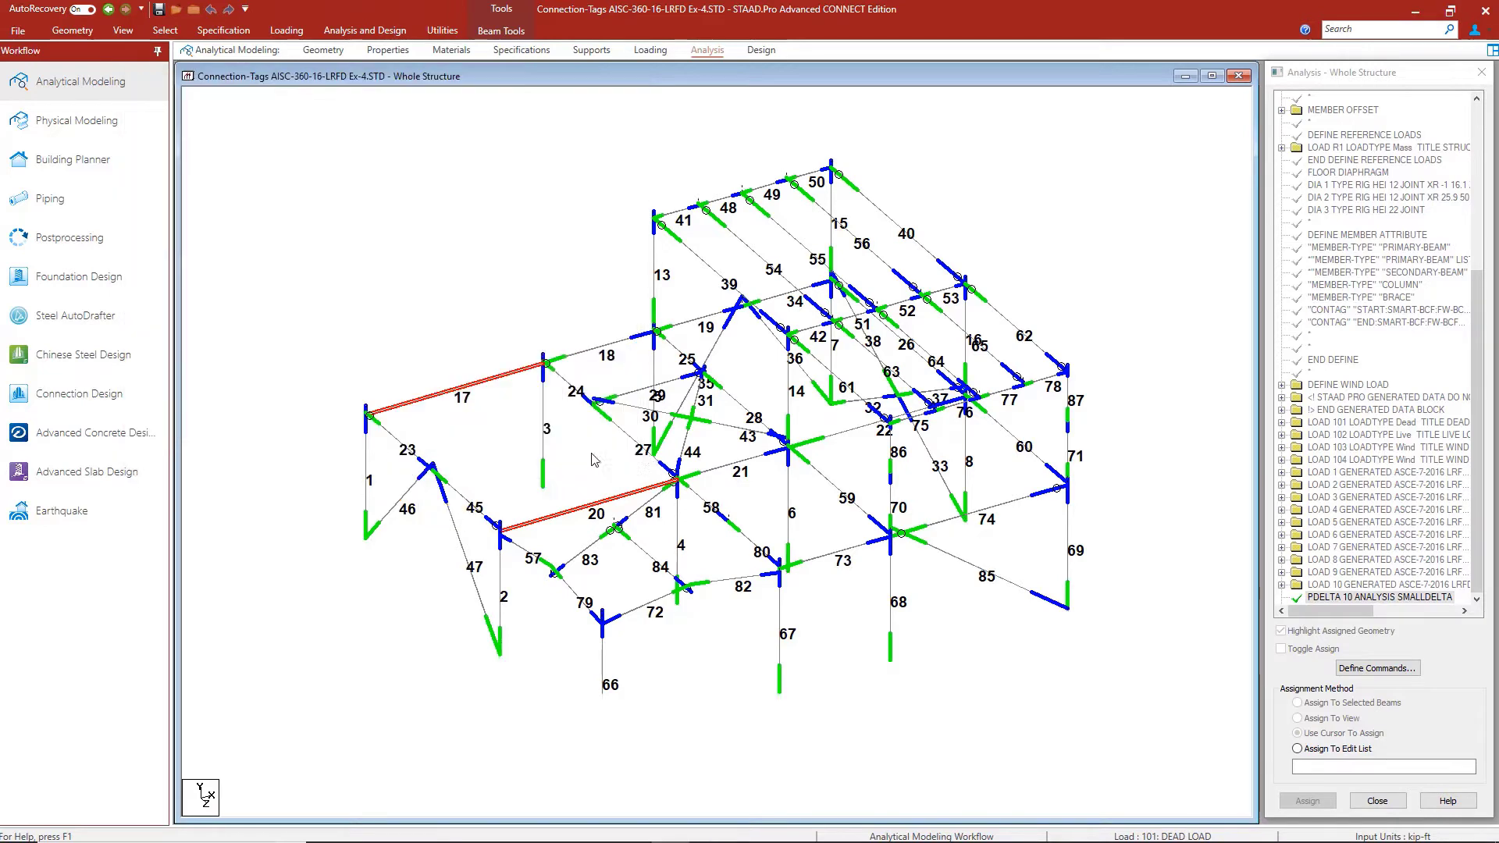
click(118, 398)
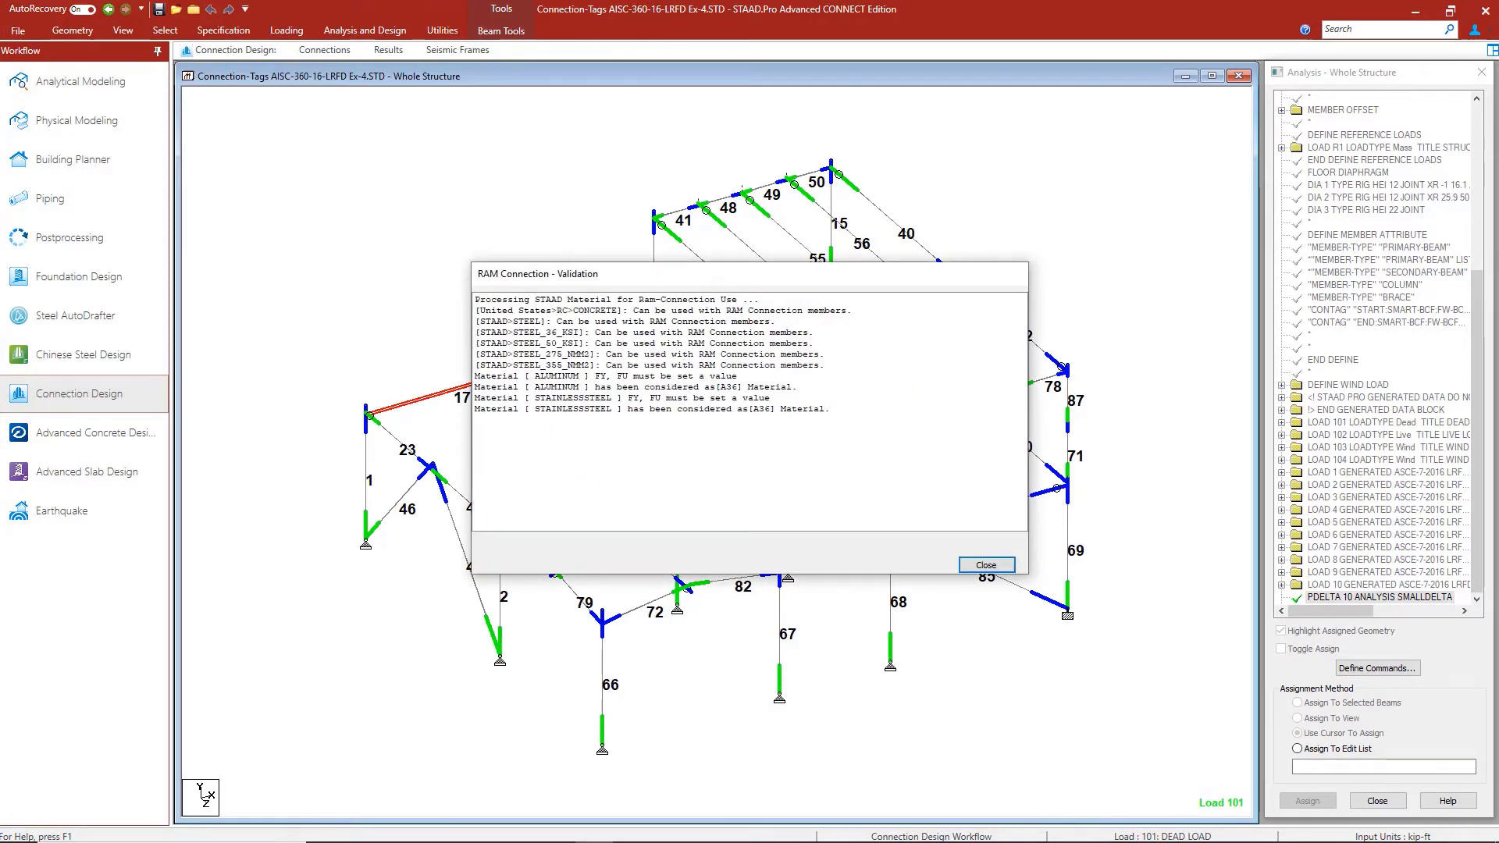
click(985, 564)
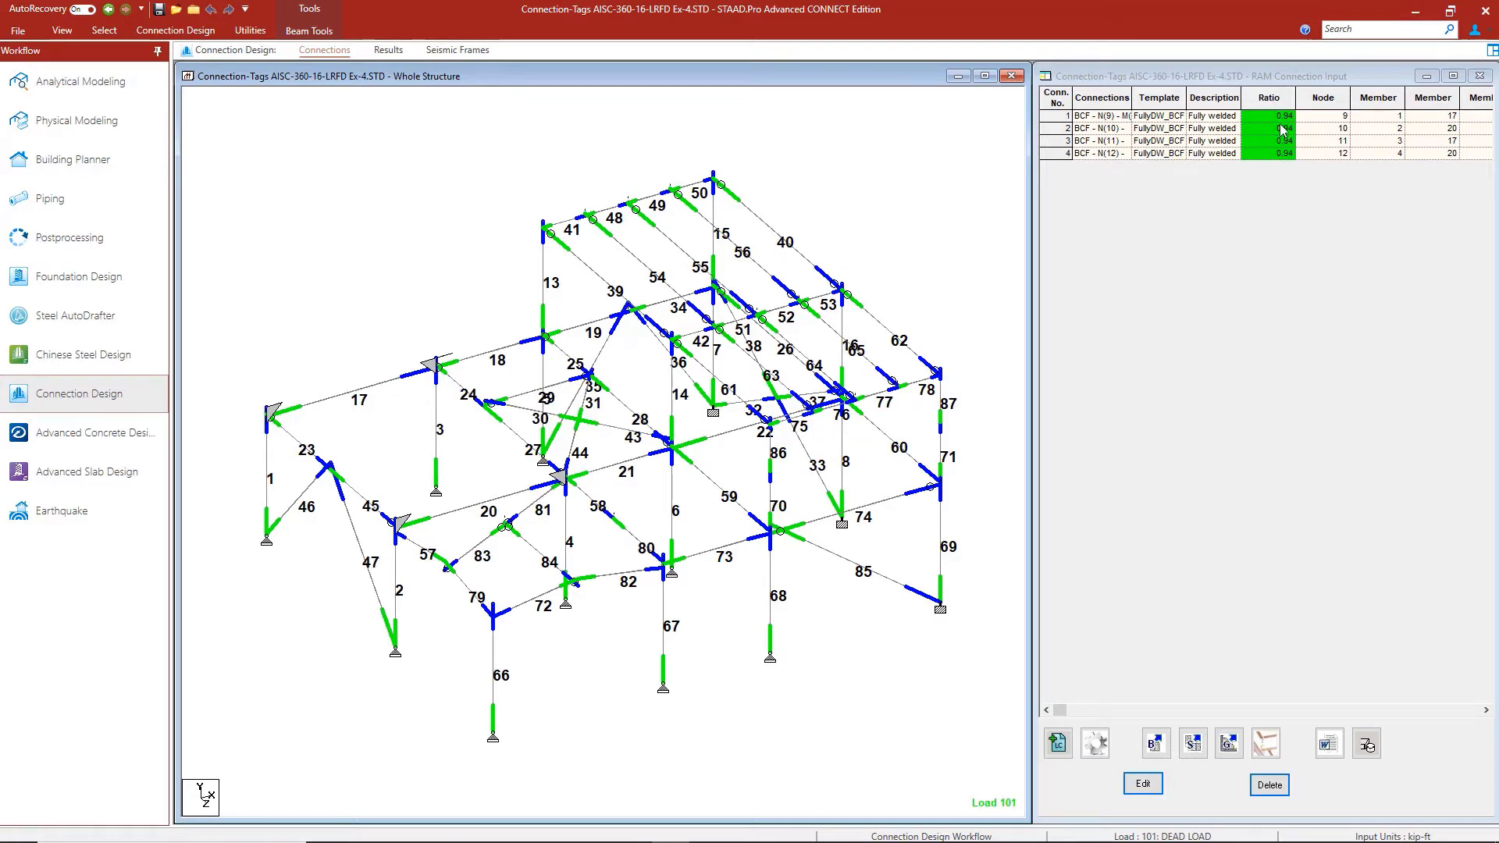
Inspect the first BCF connection, at node 9, in the Connection Pad as a rotated 3D model and as DXF drawings.
click(1093, 119)
click(1054, 116)
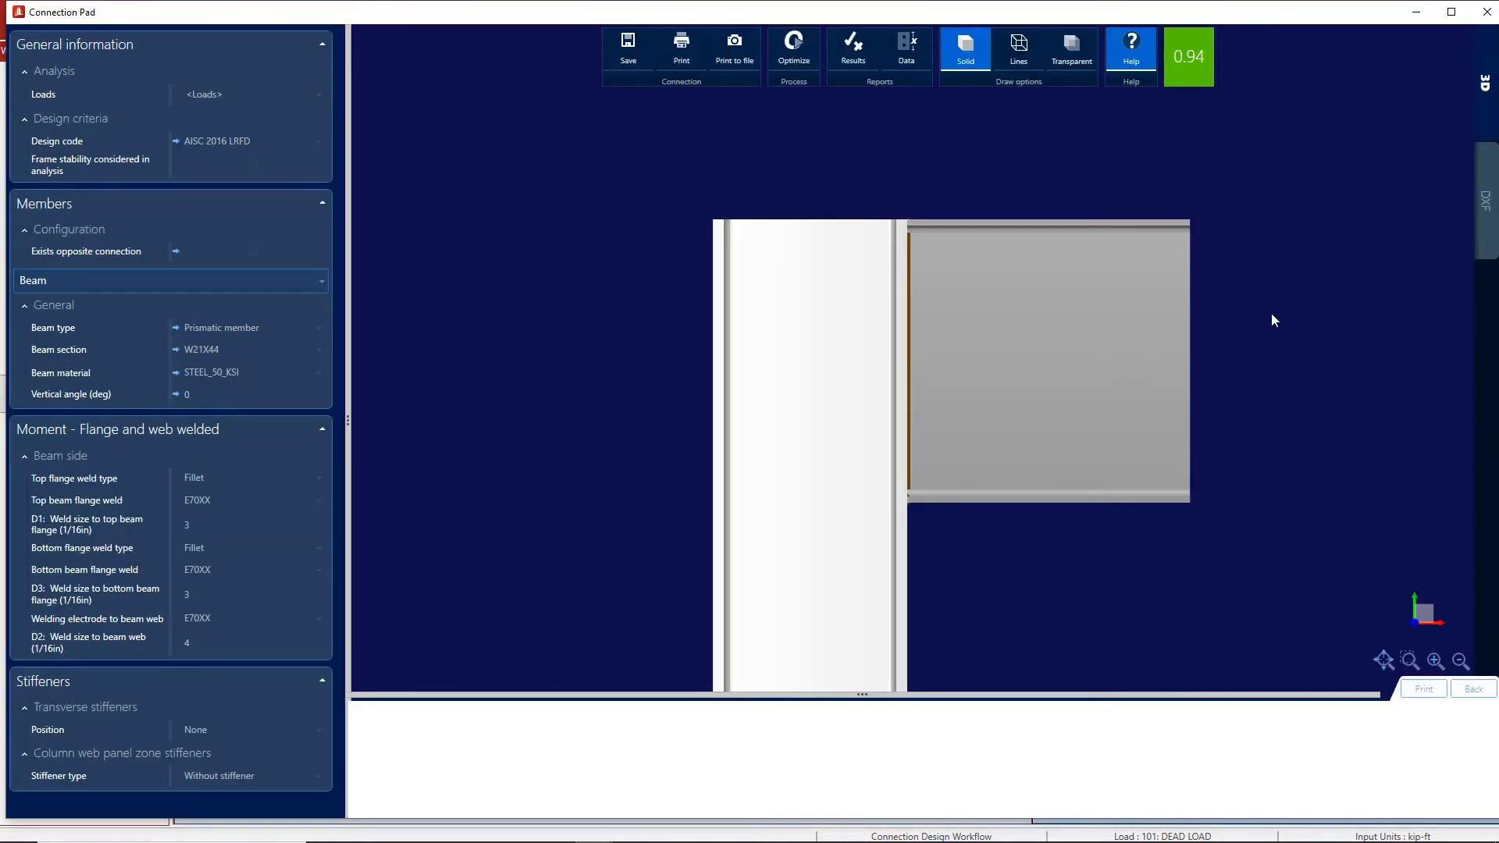
drag(1271, 320, 1197, 342)
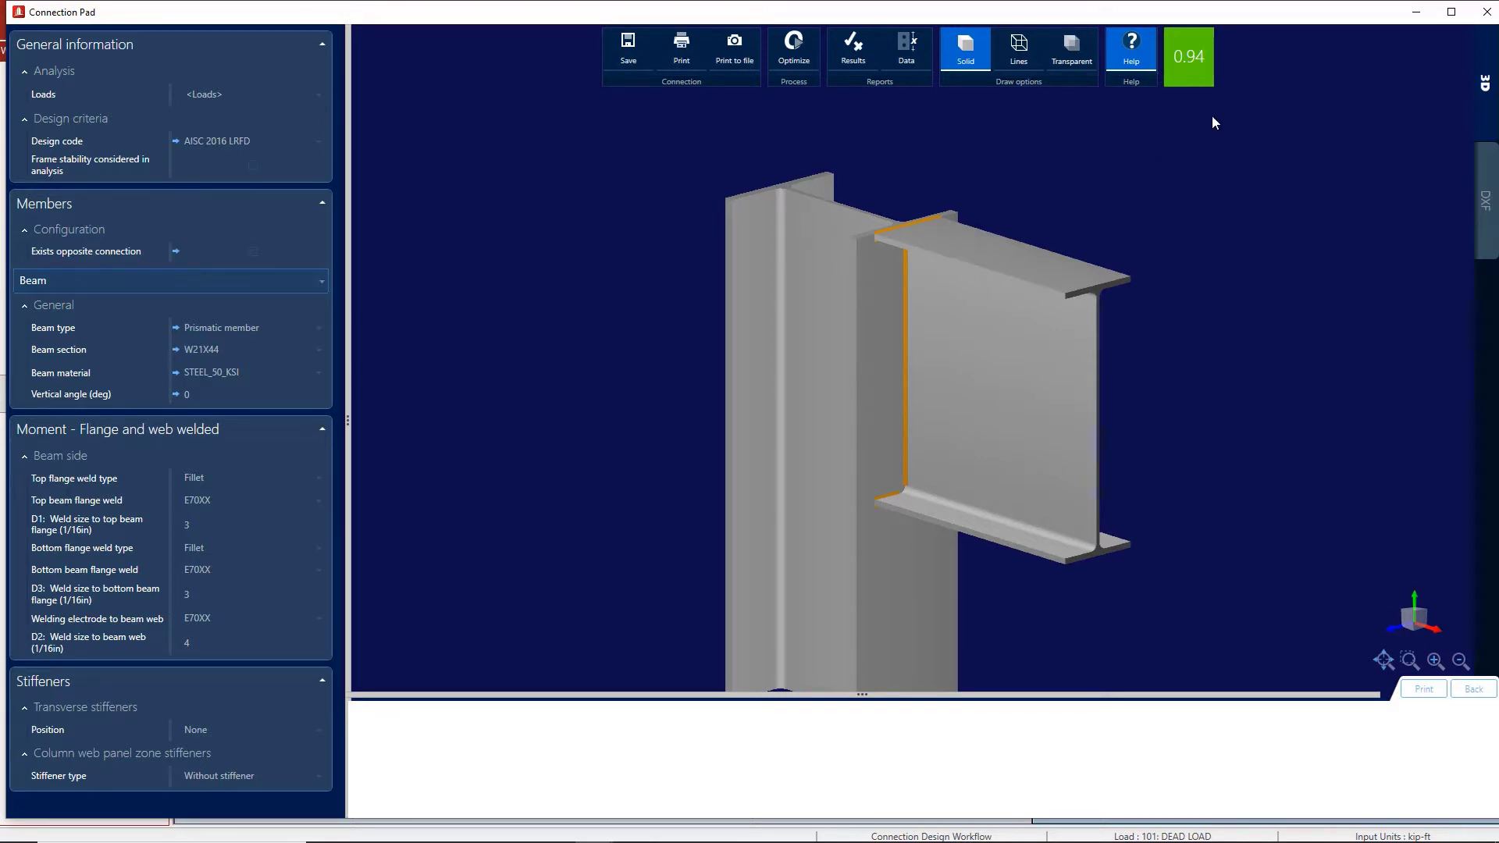
click(1486, 205)
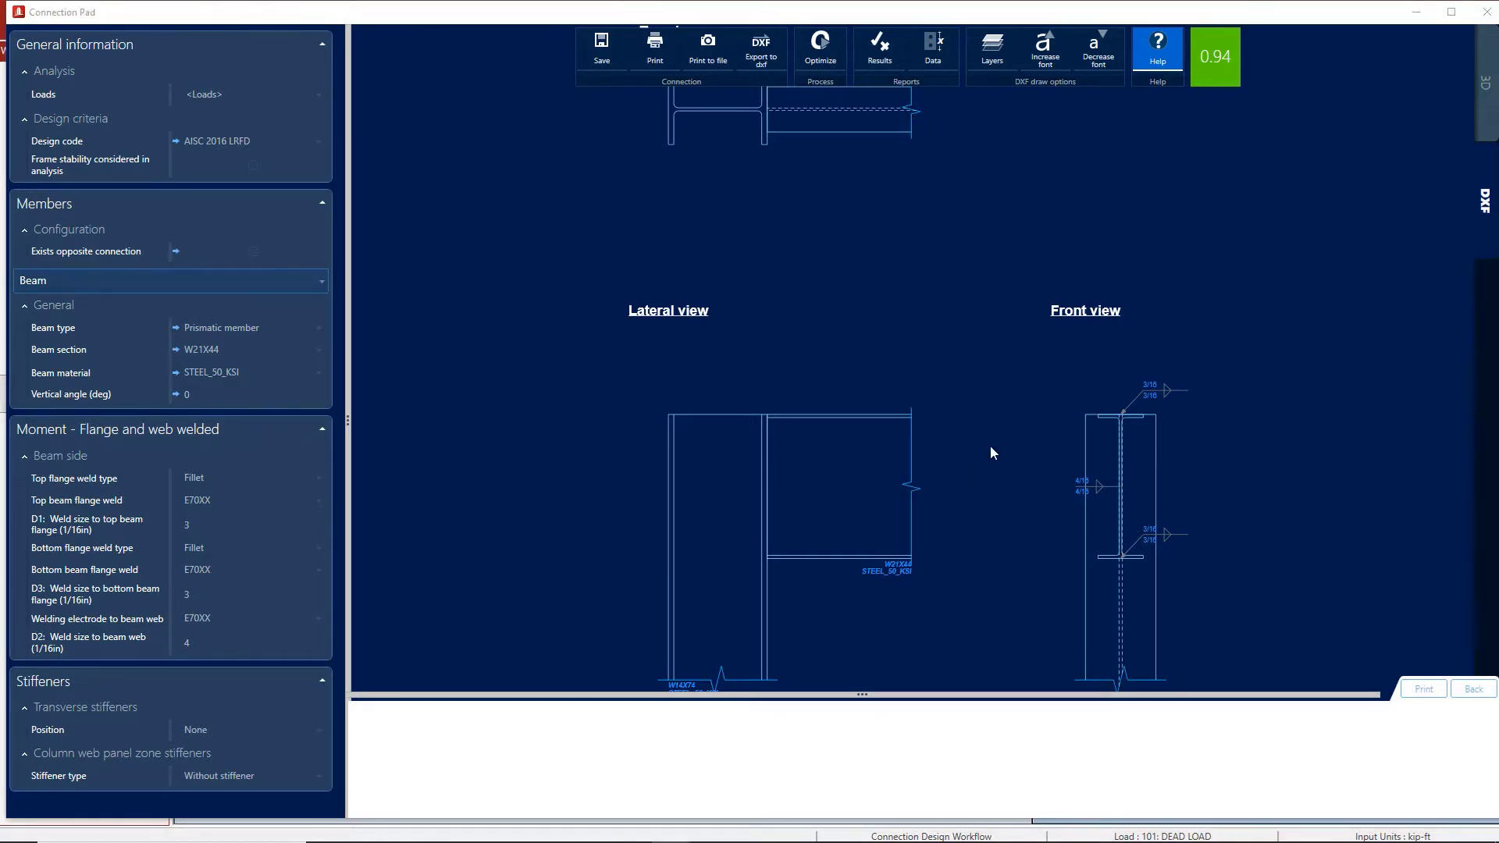
click(1486, 118)
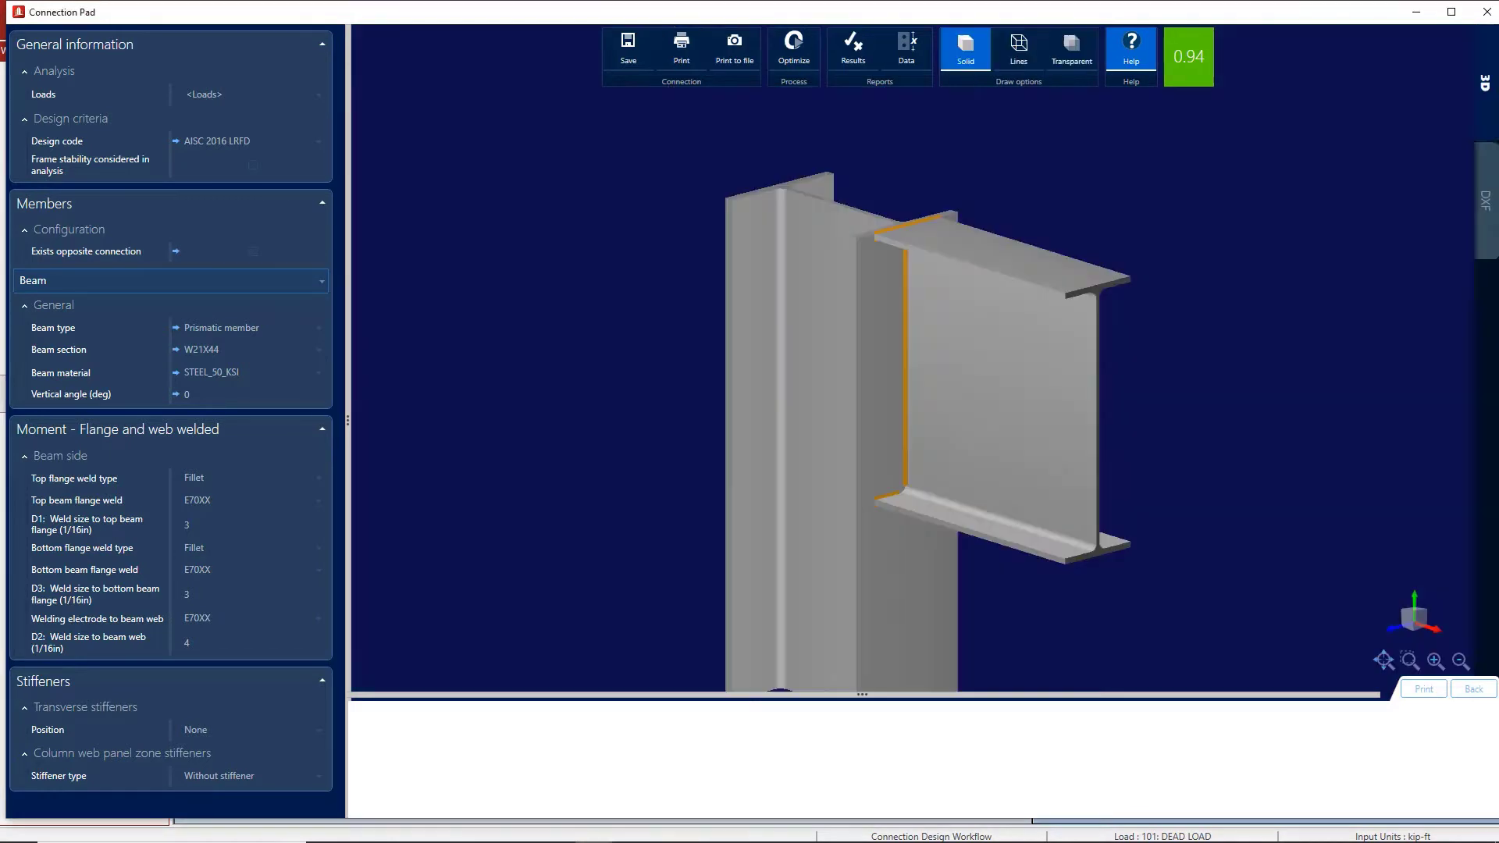
click(1486, 14)
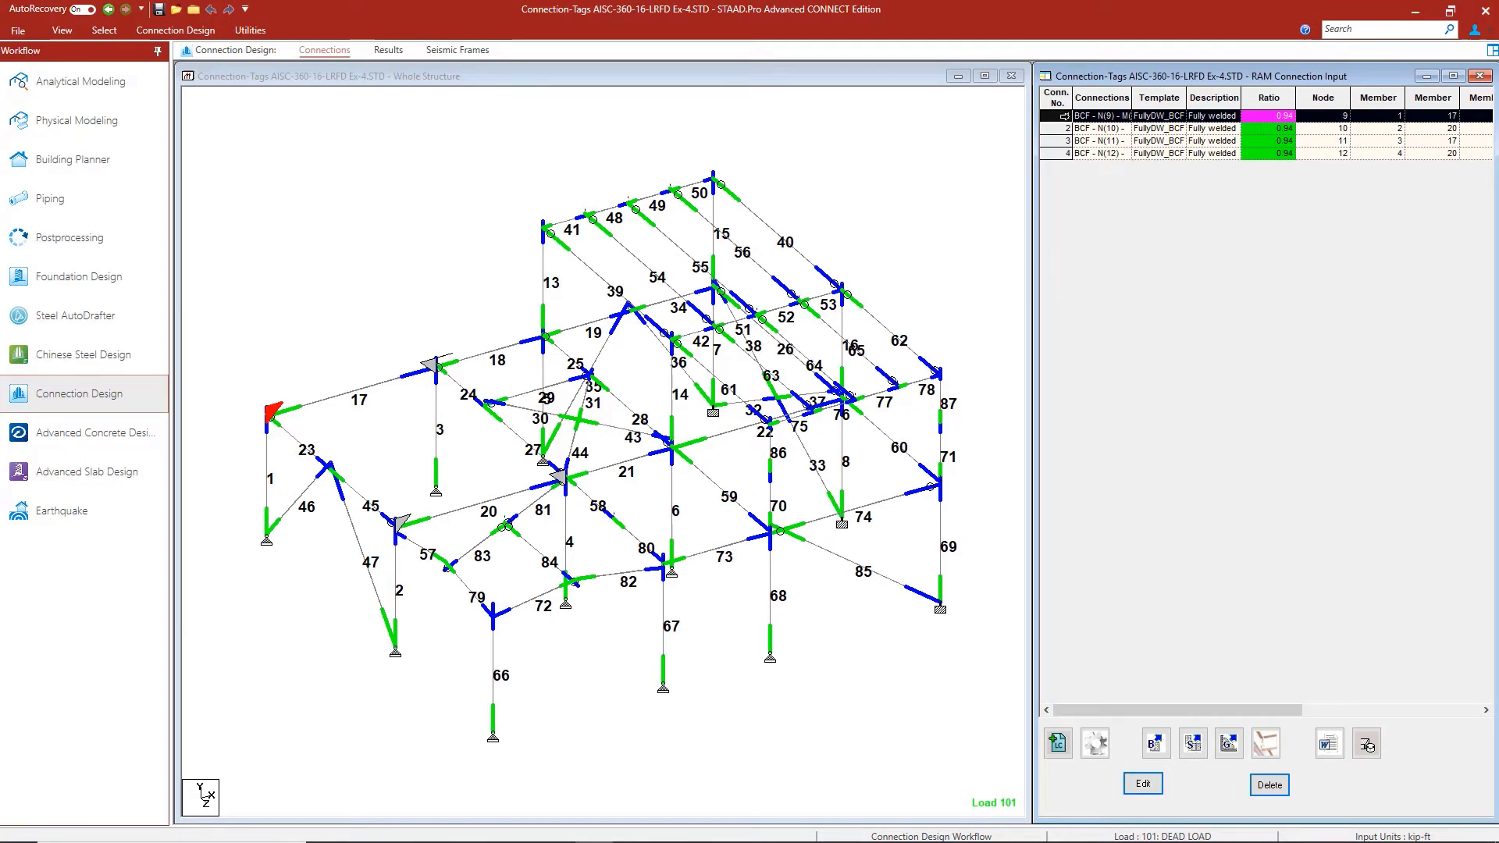
Delete all four fully welded connections and return to the Analytical Modeling workflow.
drag(1242, 116, 1238, 316)
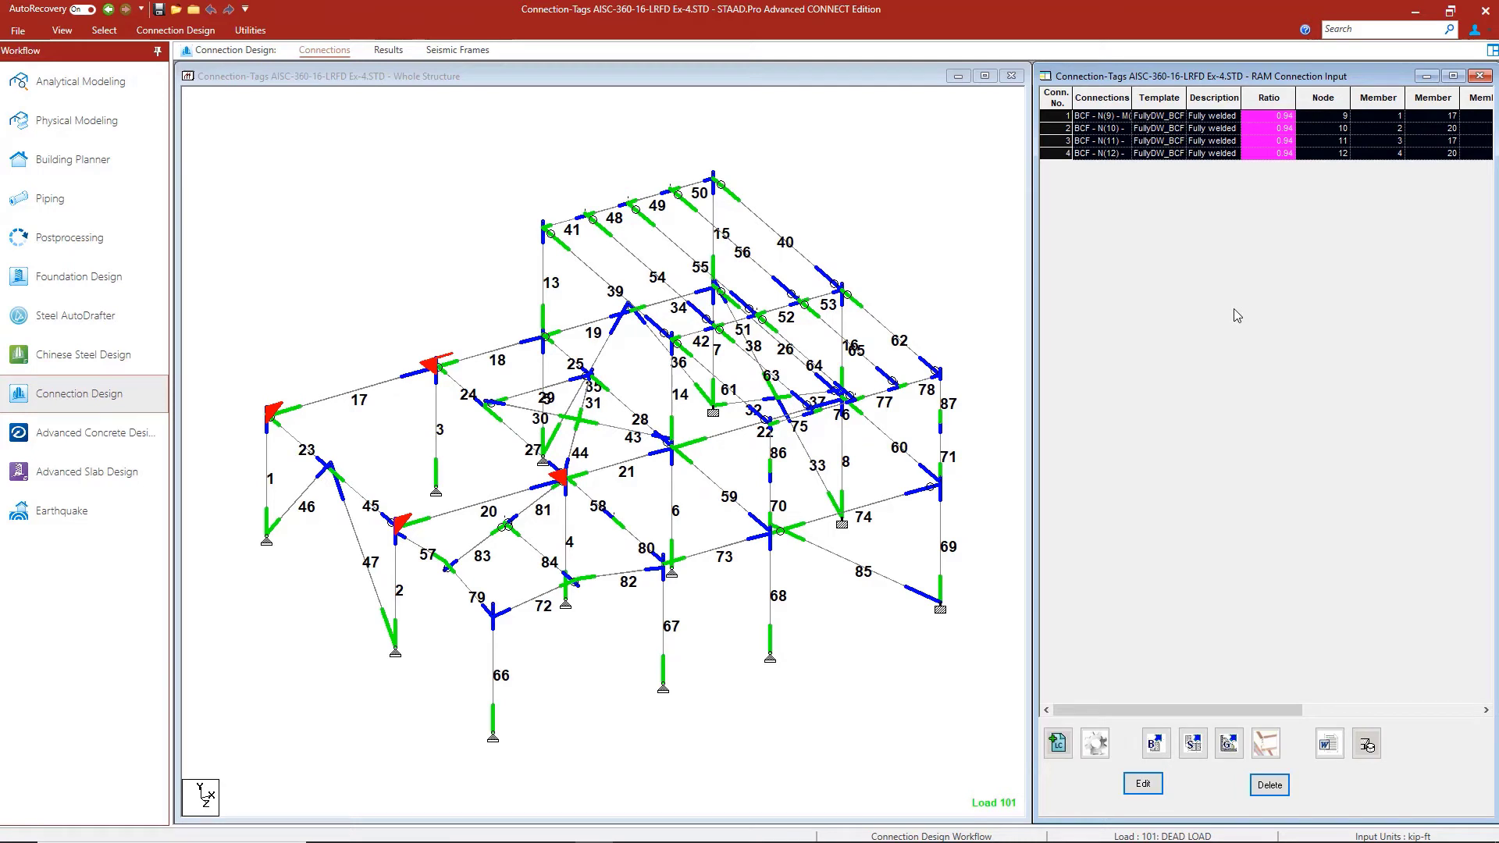
key(Delete)
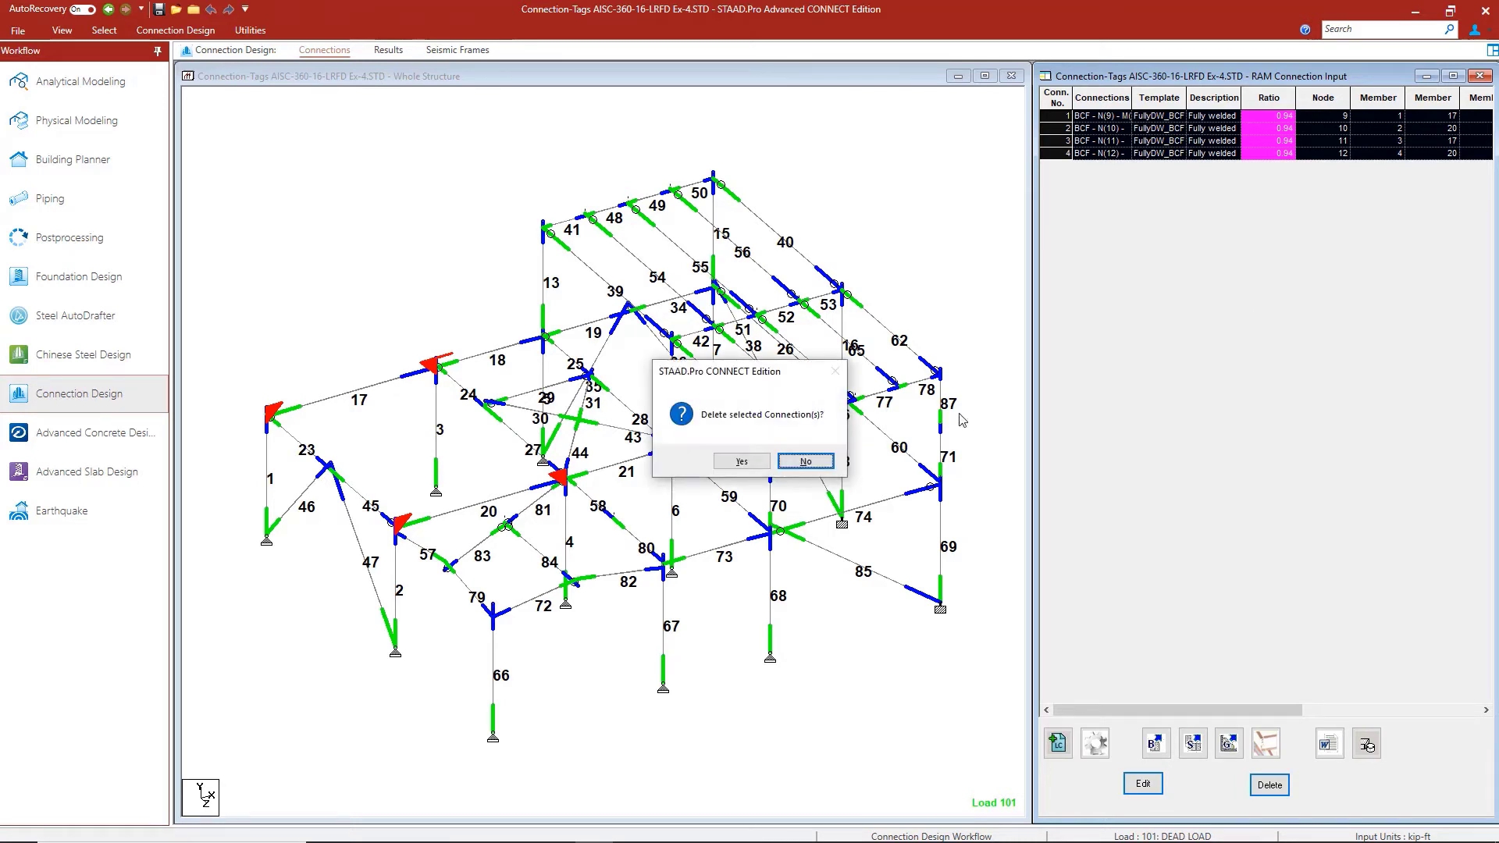
click(742, 462)
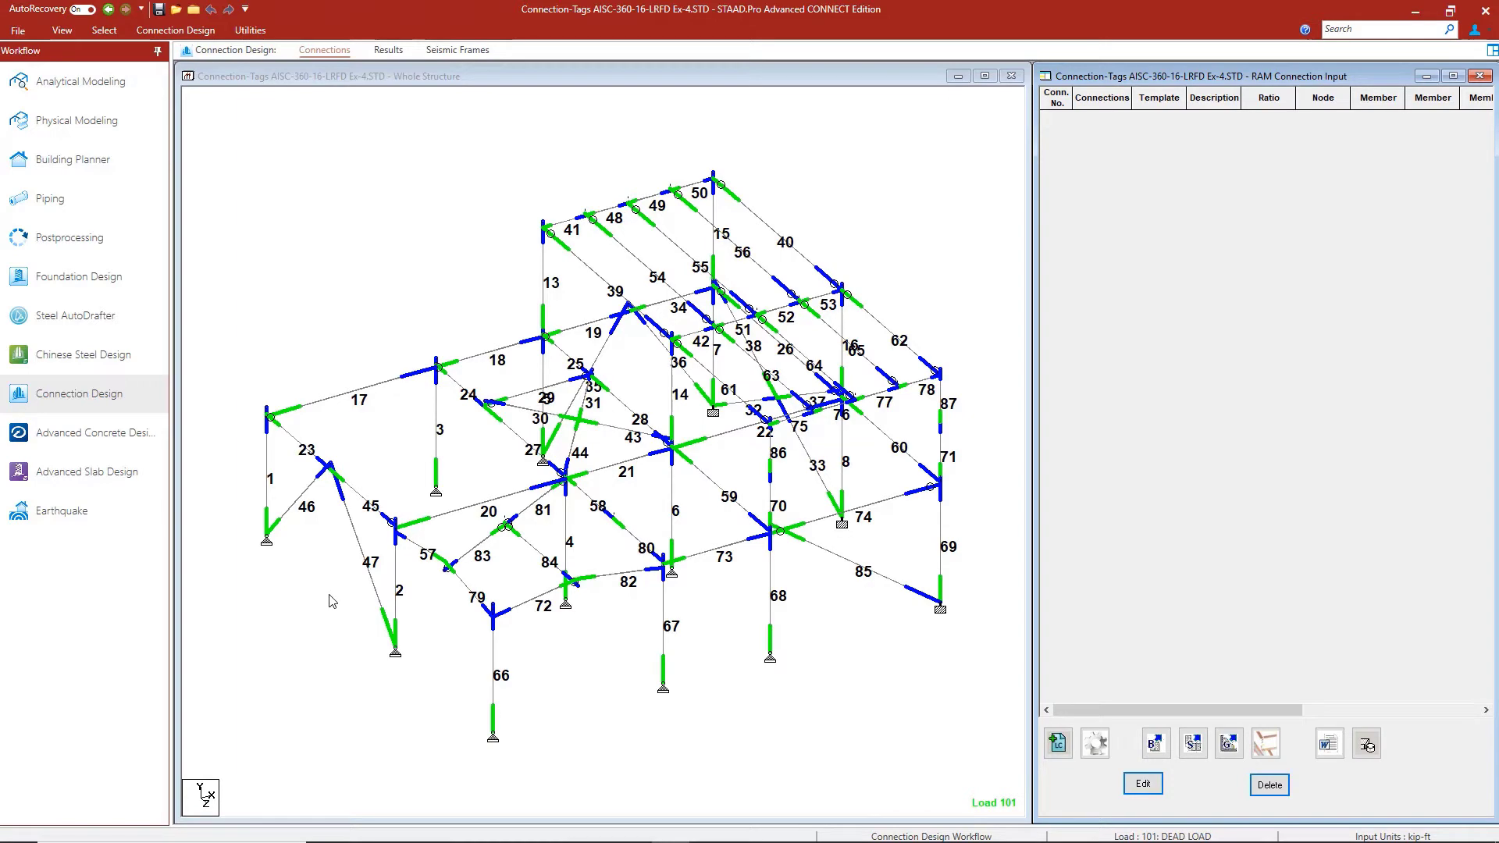
click(114, 86)
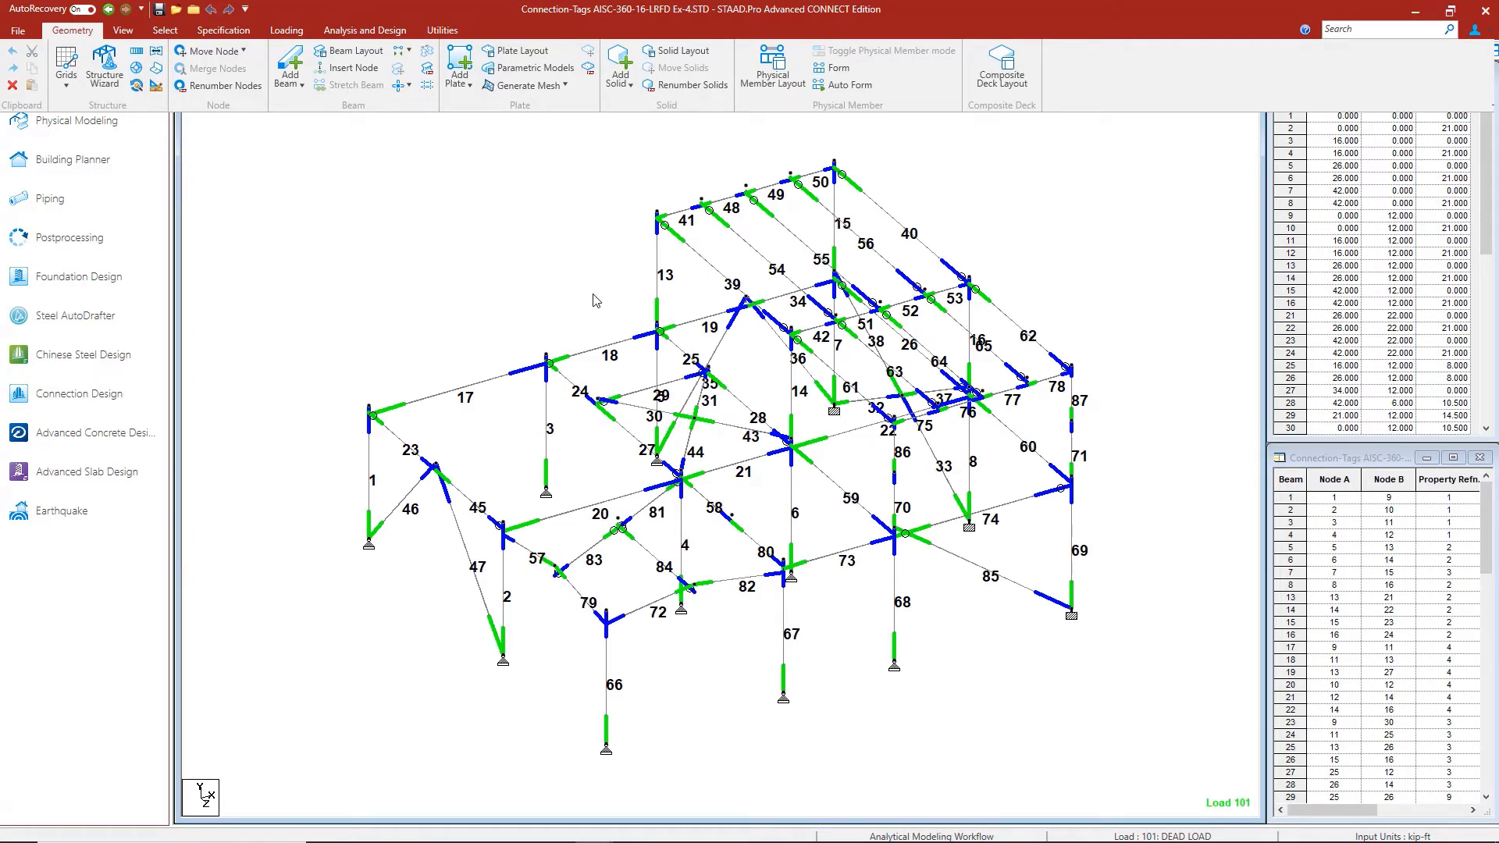
Switch to the RCSA_Connections PPT PDF in Acrobat Reader and review its tables of shear and moment connection types.
mouse_move(624, 839)
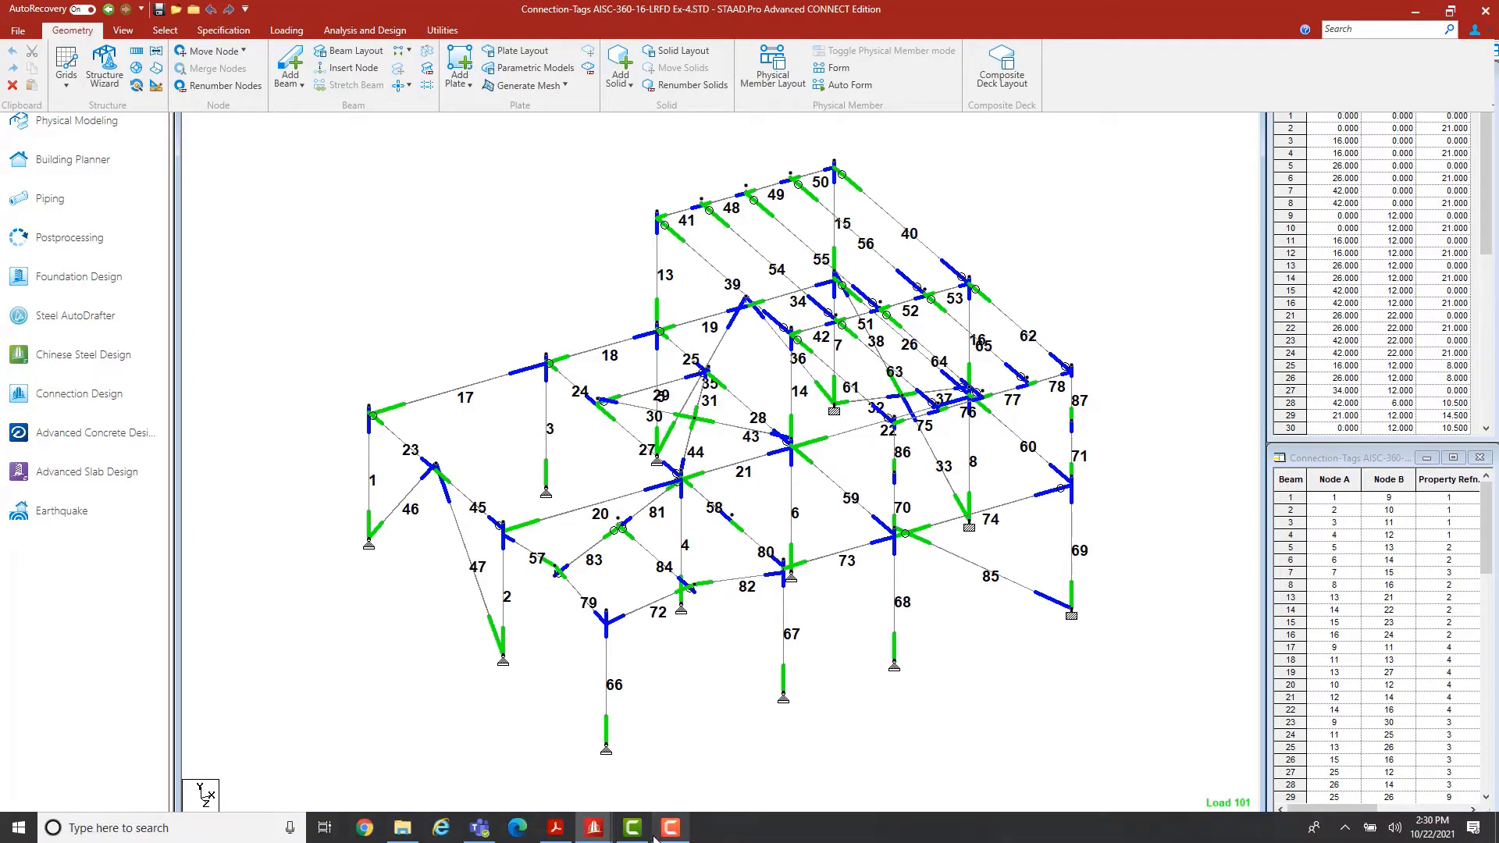
click(556, 827)
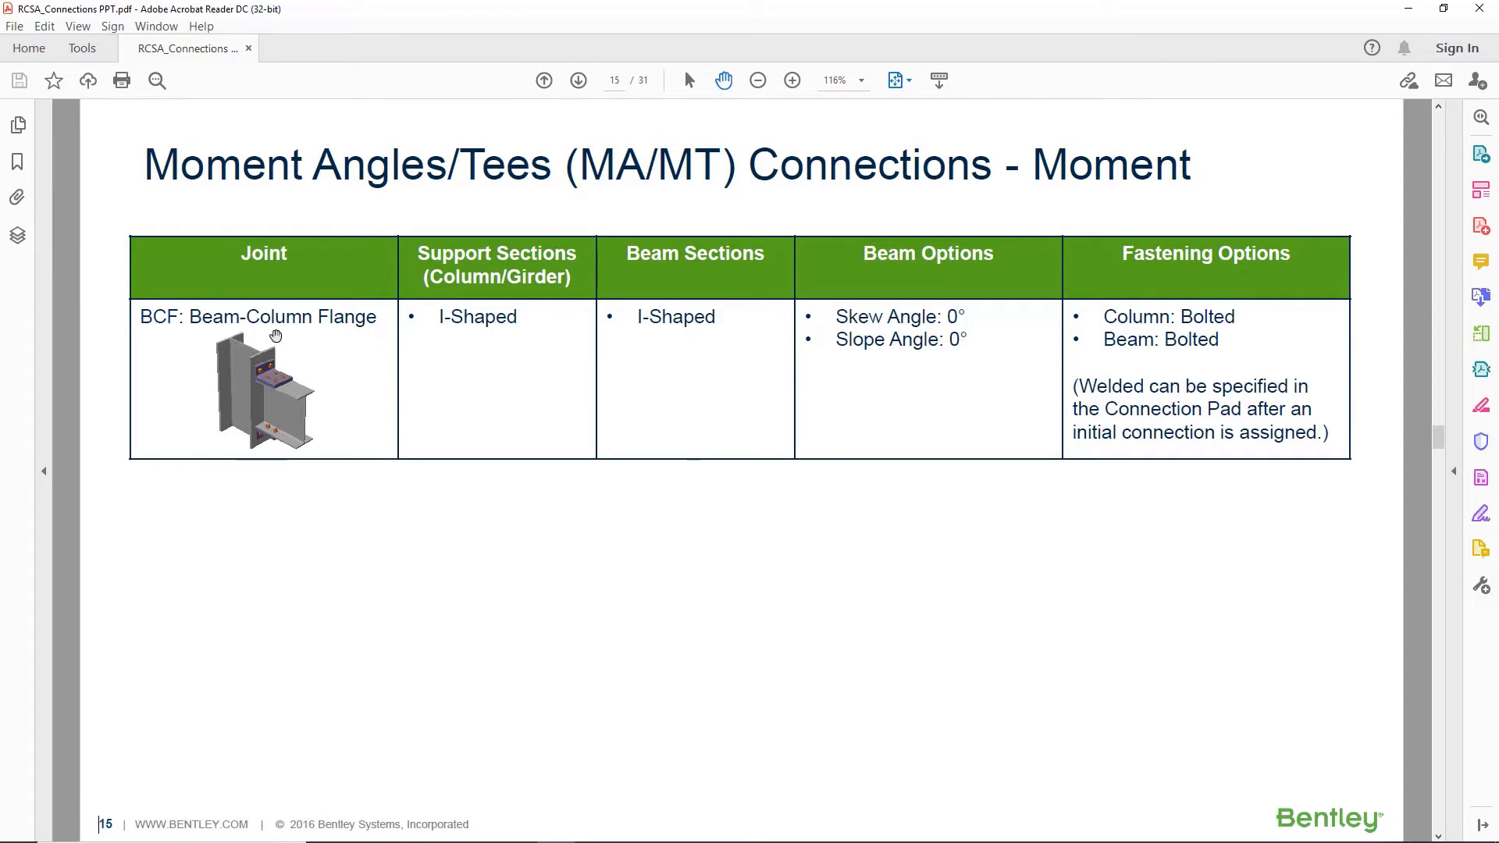
scroll(552, 617, up, 3)
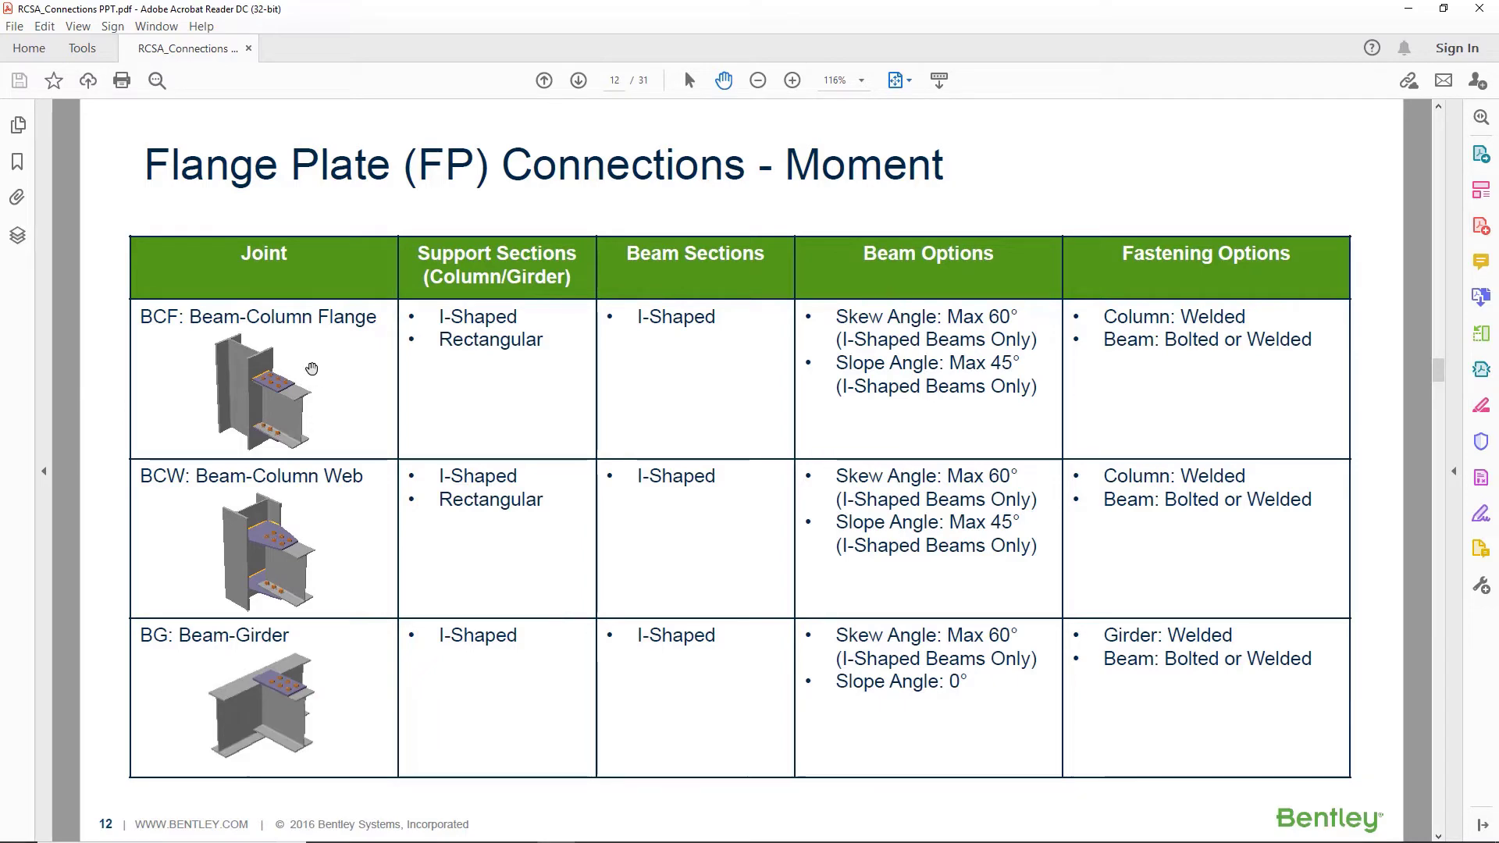
scroll(351, 419, up, 1)
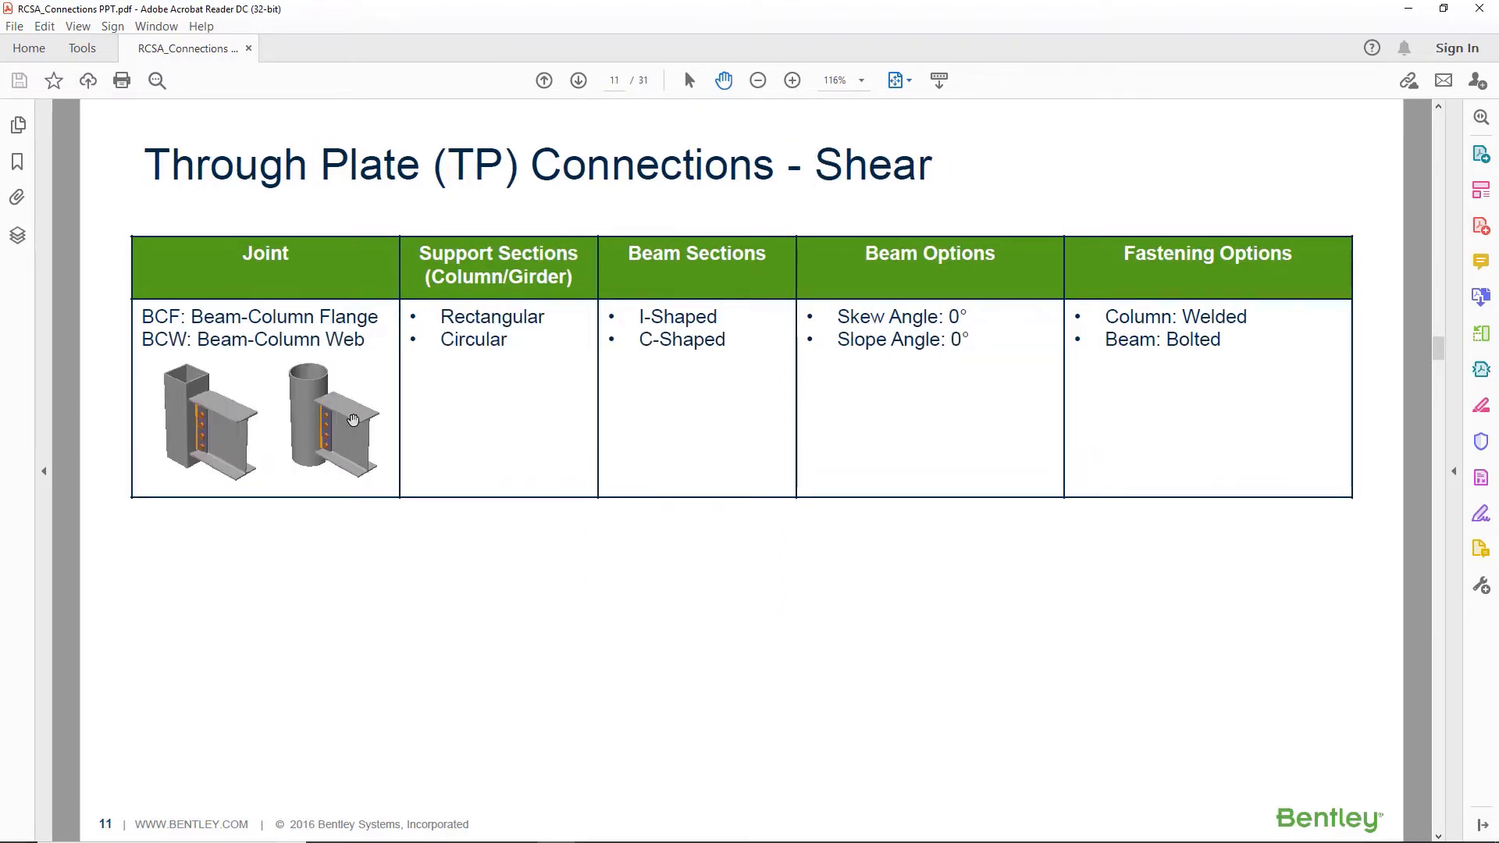
scroll(353, 420, up, 1)
scroll(353, 420, down, 2)
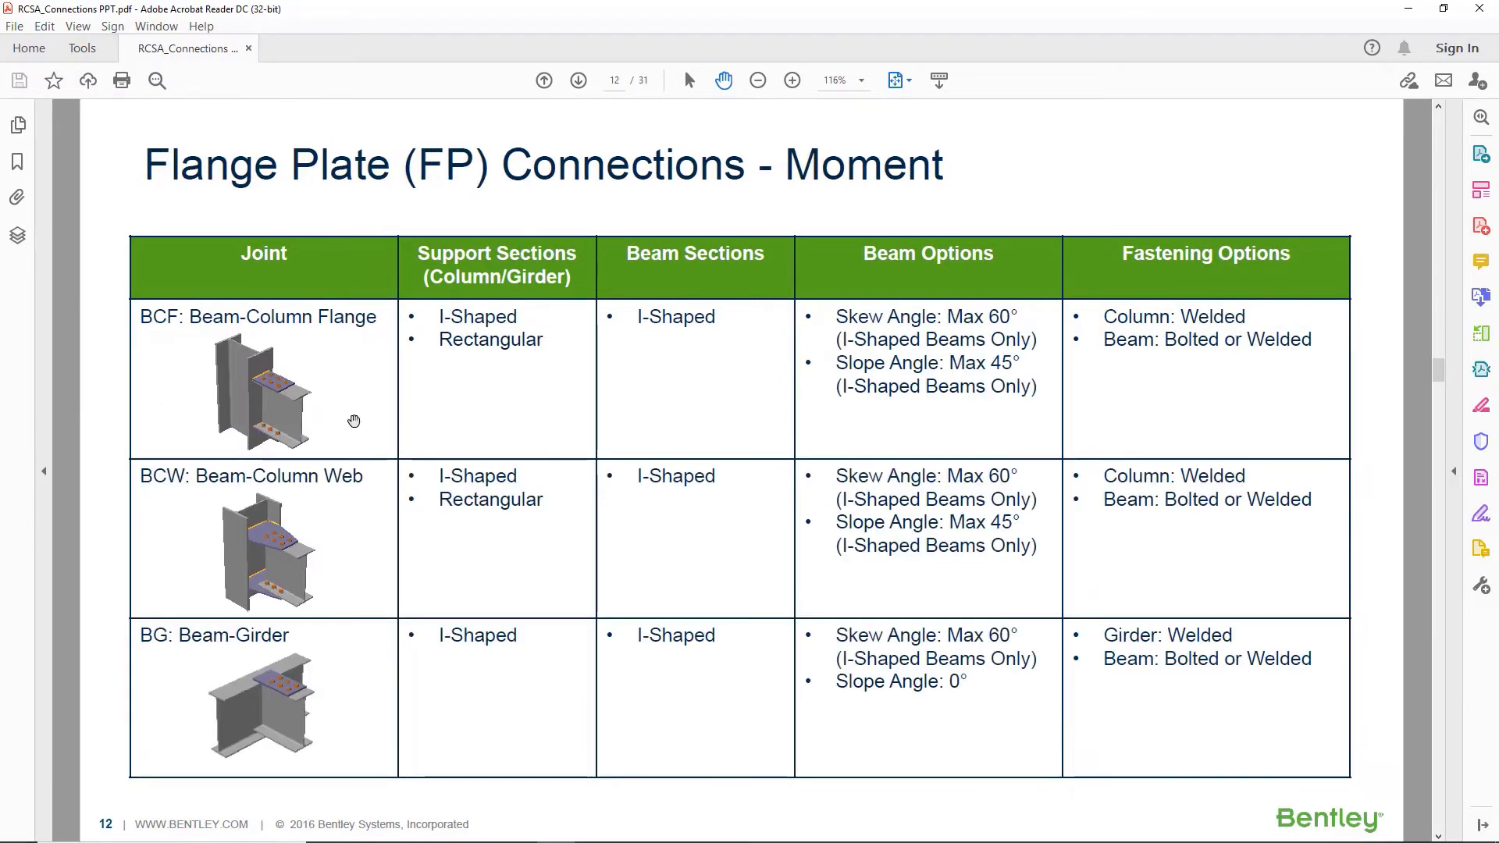
scroll(354, 422, down, 2)
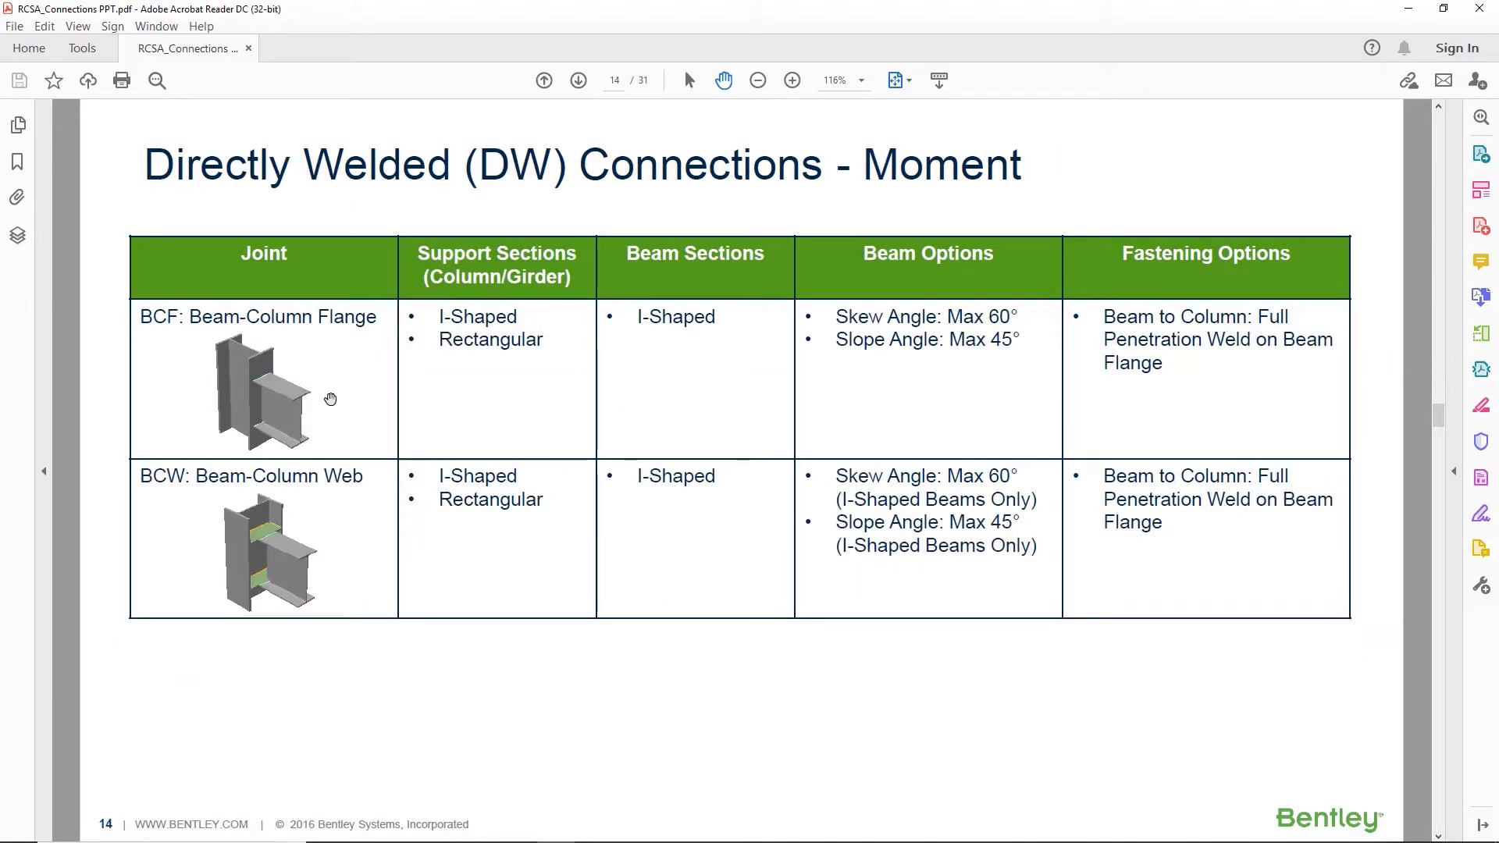
scroll(331, 419, down, 1)
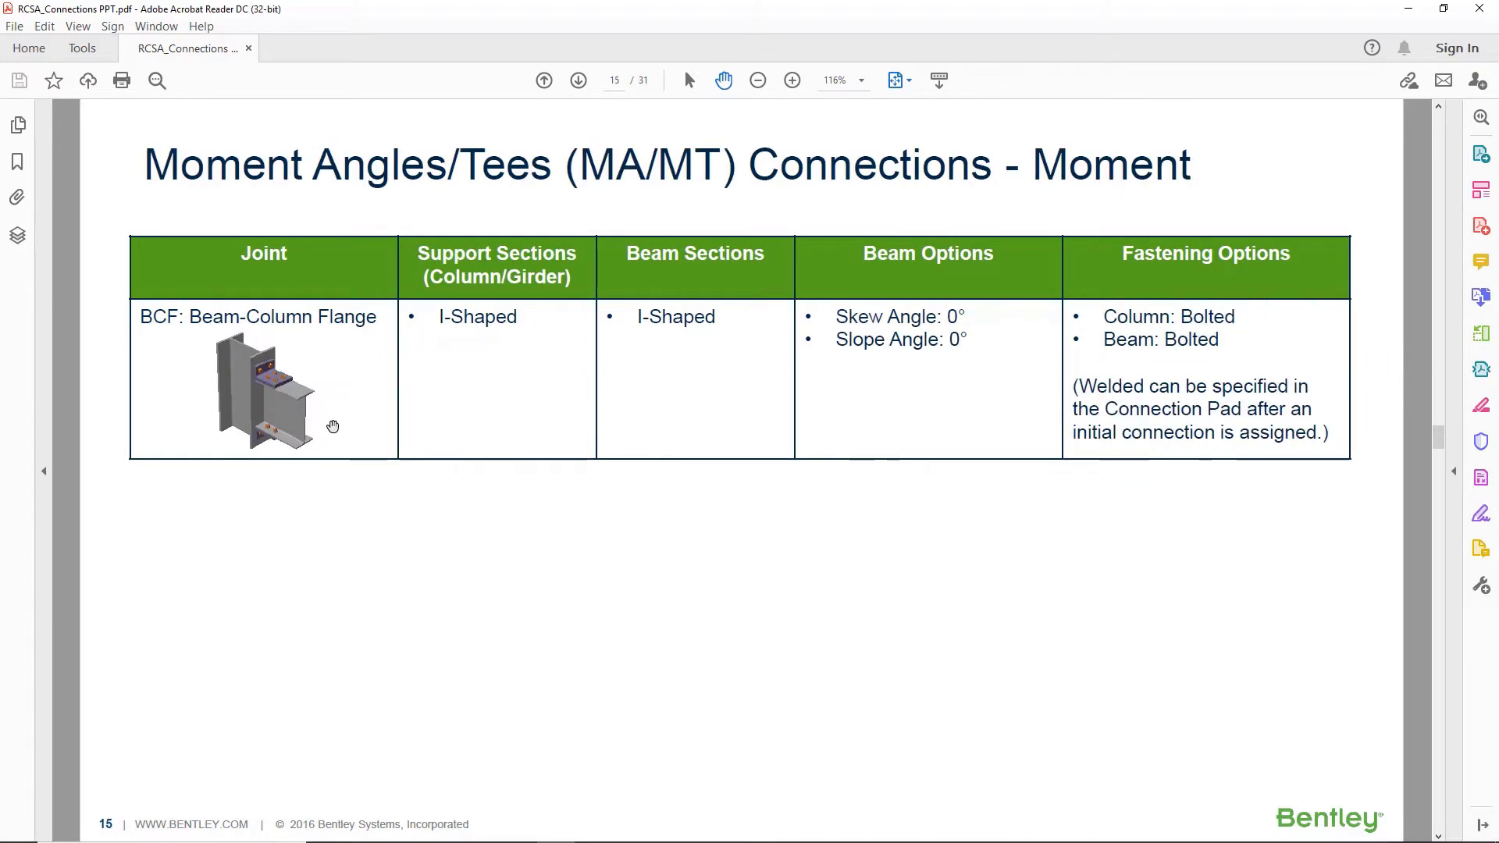
scroll(335, 426, down, 1)
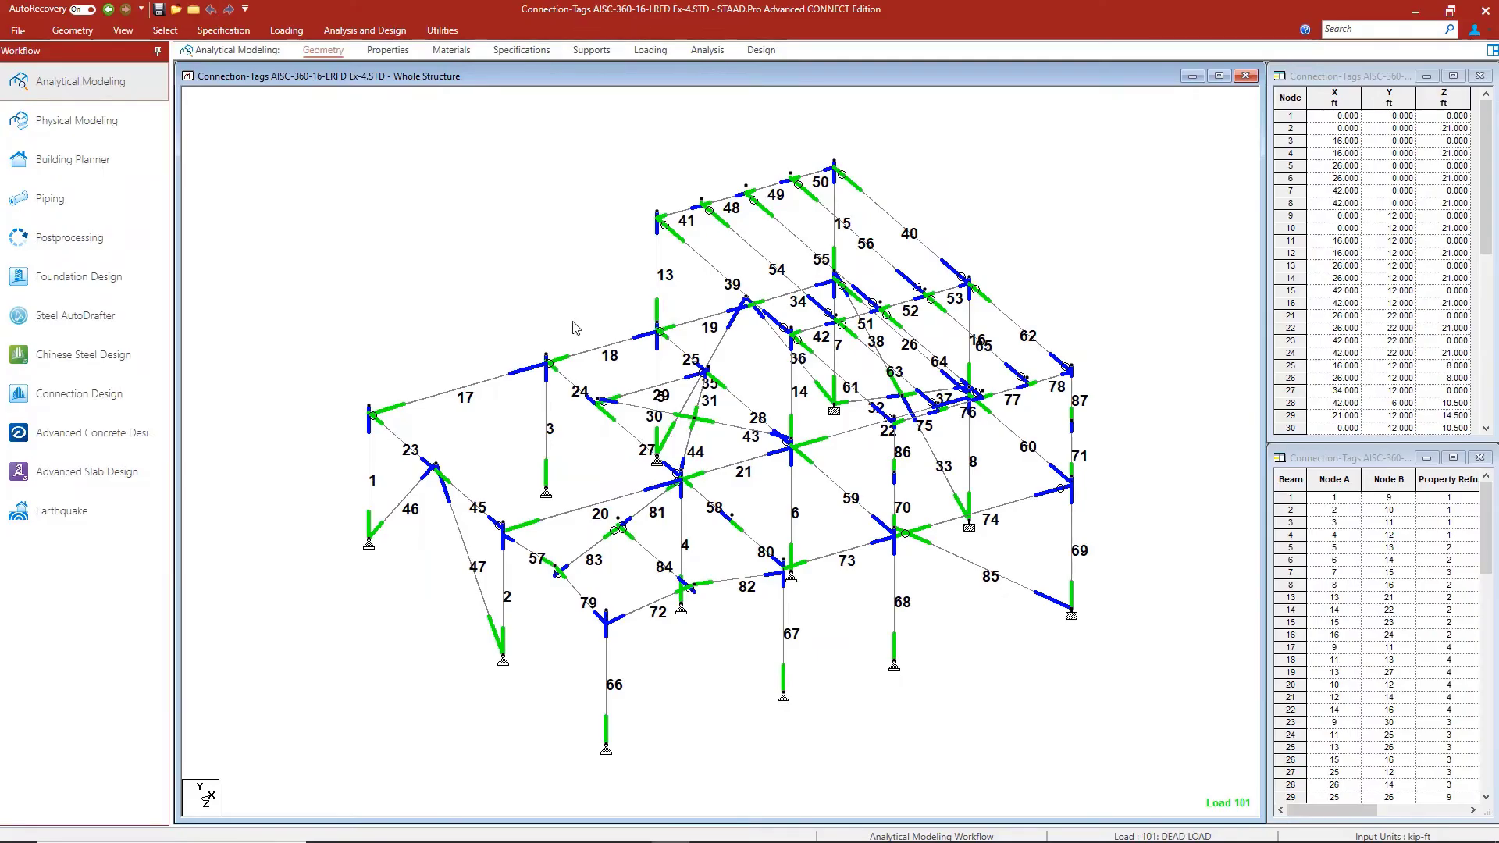
In STAAD.Pro, select beam 18 and start a new connection tag for it.
click(607, 353)
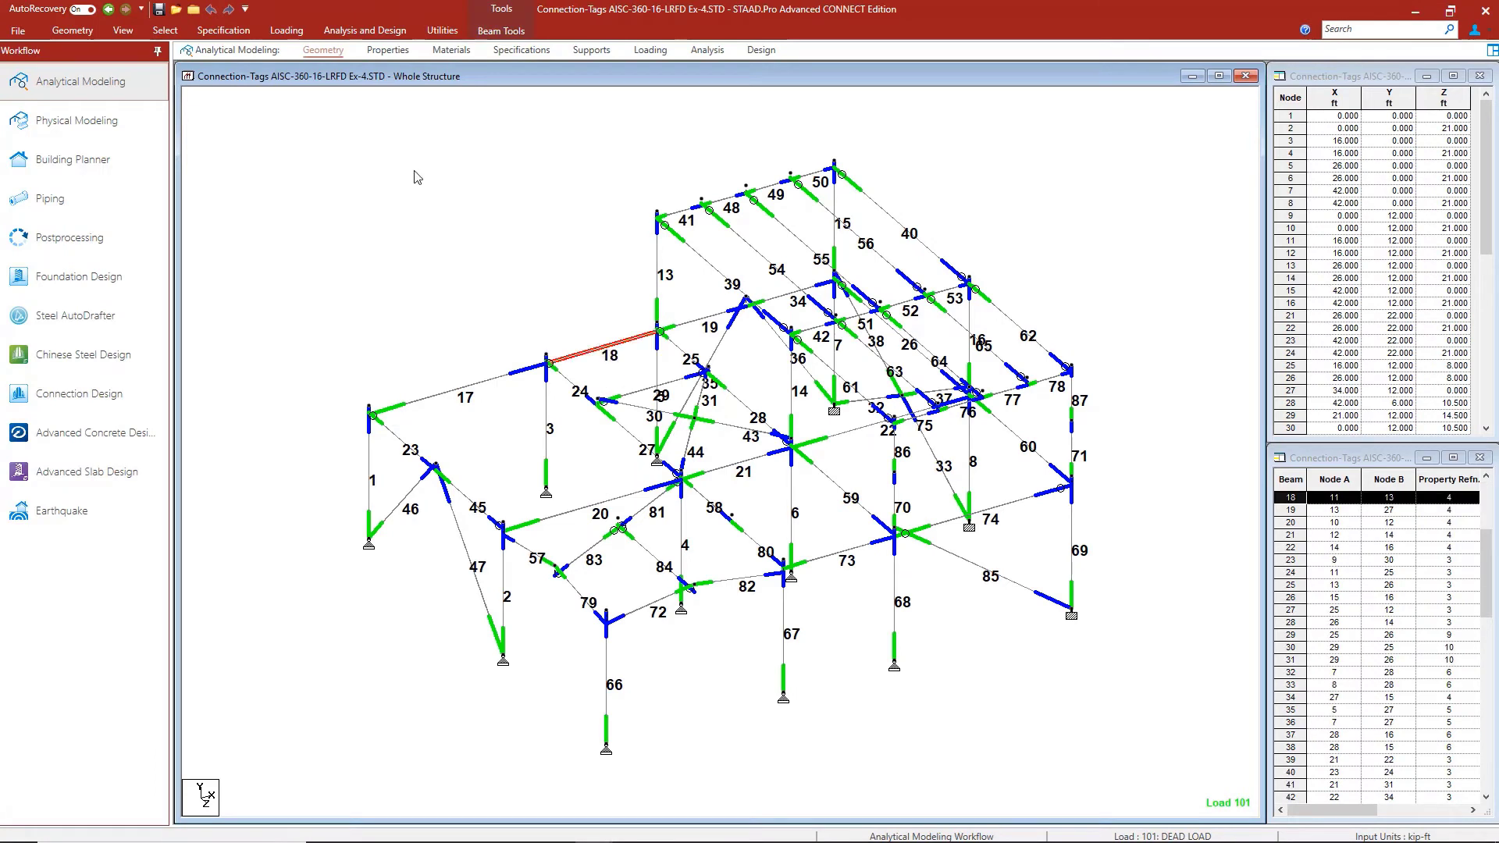
click(447, 33)
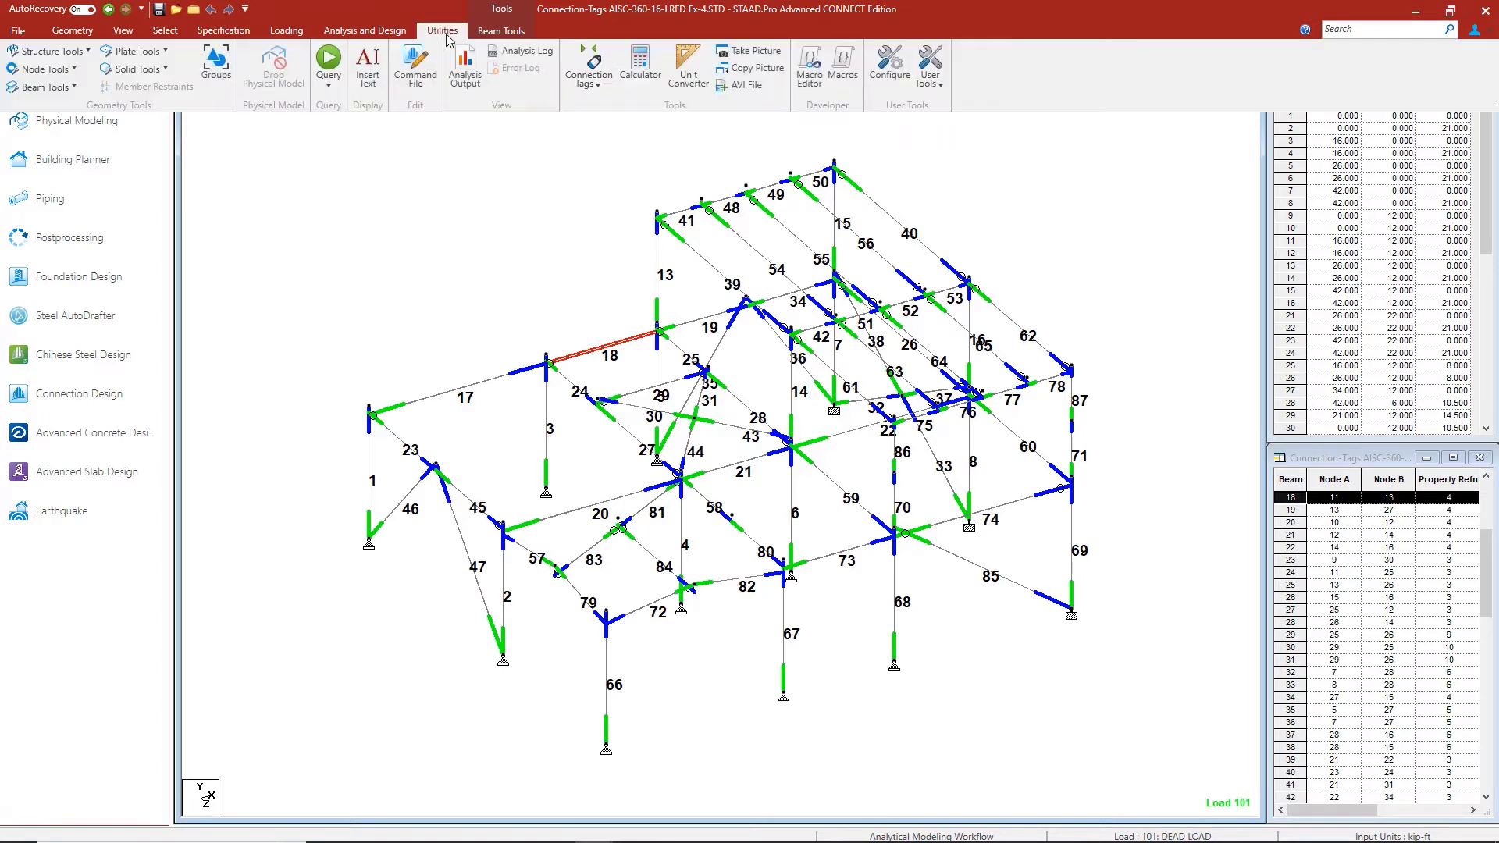
click(589, 74)
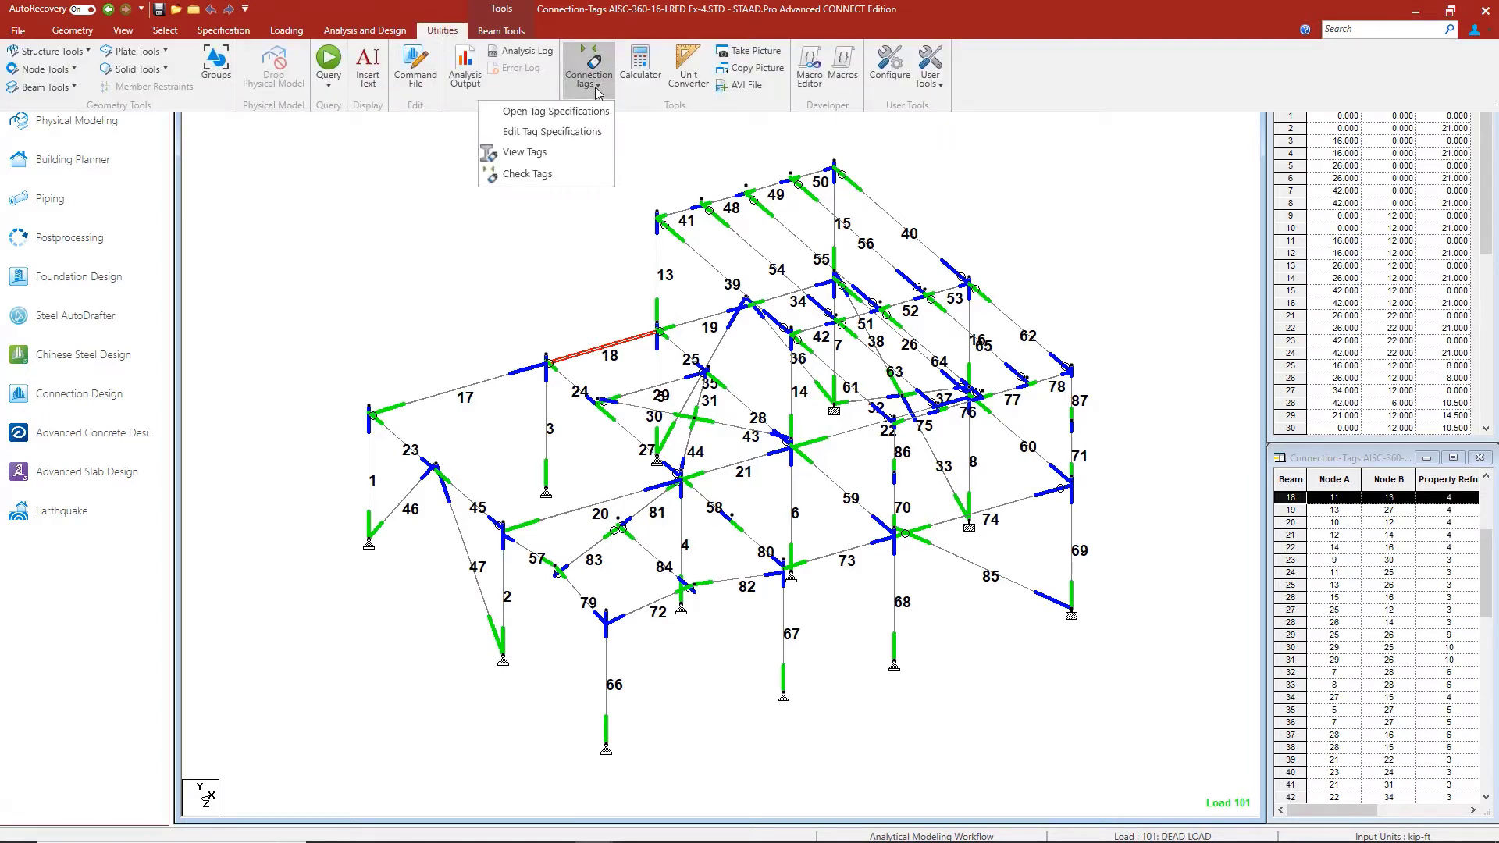
click(561, 153)
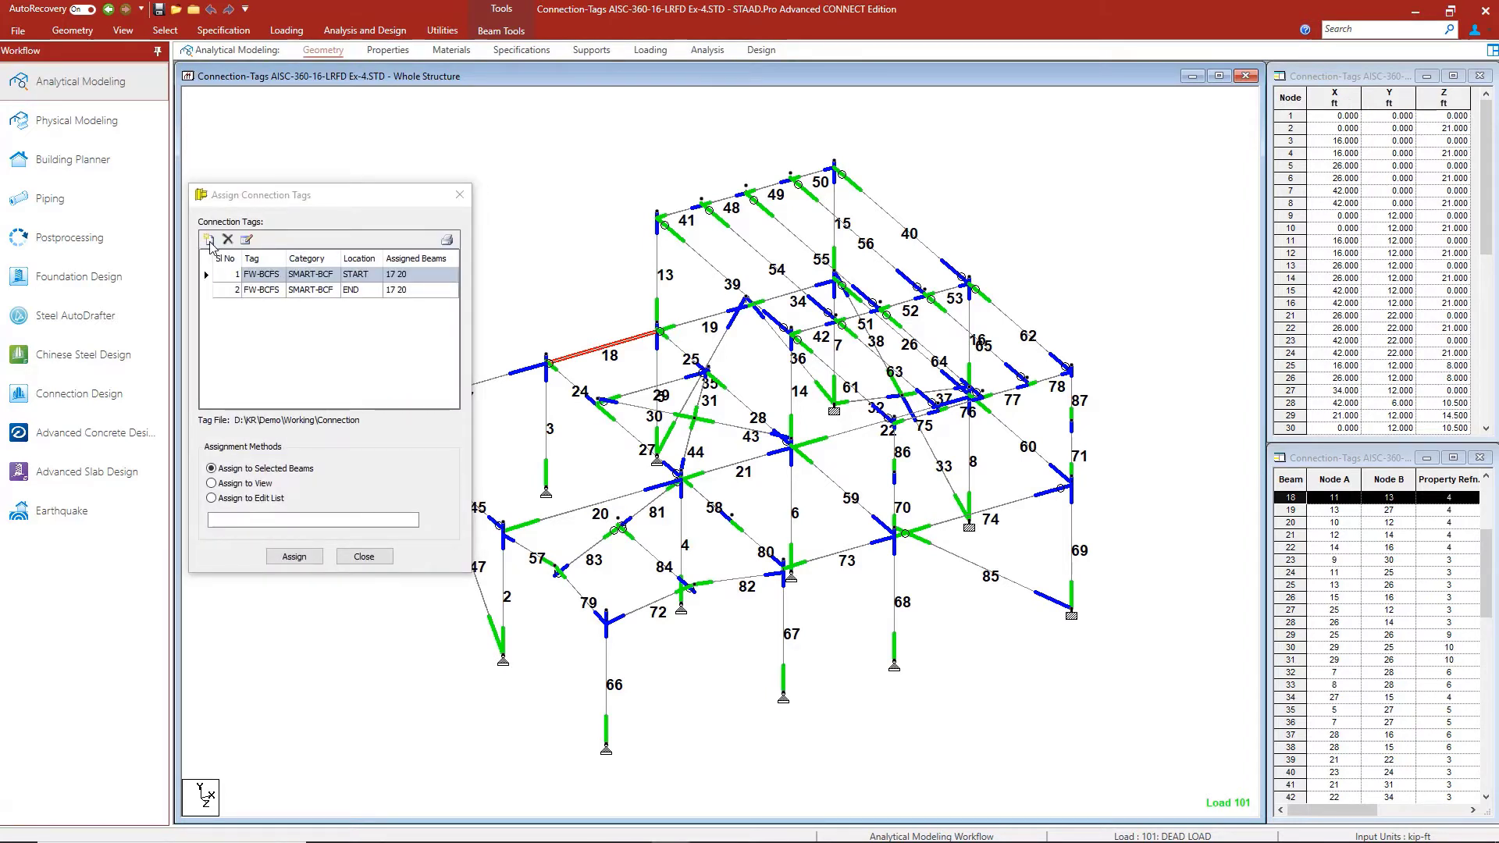
click(208, 240)
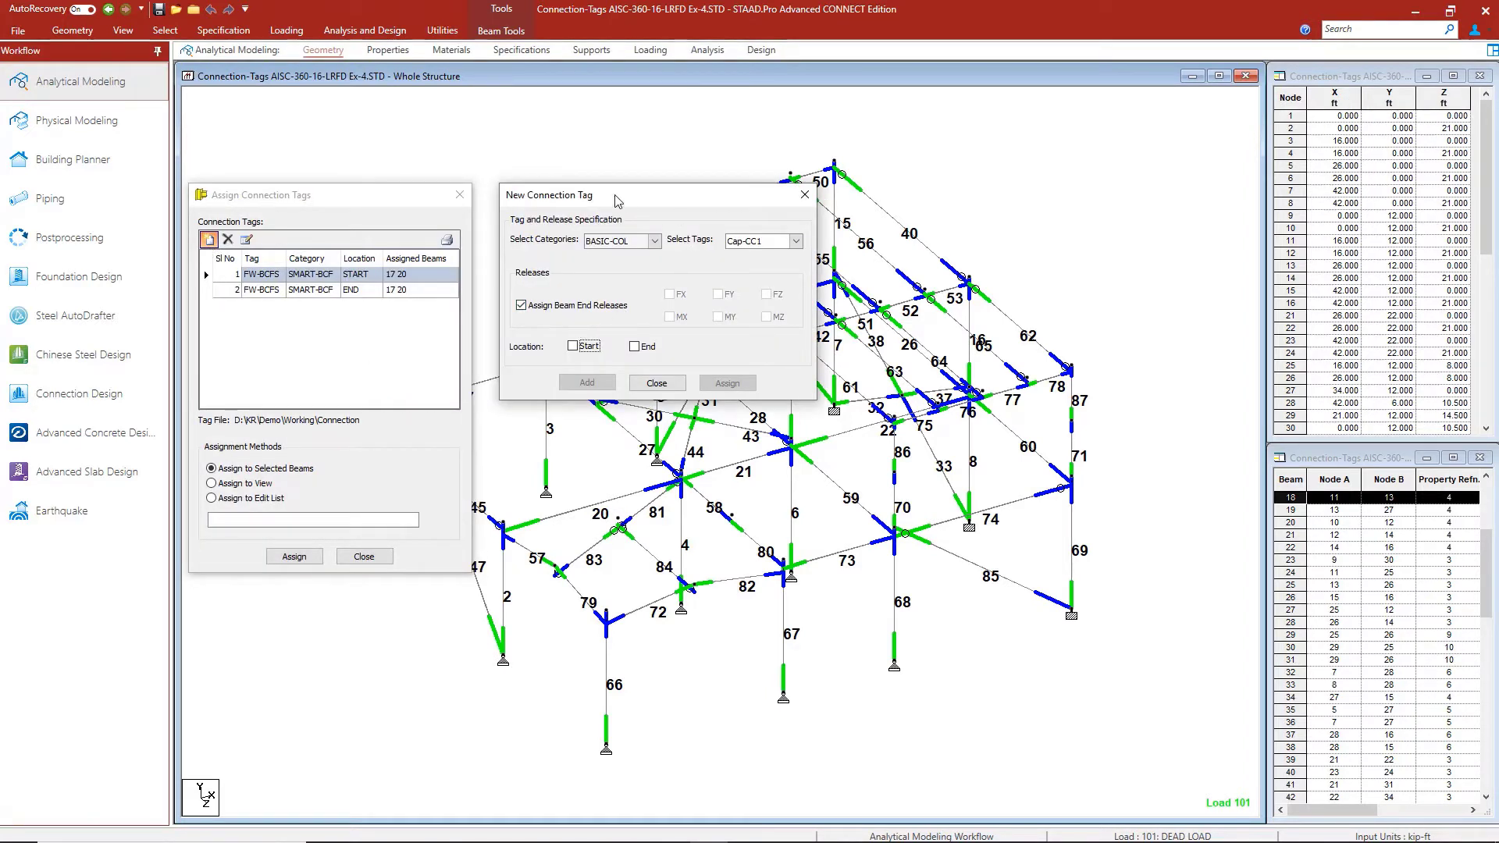
Set the new connection tag's category to SMART-BCF and its tag to FP-BCFS.
click(654, 242)
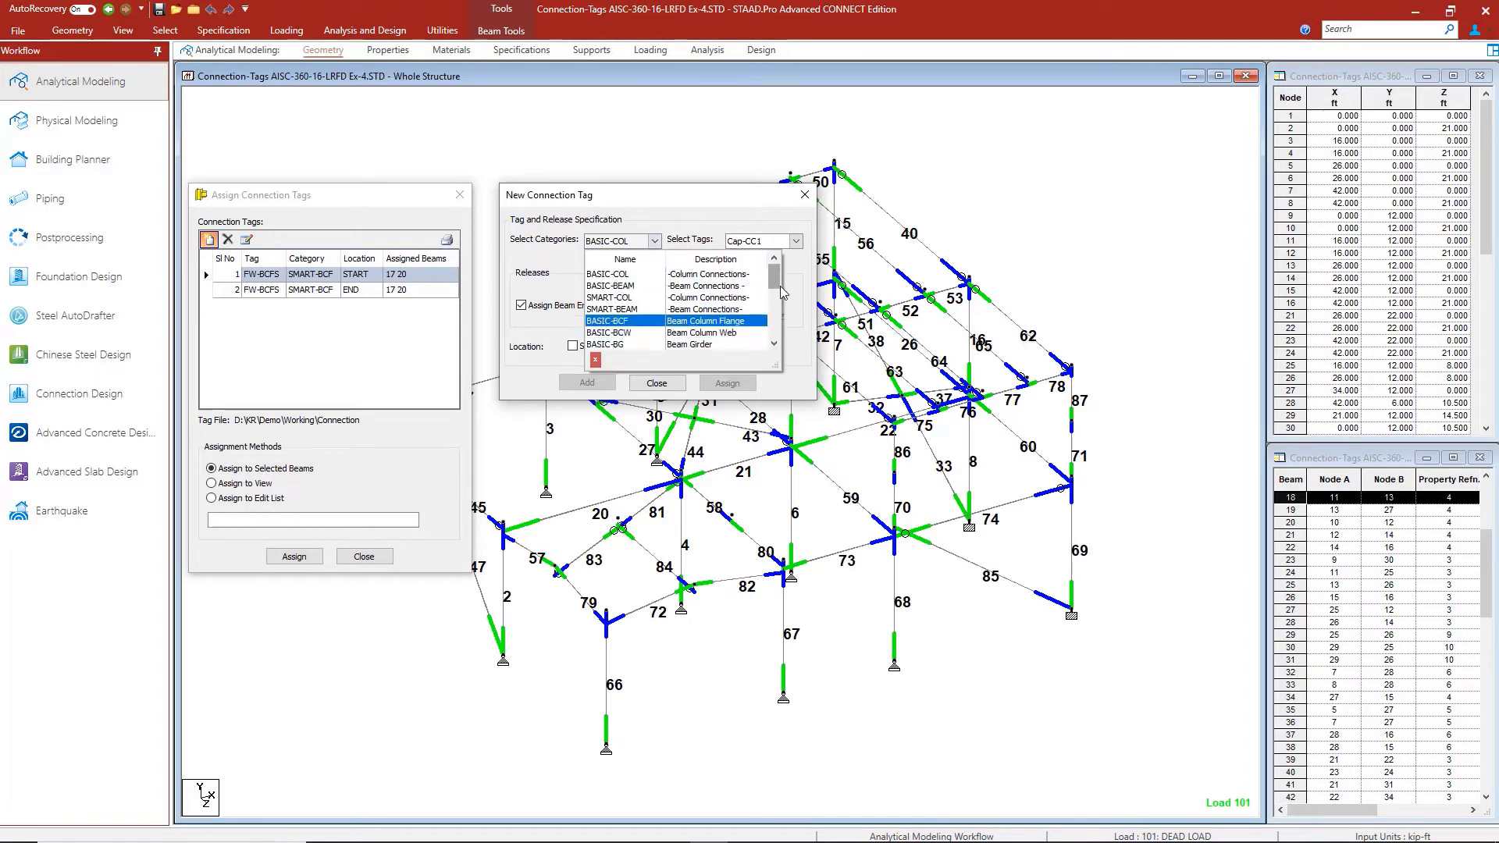
scroll(783, 293, down, 2)
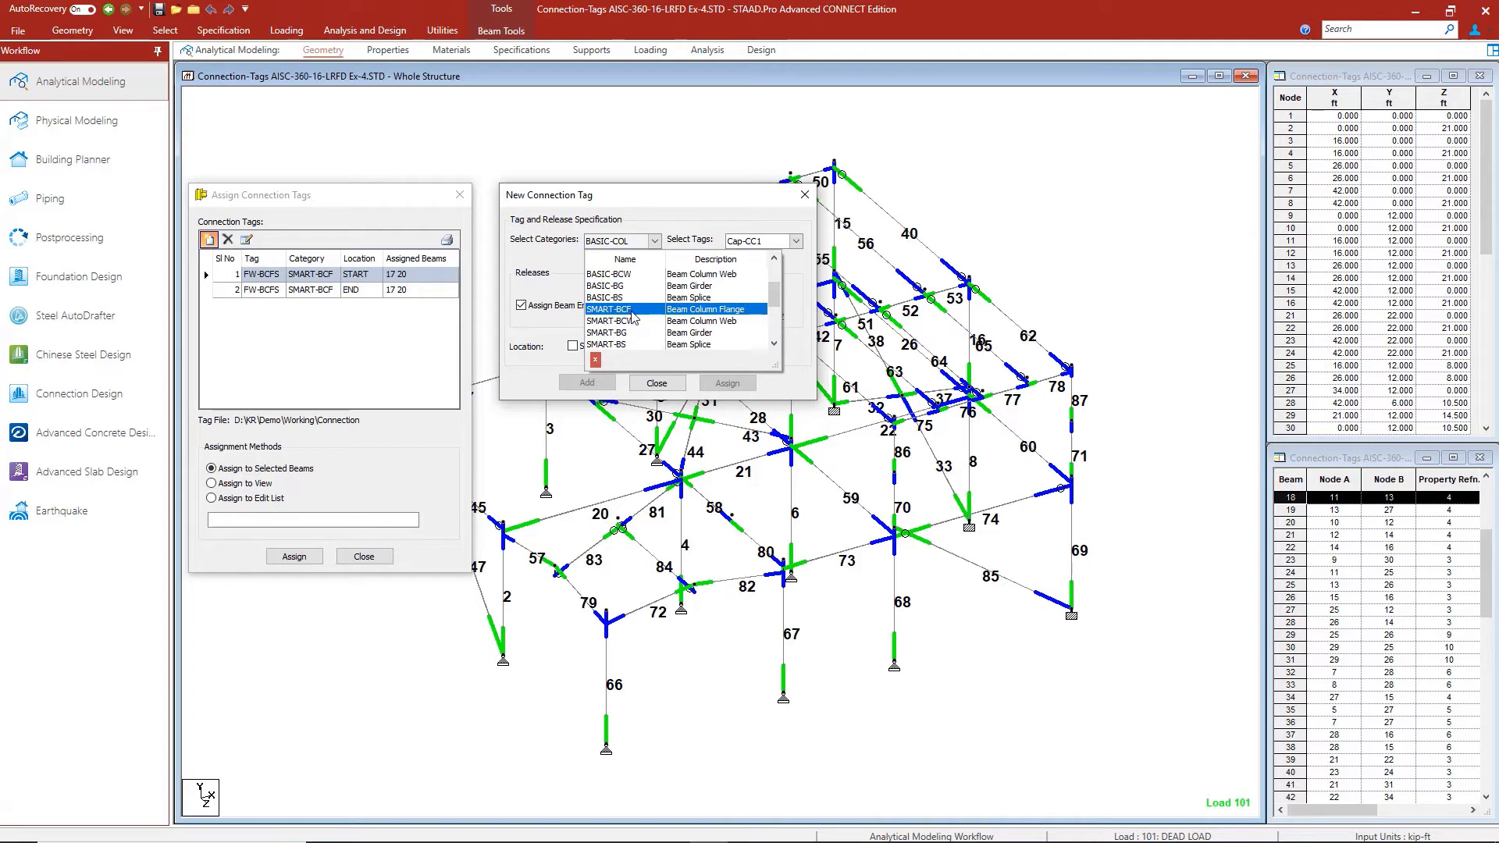
click(632, 309)
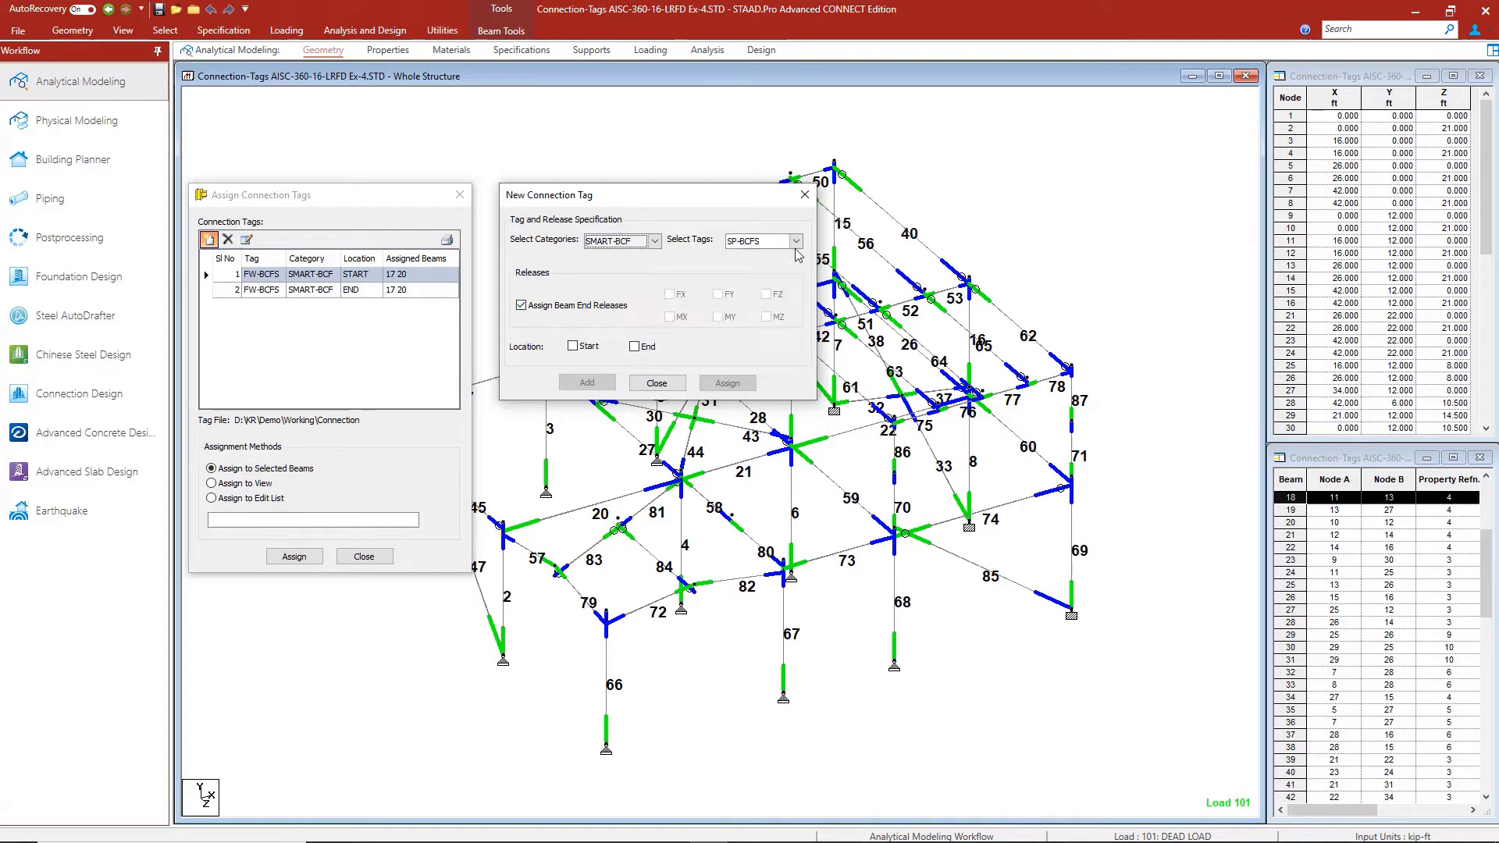
click(796, 242)
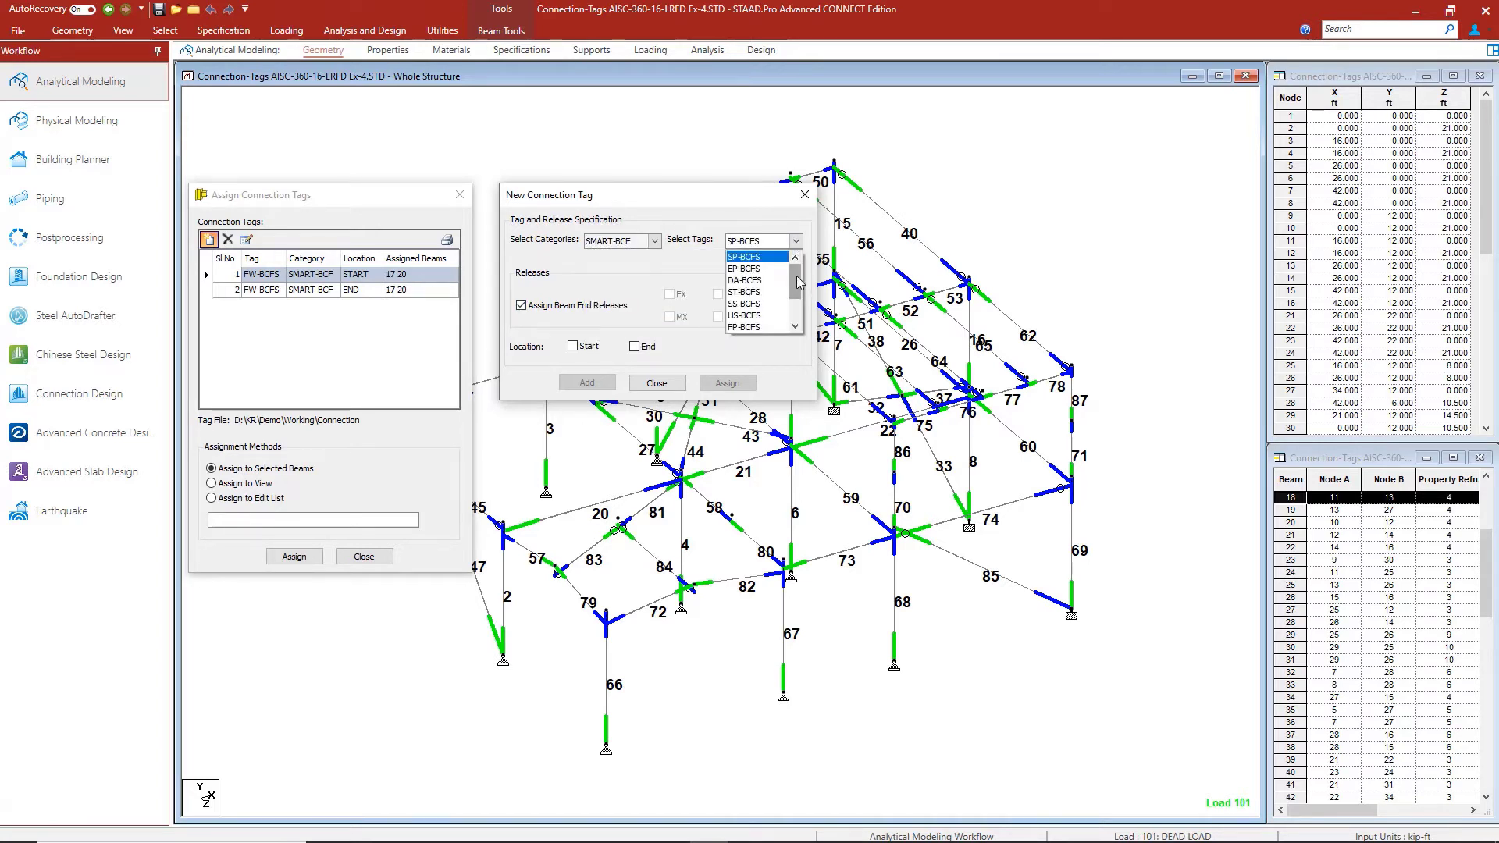
click(764, 328)
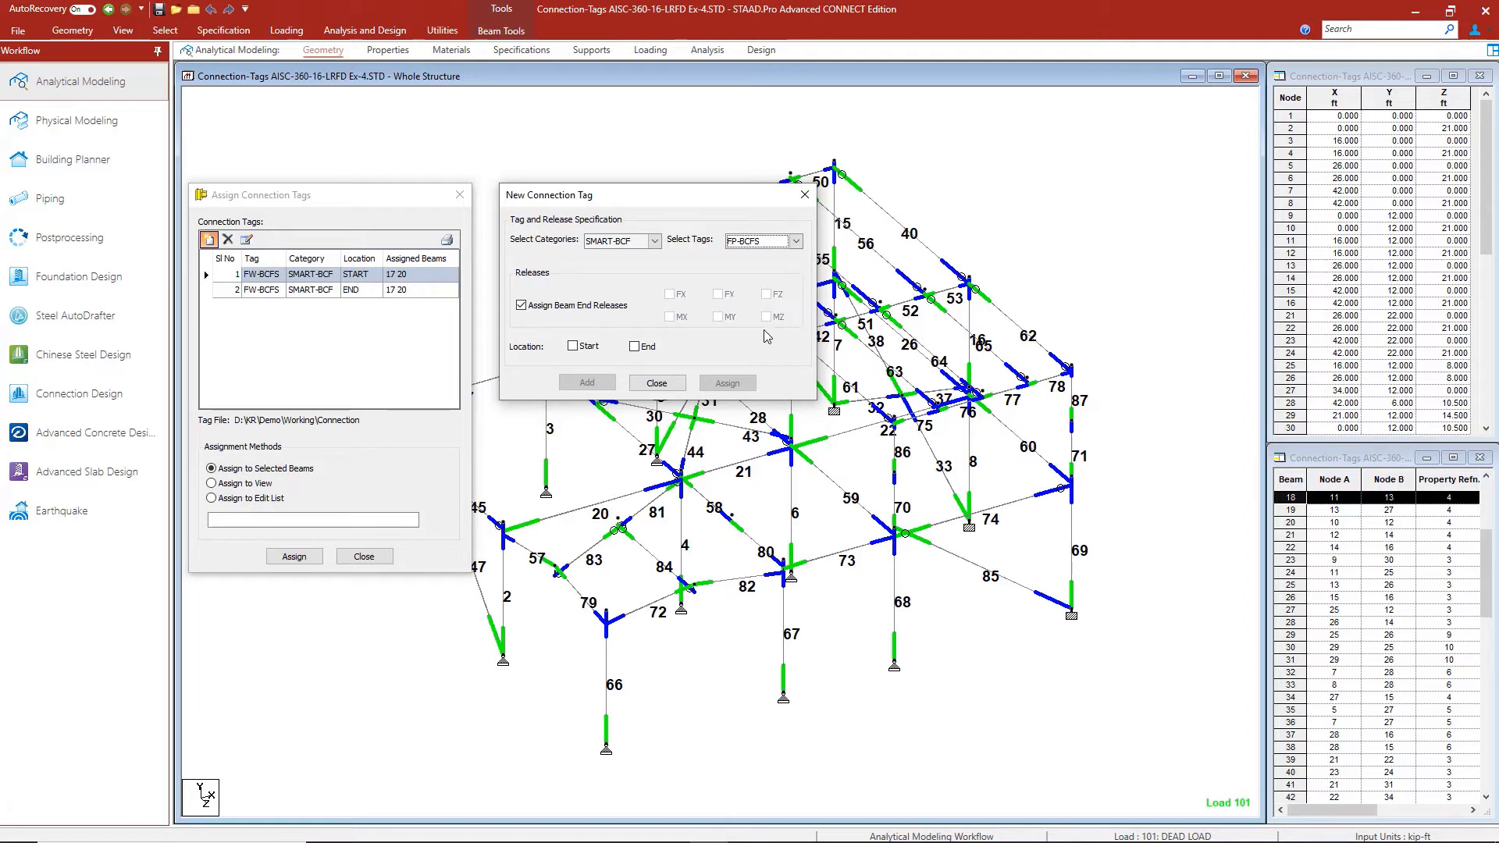
Turn off beam end releases and assign the FP-BCFS tag to both the start and end of beam 18.
click(573, 346)
click(635, 346)
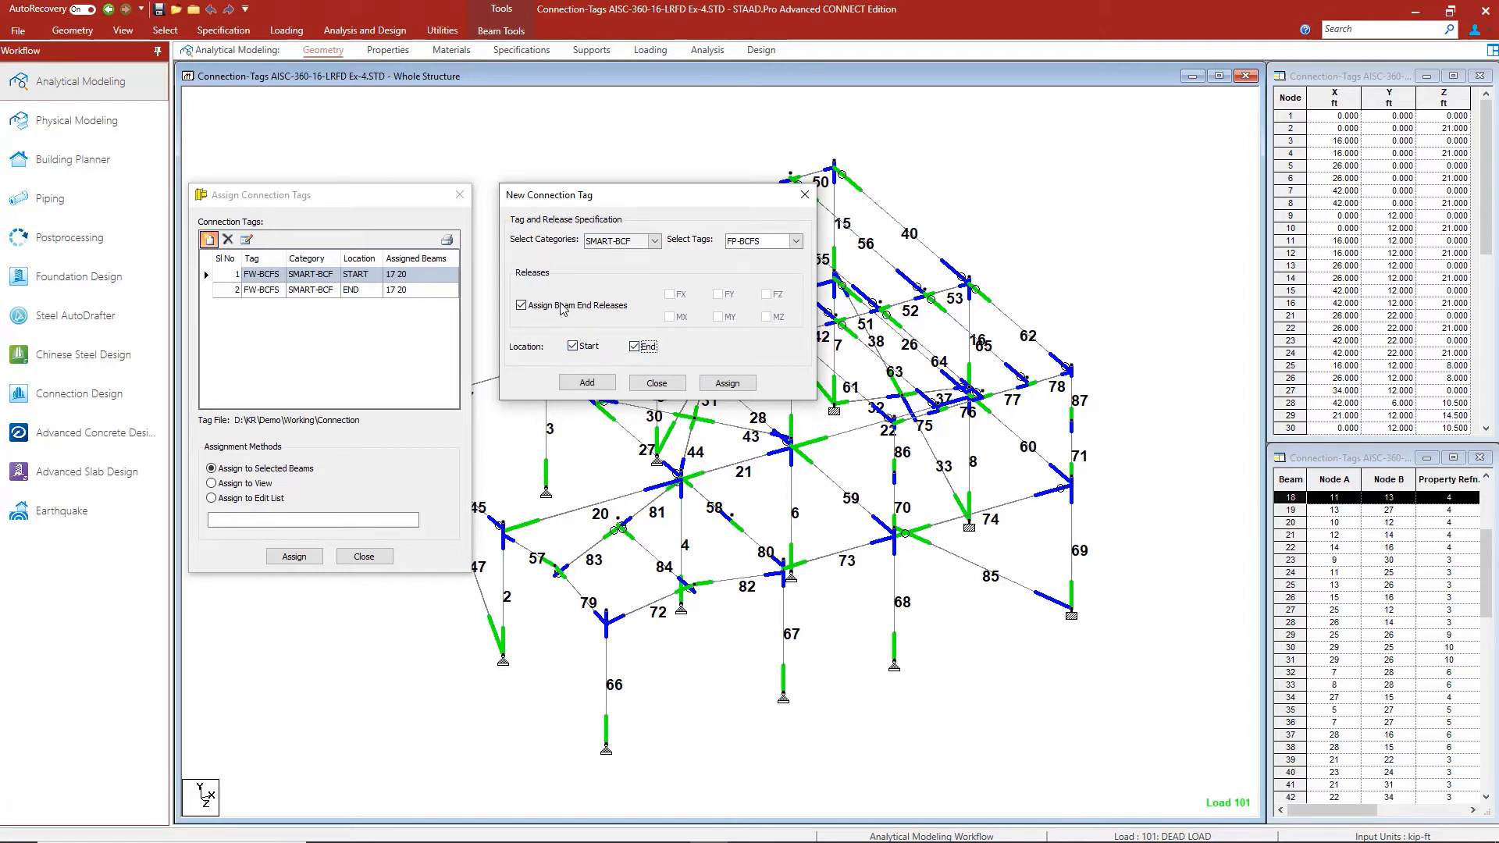
click(525, 308)
click(728, 384)
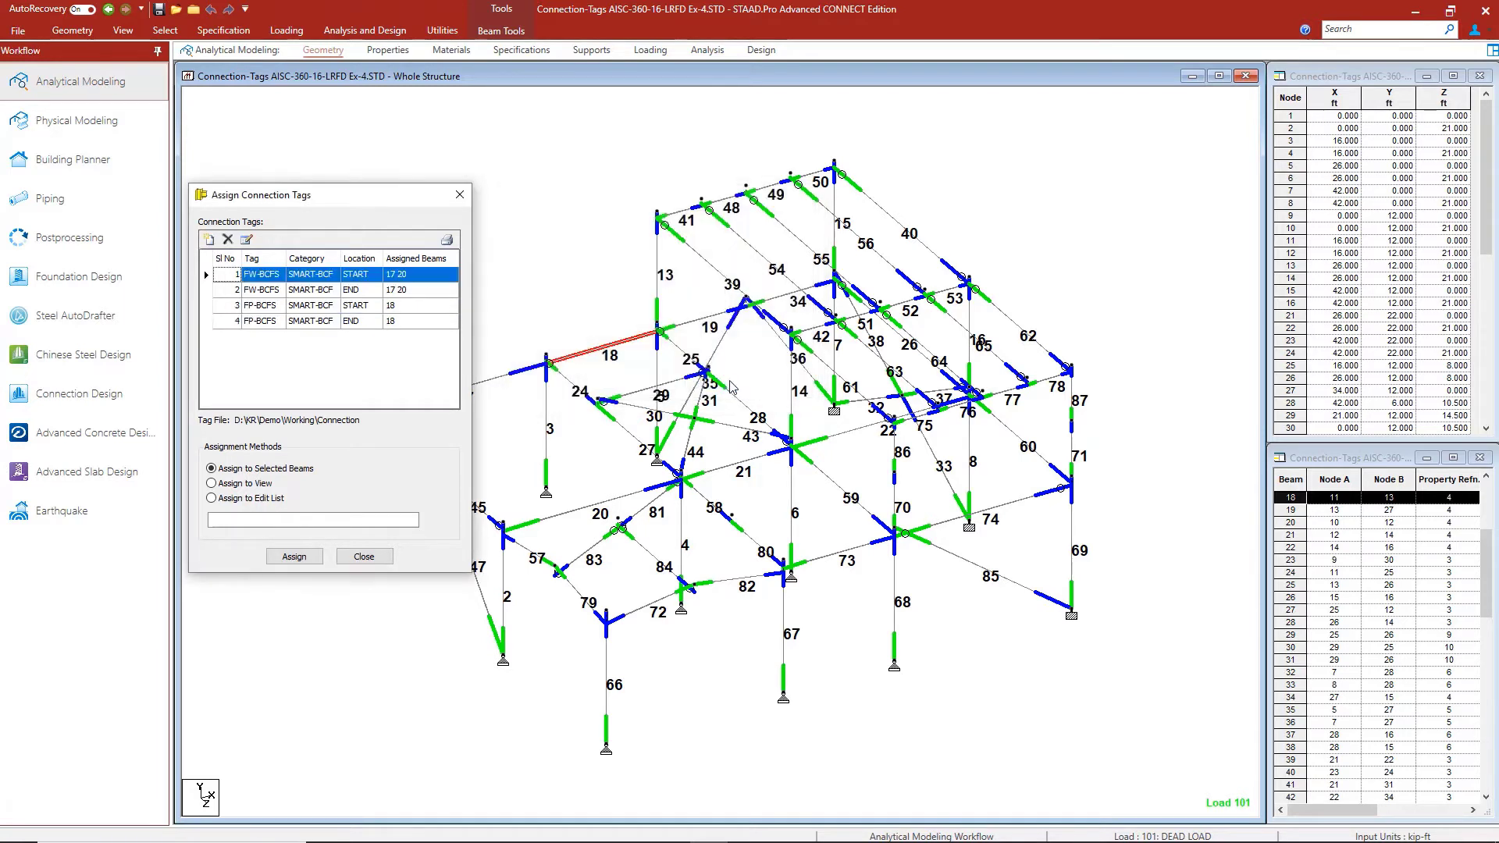
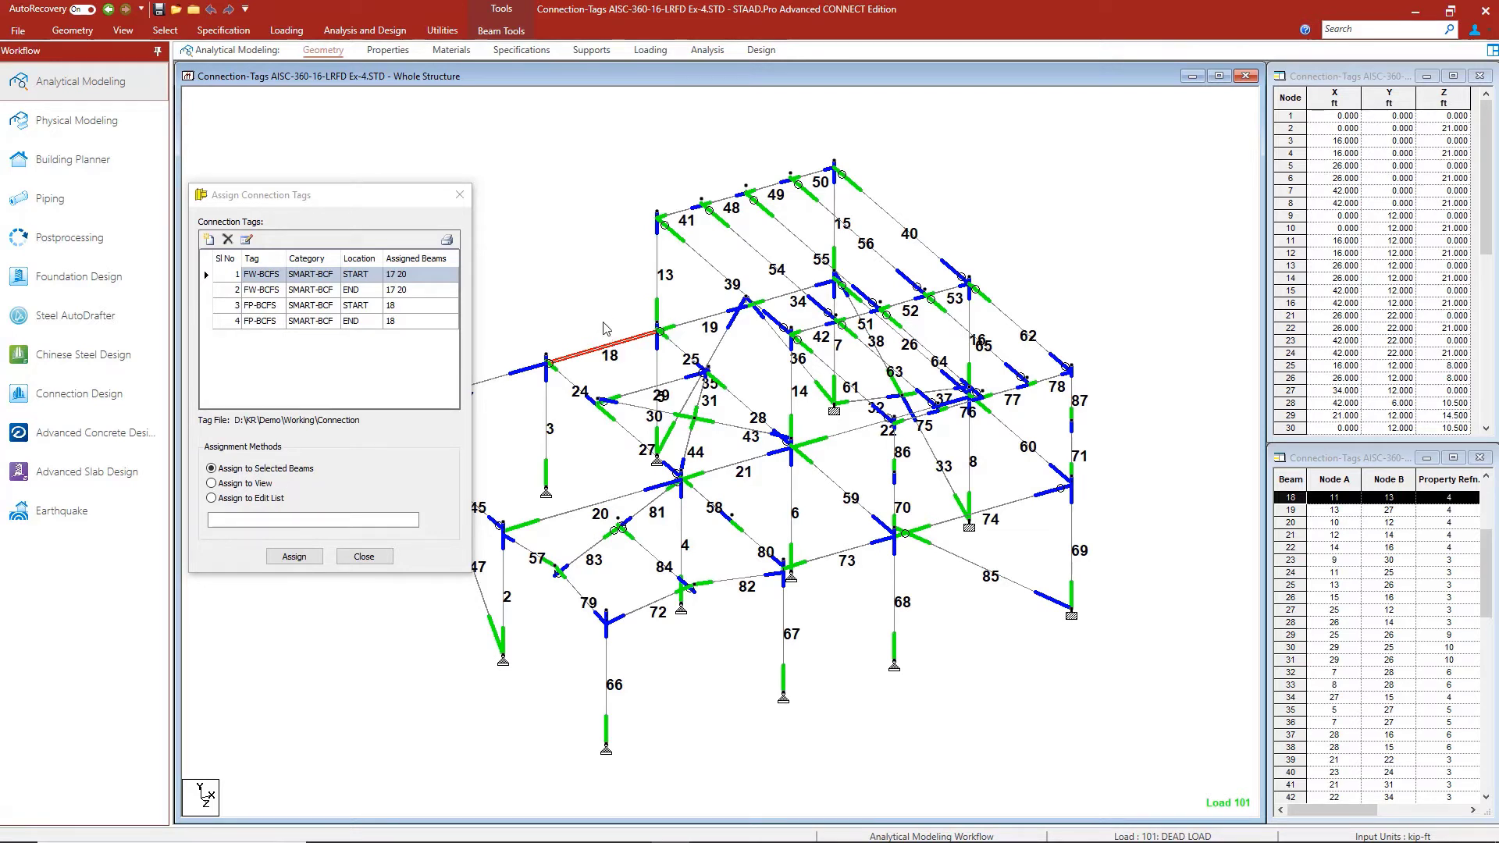
Clear the beam 18 selection, select beam 19 and start a new connection tag for it.
click(578, 375)
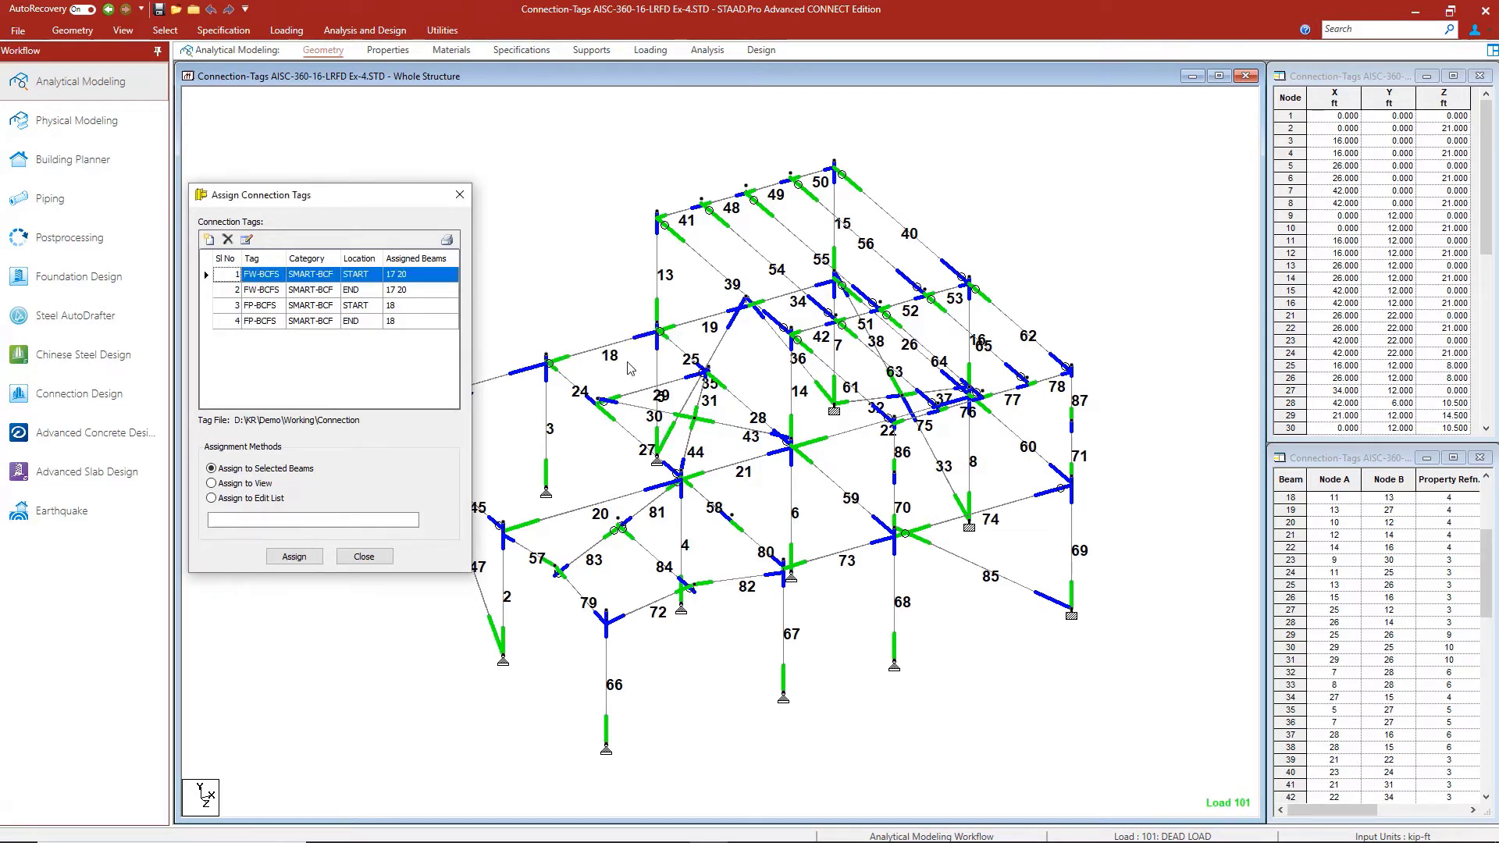
click(693, 325)
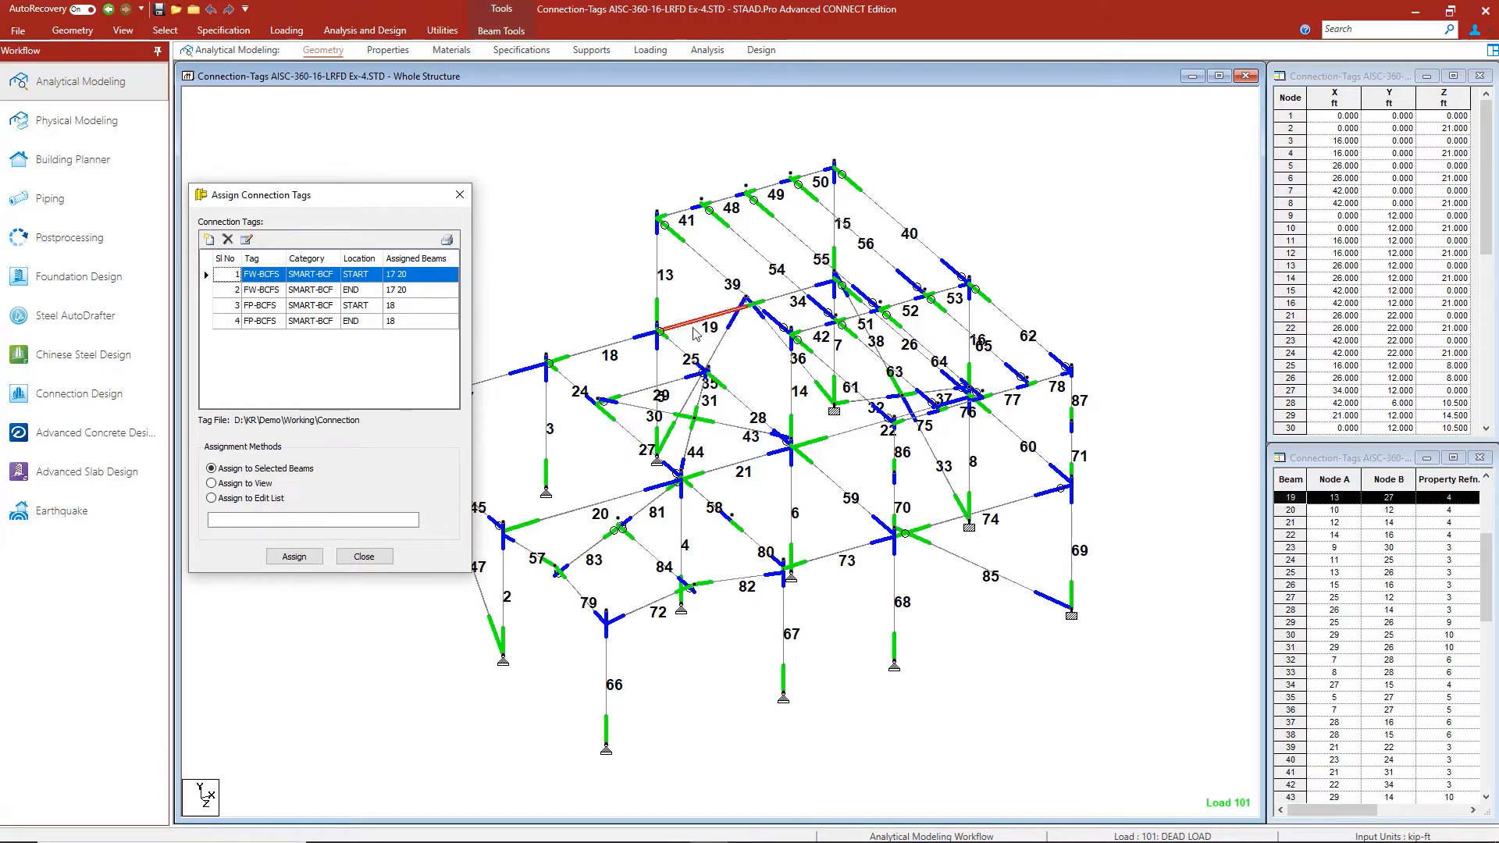
click(210, 240)
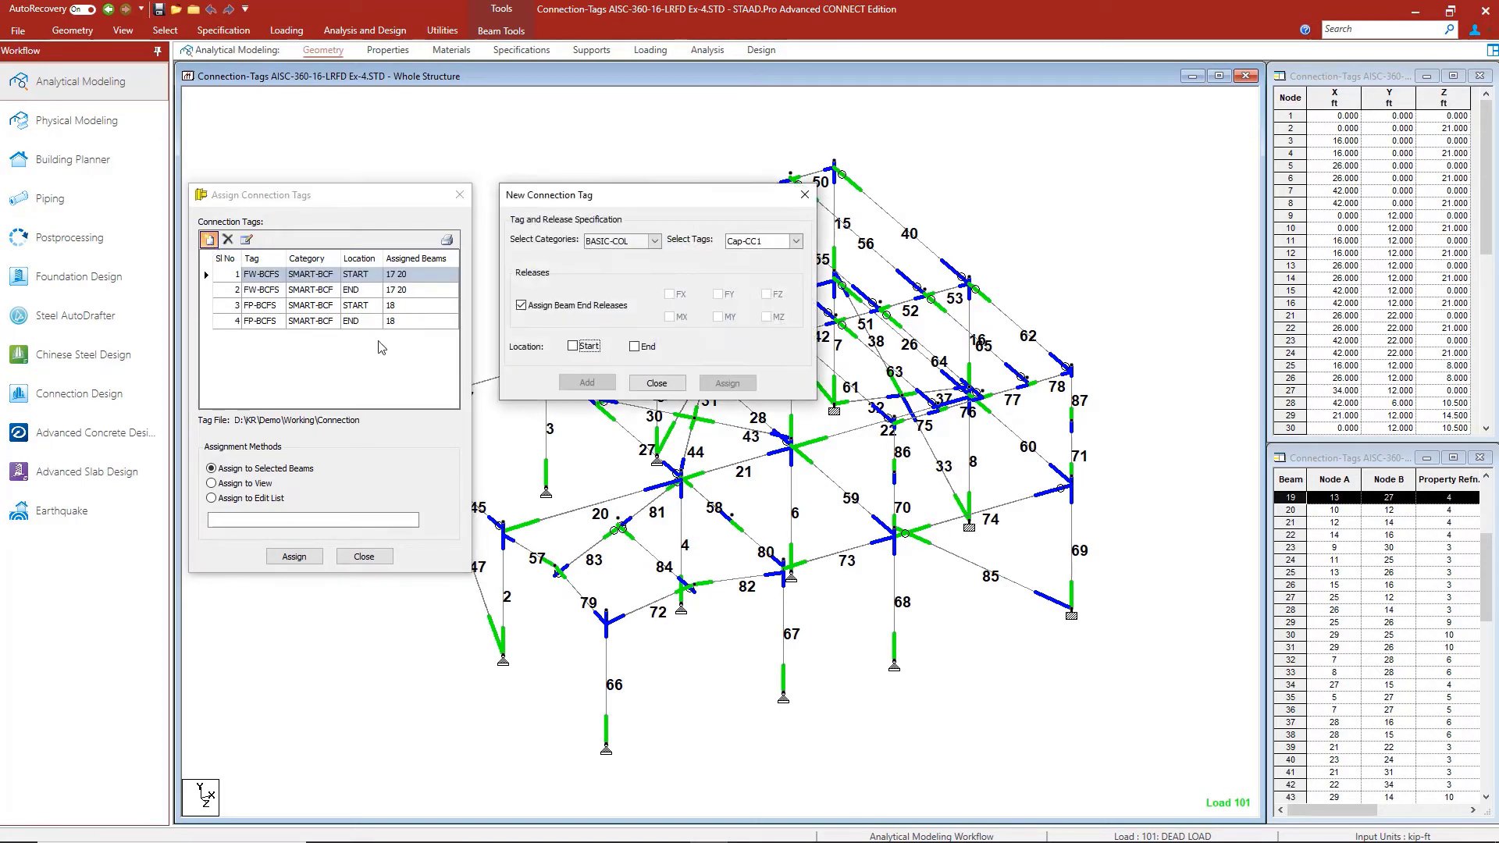
Set the new tag's category to SMART-BCF and its tag to MA-BCFS.
click(654, 241)
scroll(691, 286, down, 5)
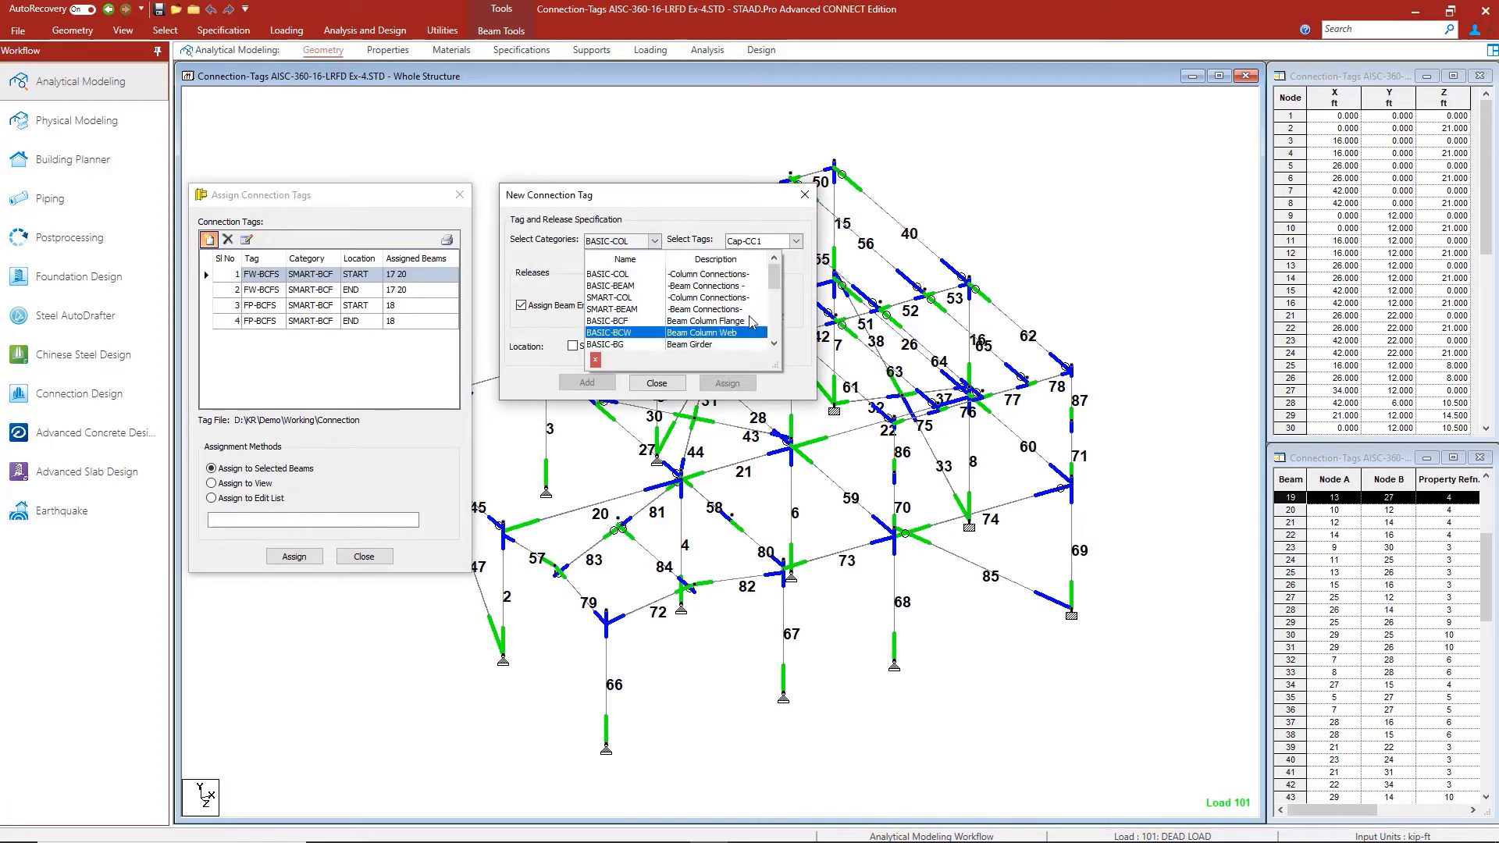
drag(776, 306, 778, 316)
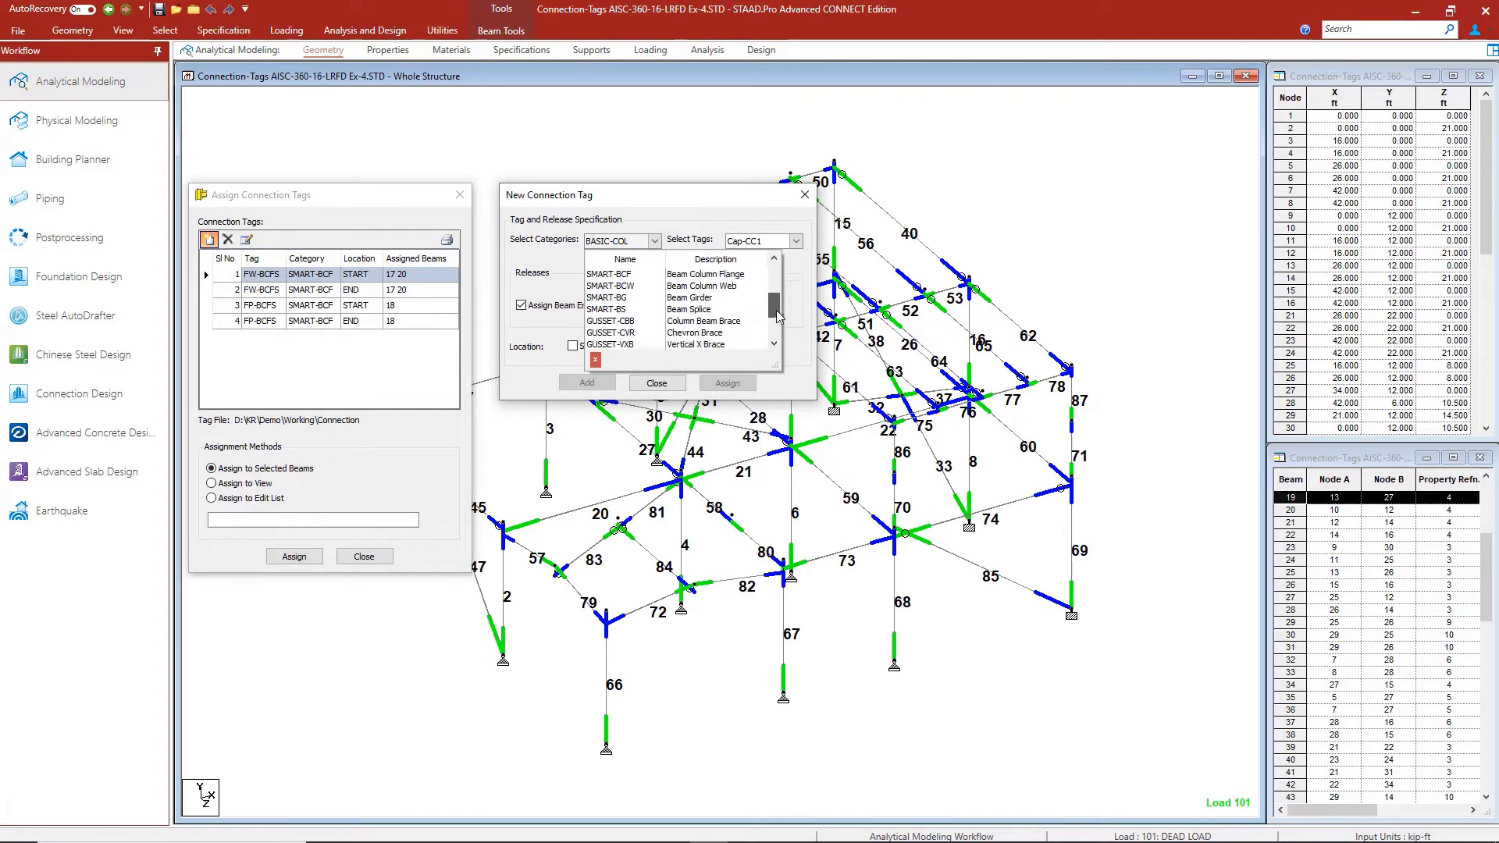
click(593, 274)
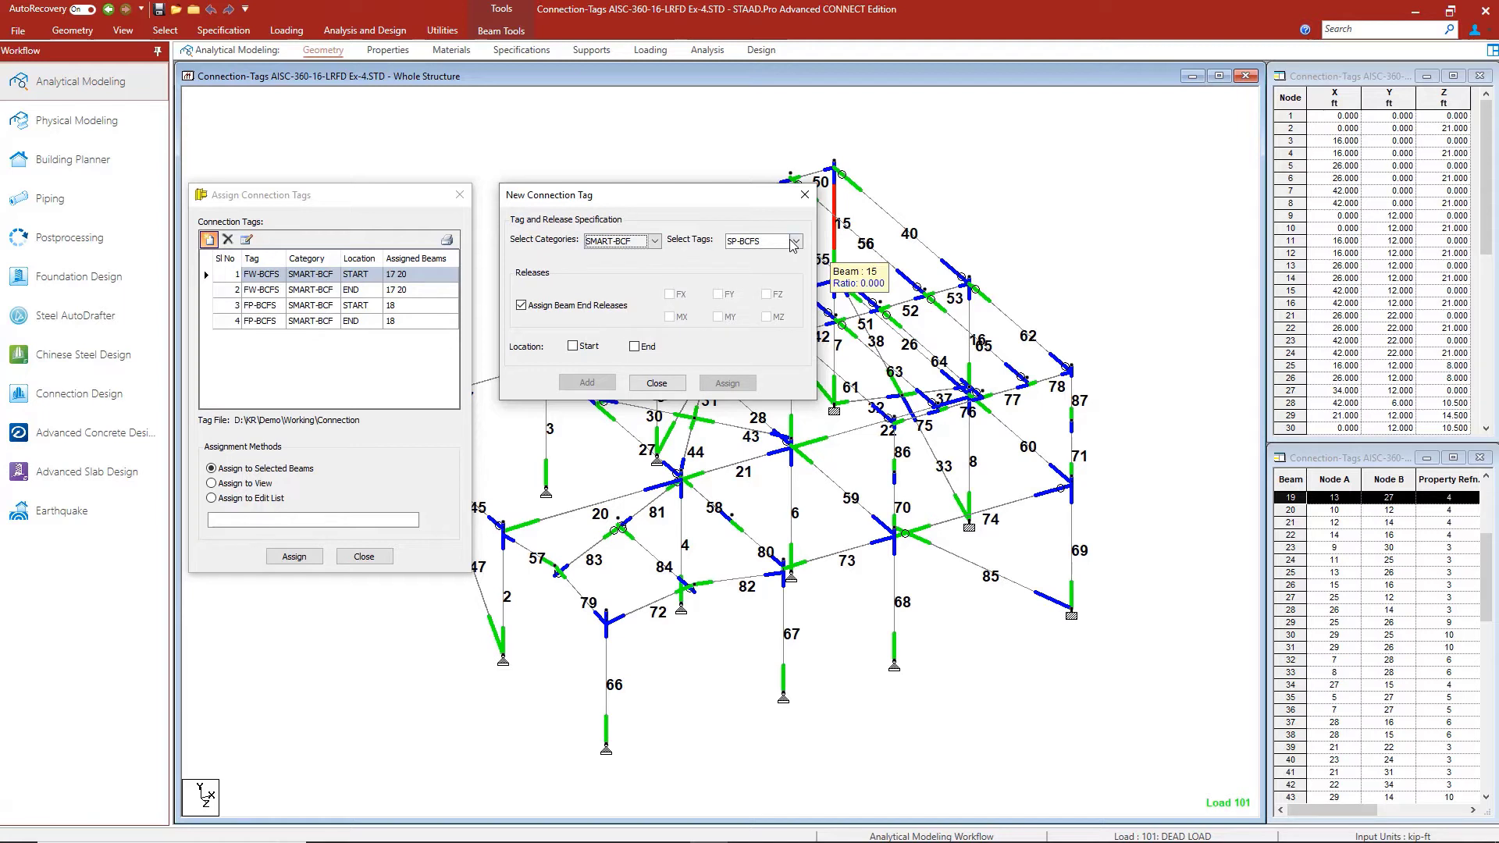
click(795, 241)
drag(801, 284, 800, 308)
click(772, 313)
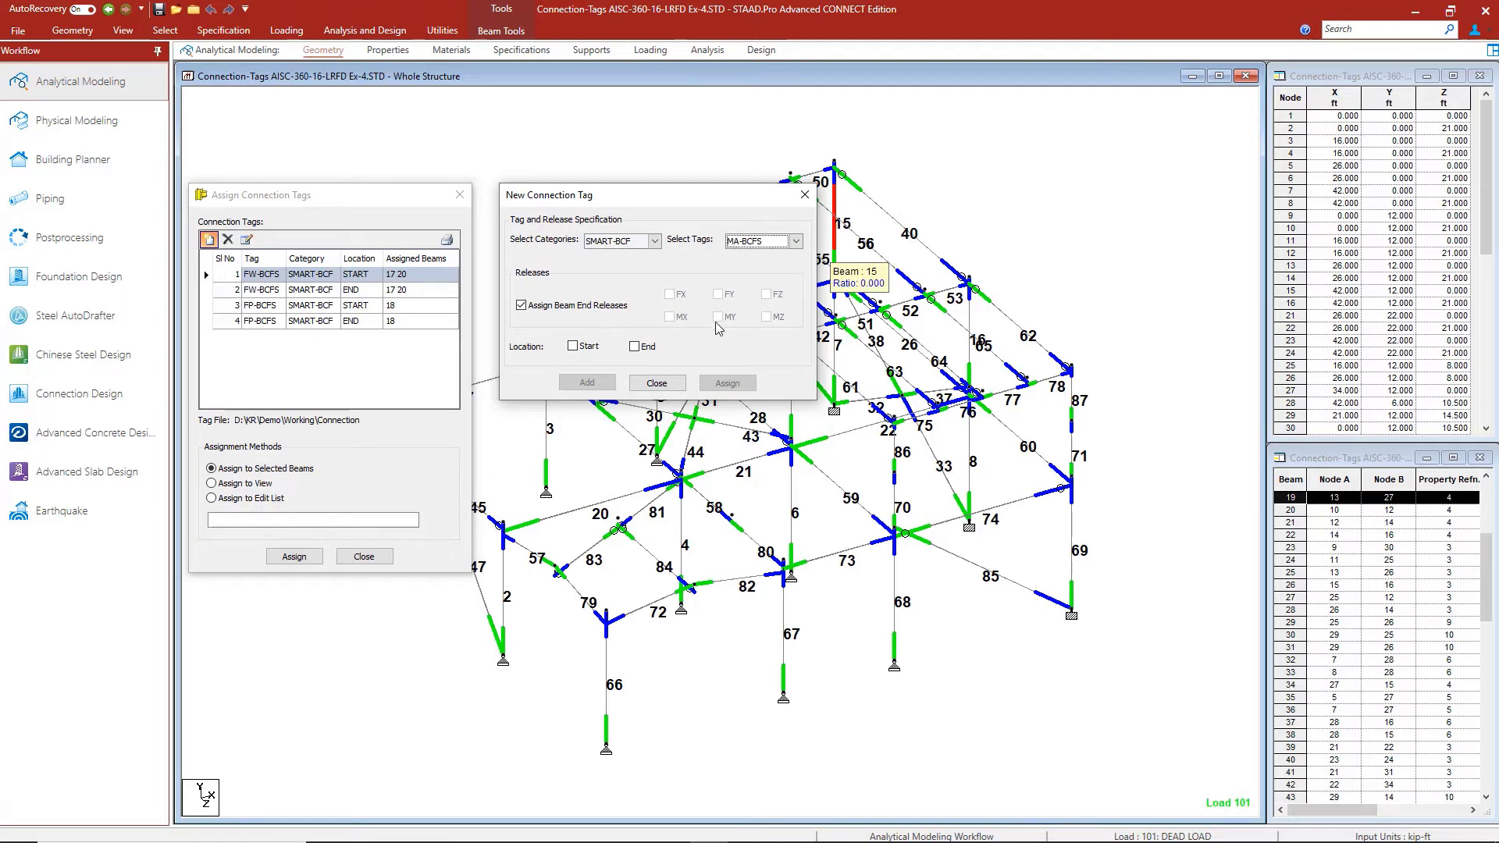
Turn off beam end releases and assign the MA-BCFS tag to the start of beam 19 only.
click(572, 346)
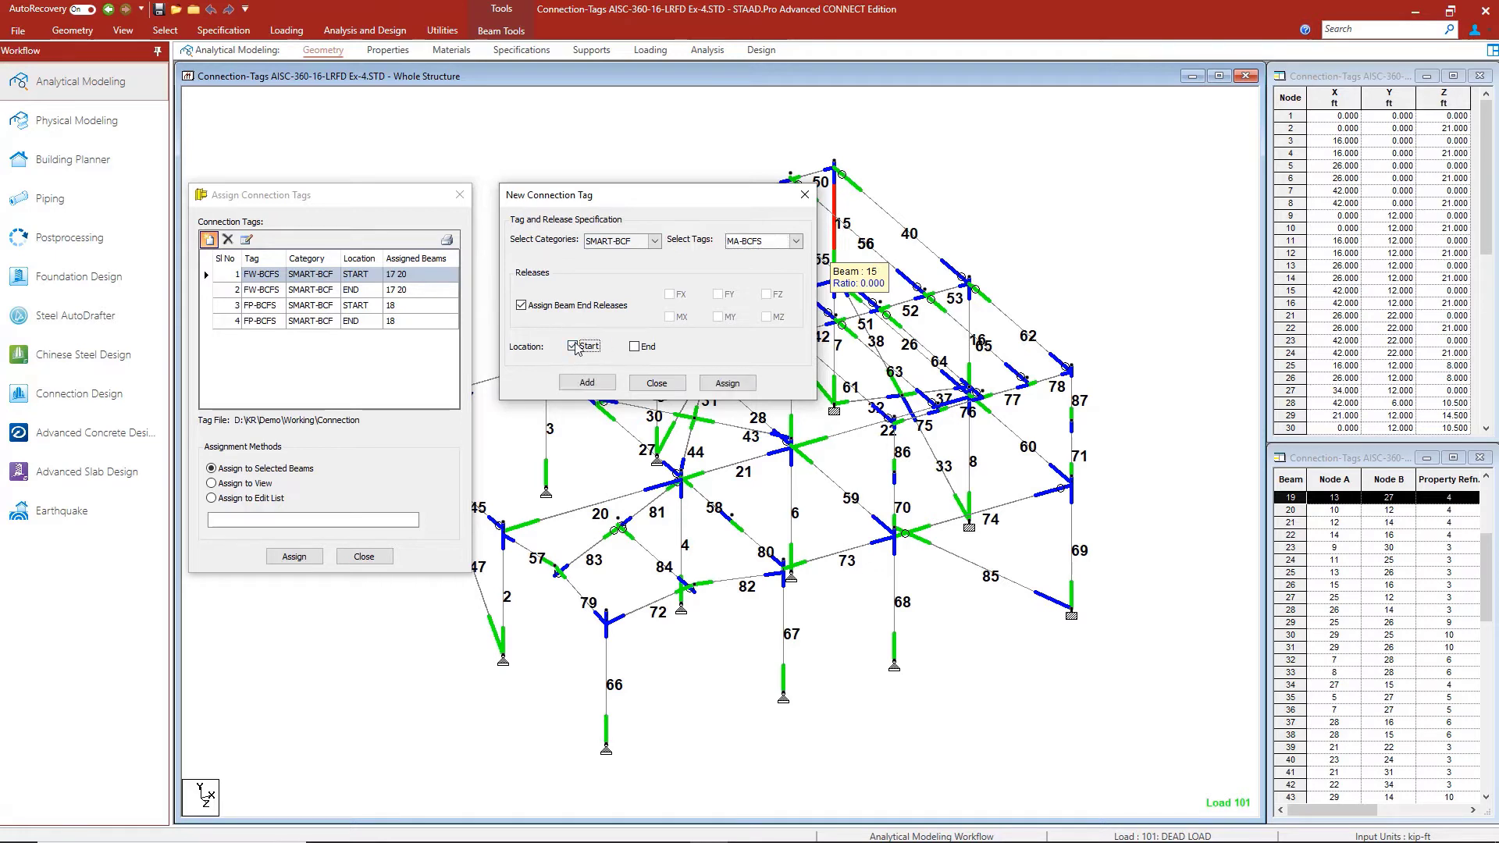
click(520, 306)
click(735, 386)
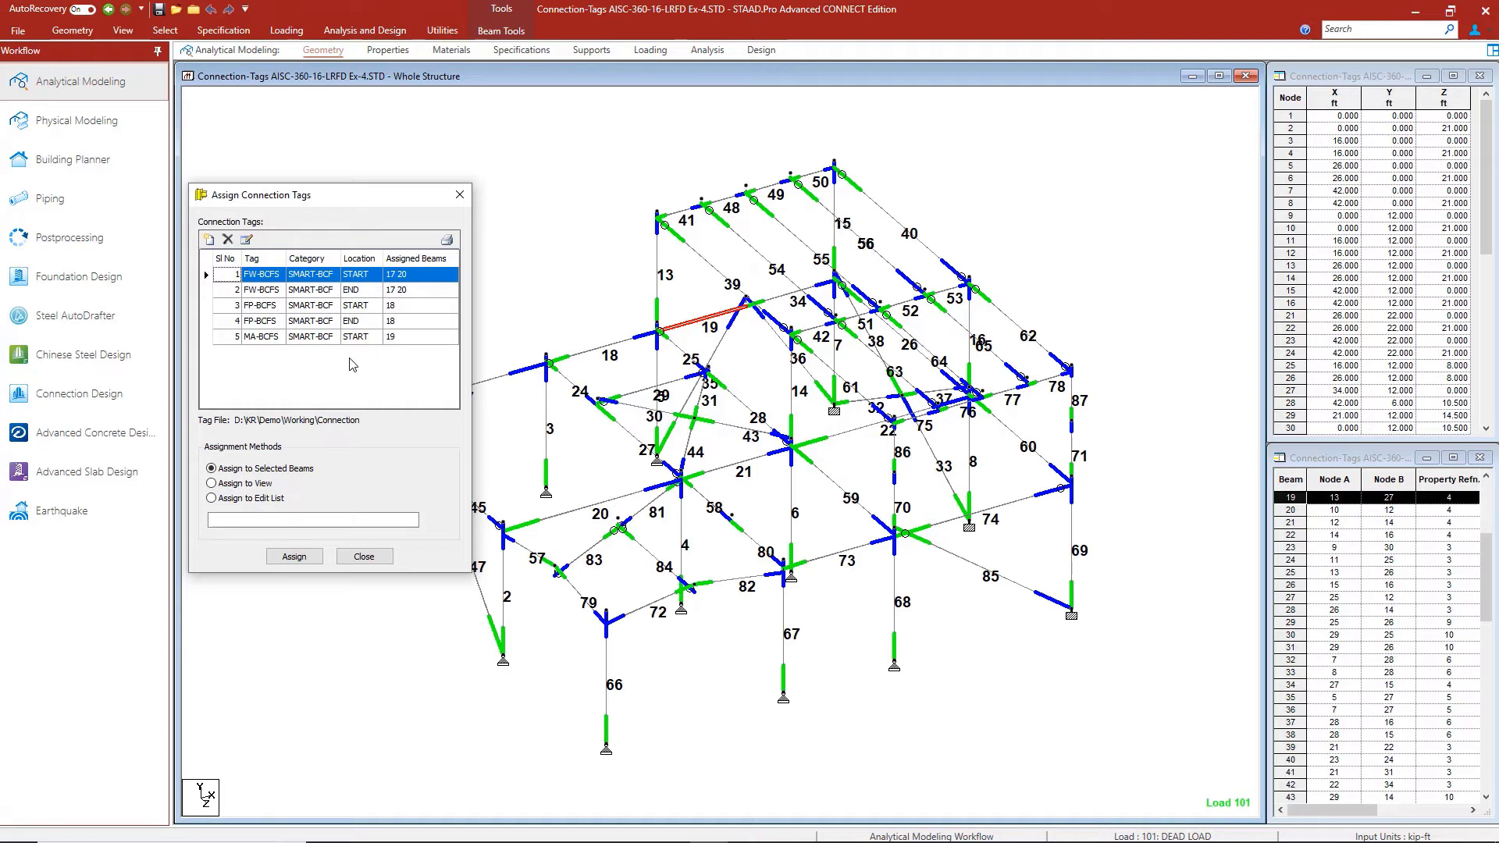
Replace the beam 19 selection with beam 22 and start a new connection tag for it.
click(690, 297)
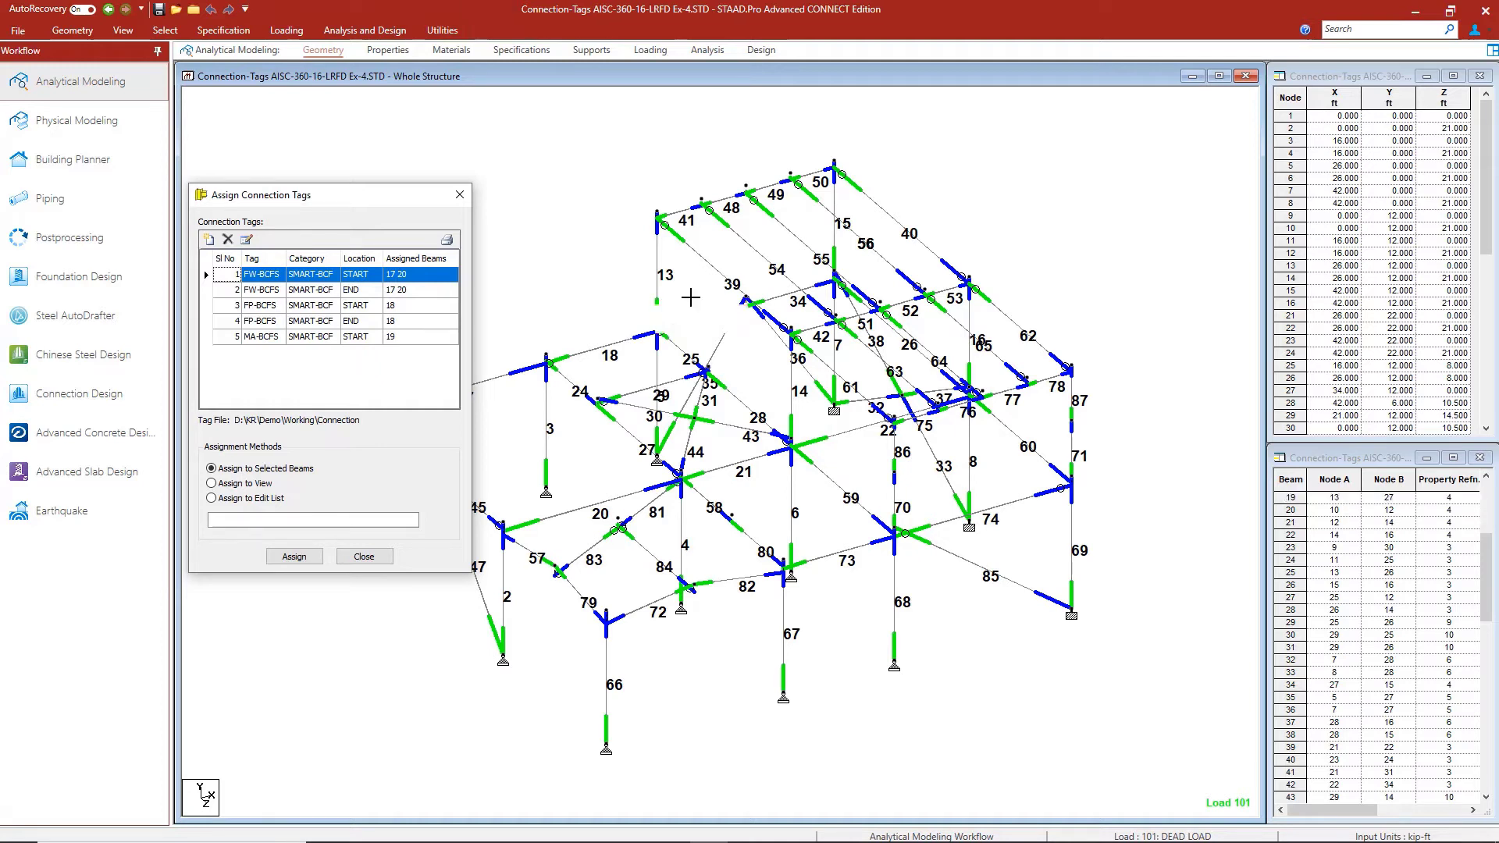
click(837, 442)
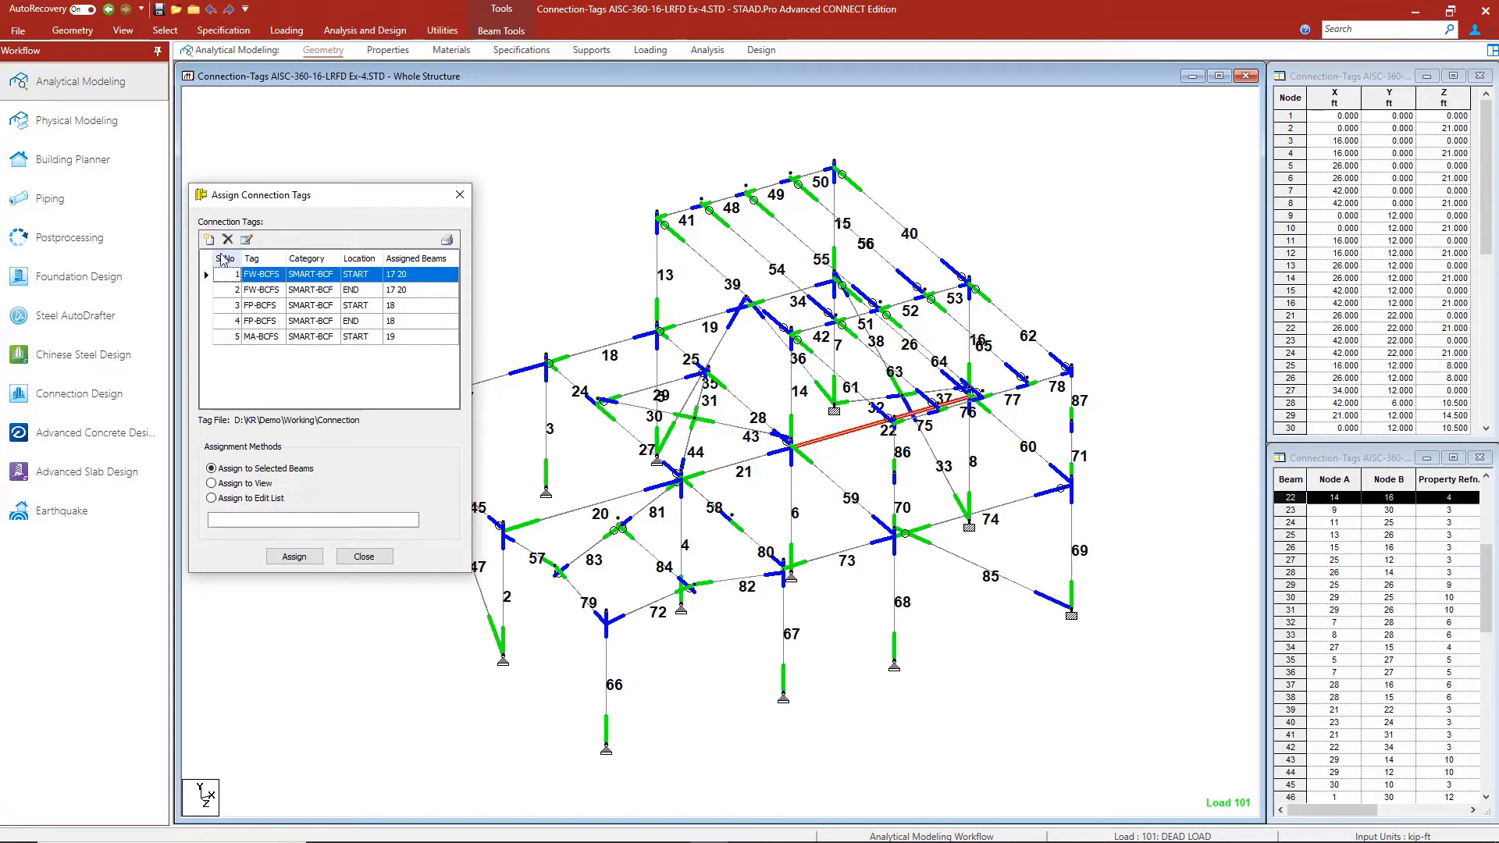
click(208, 239)
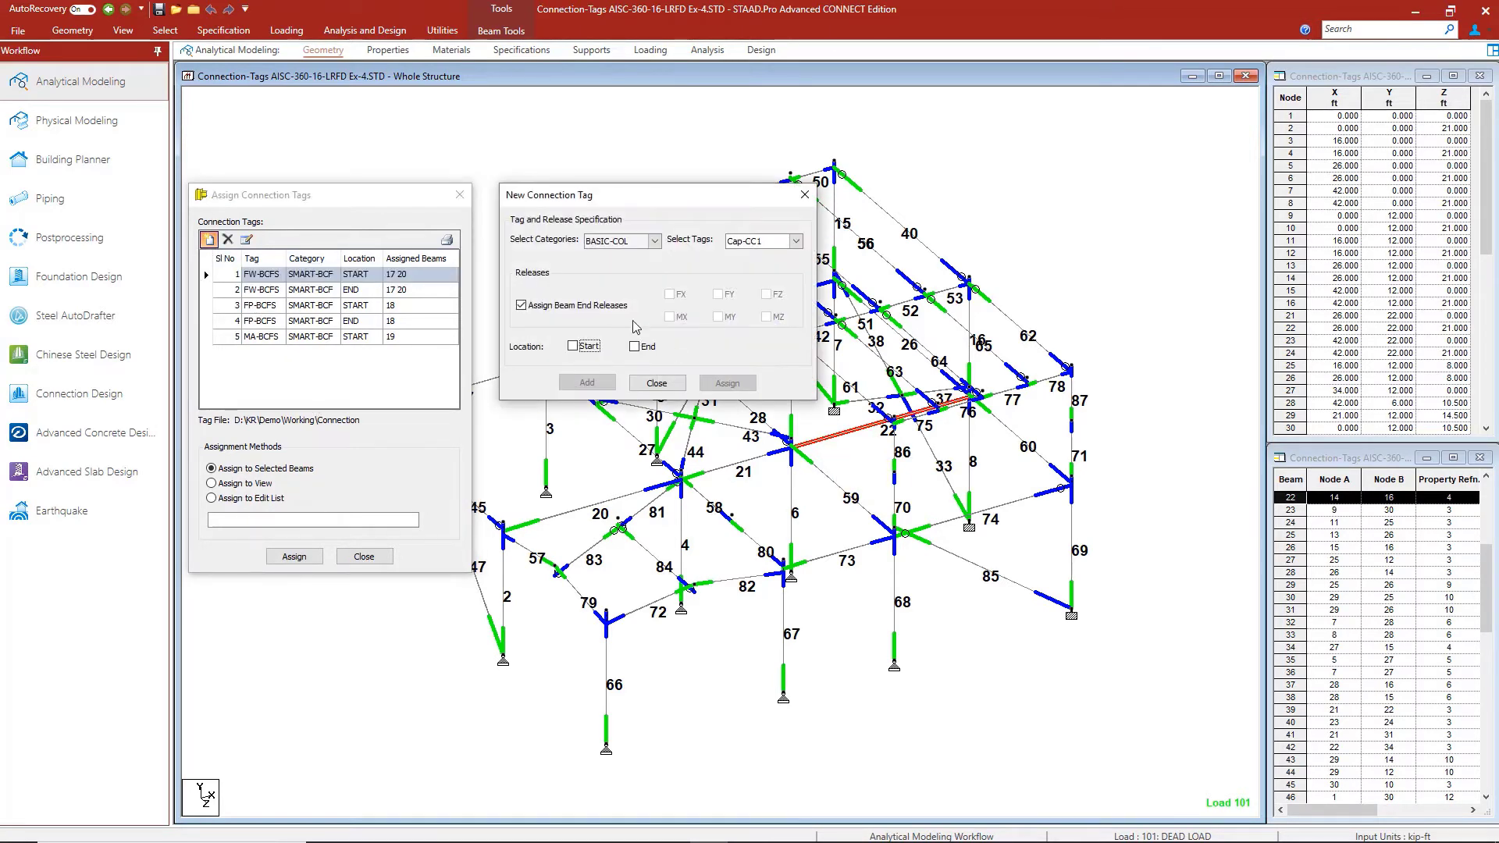
Choose the SMART-BCF category and the ME-BCFS tag for the beam 22 connection.
click(655, 241)
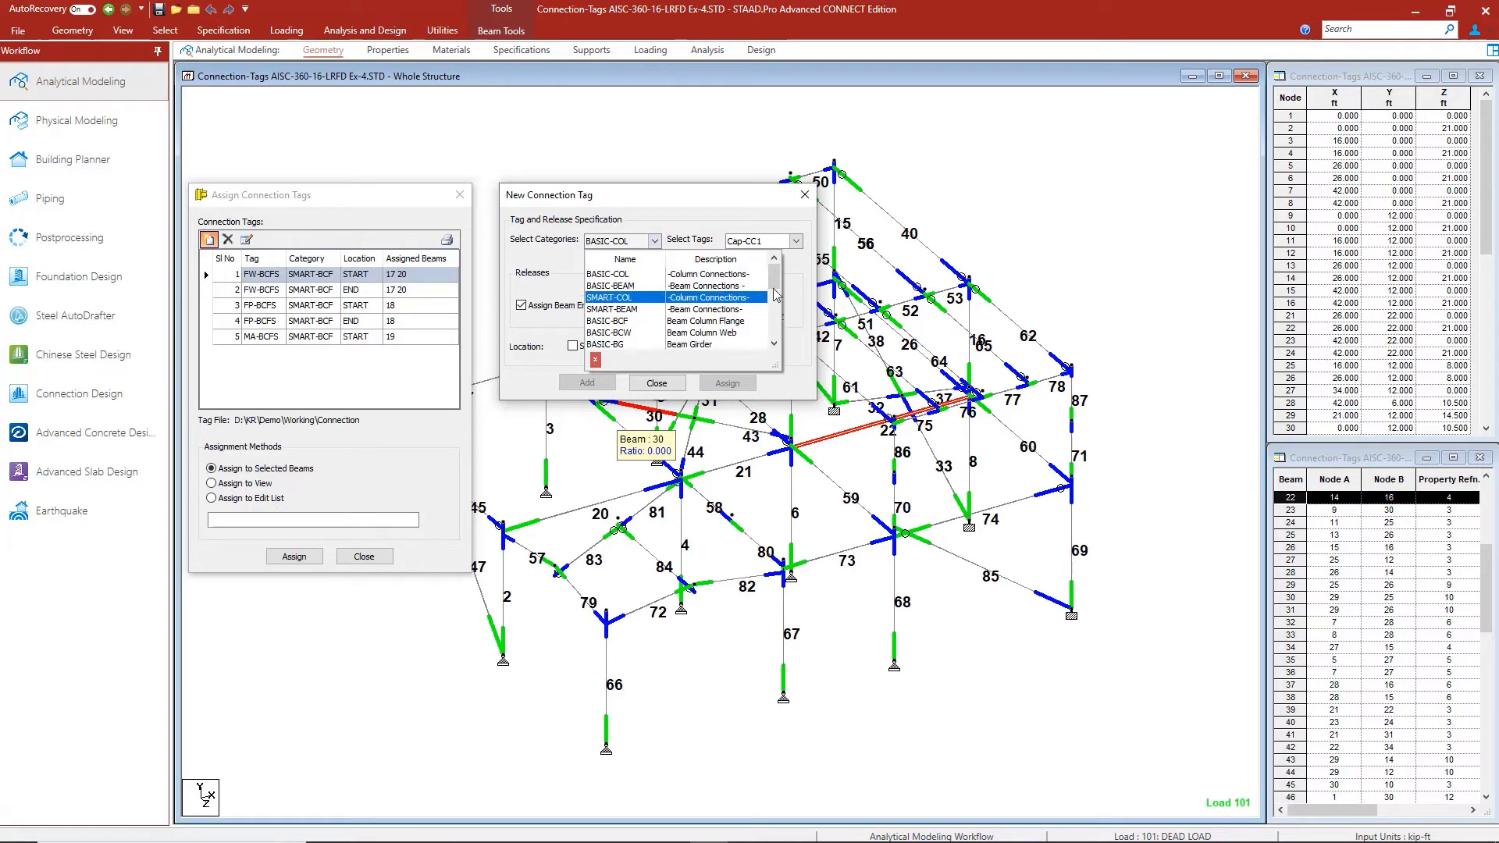
drag(779, 281, 775, 311)
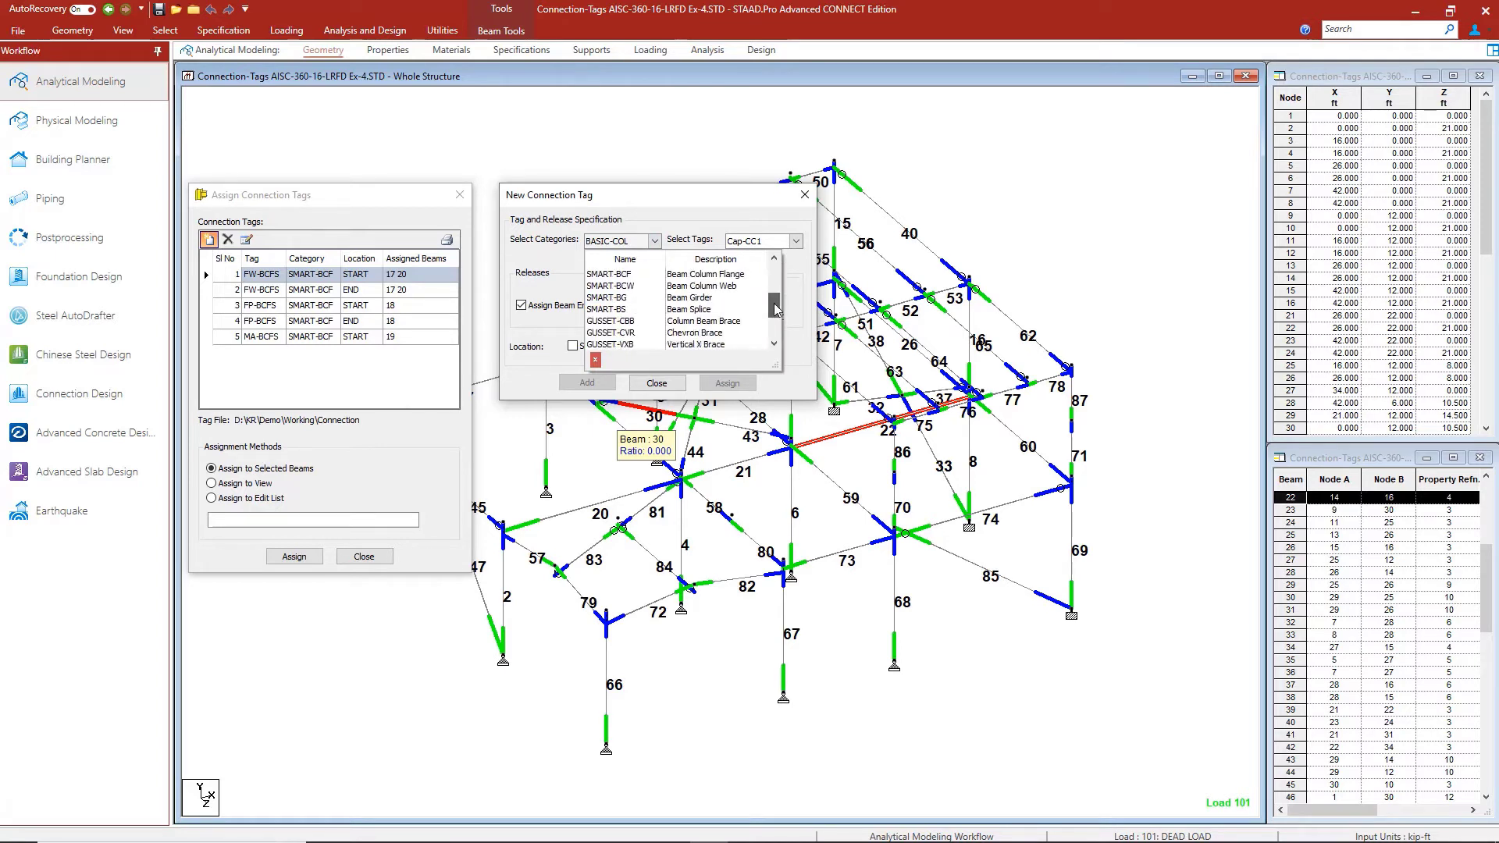
click(638, 275)
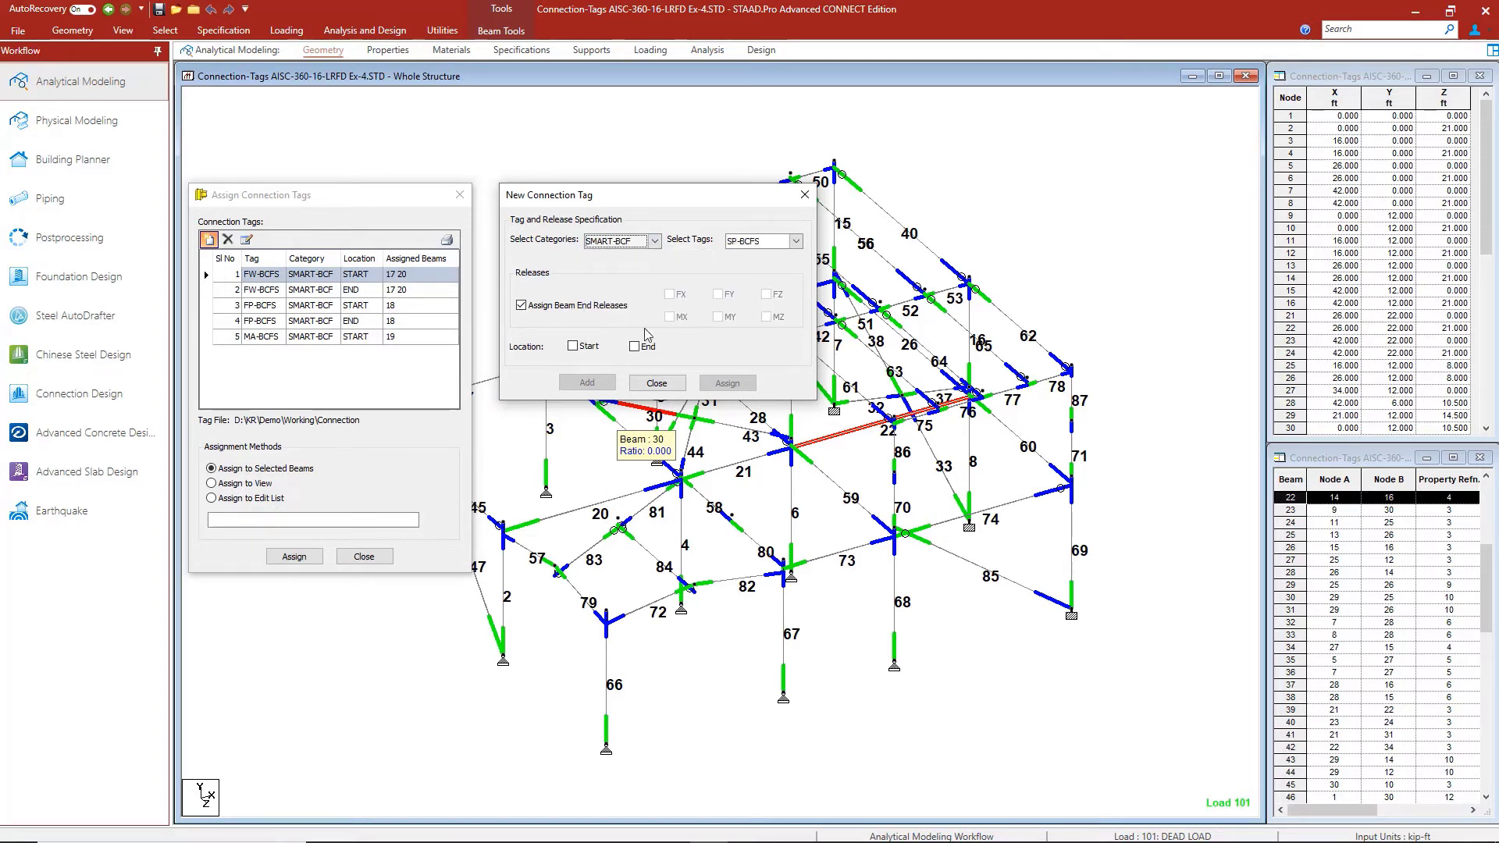
click(796, 241)
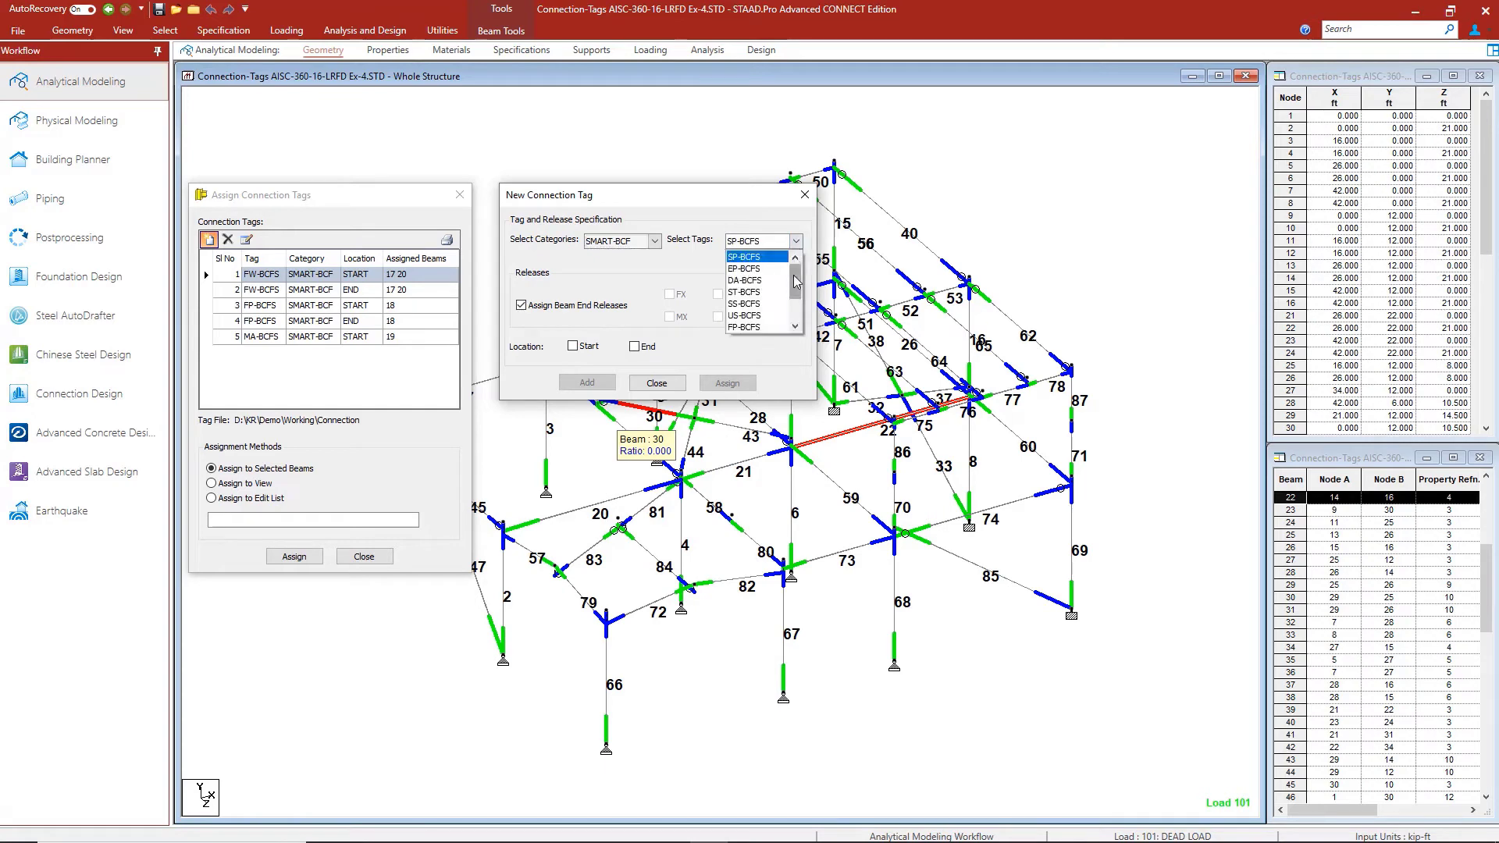
drag(796, 281, 796, 305)
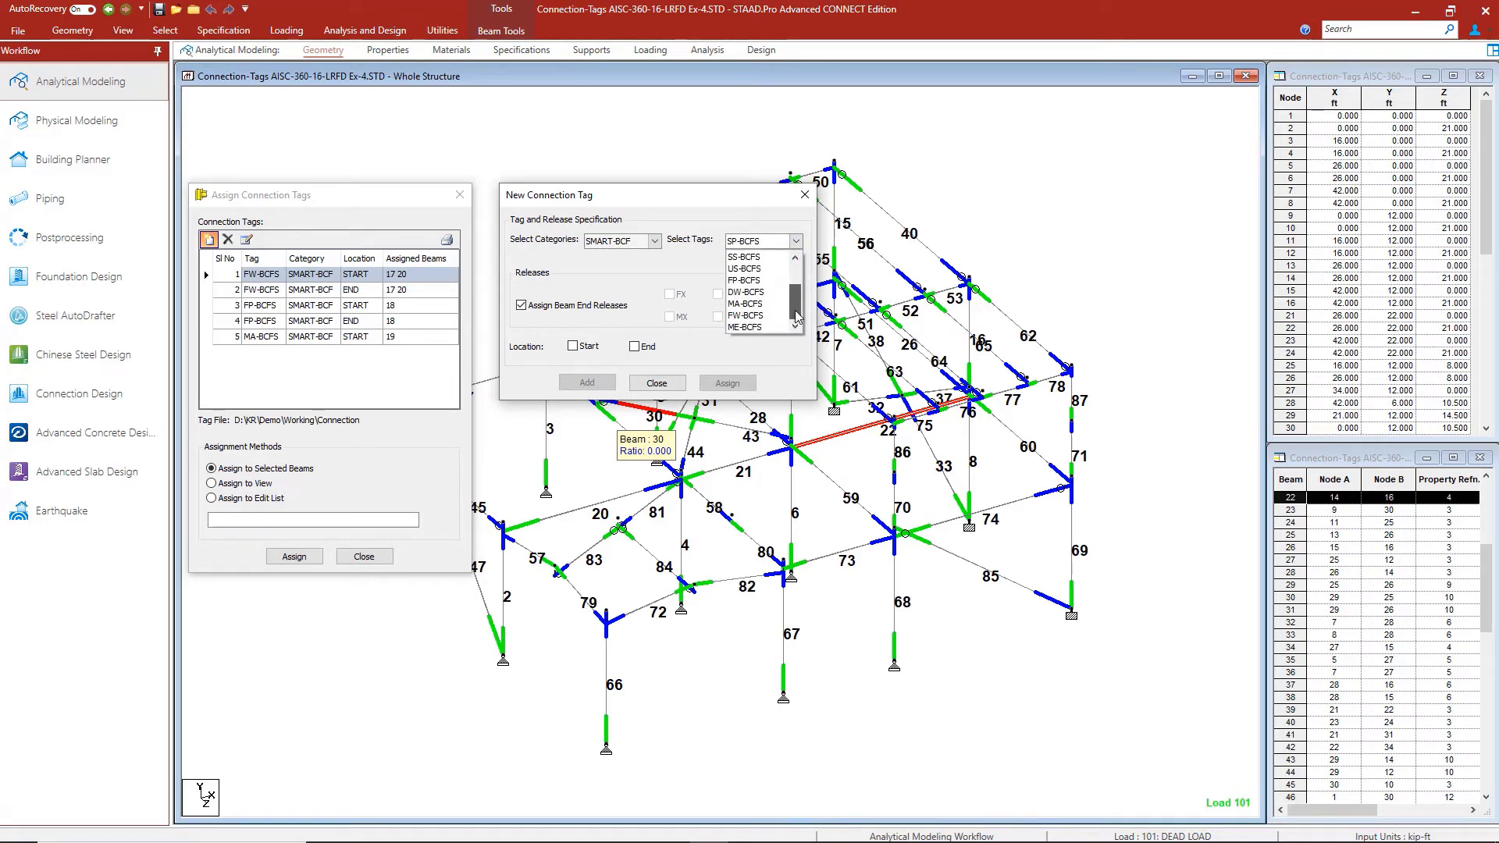
click(754, 328)
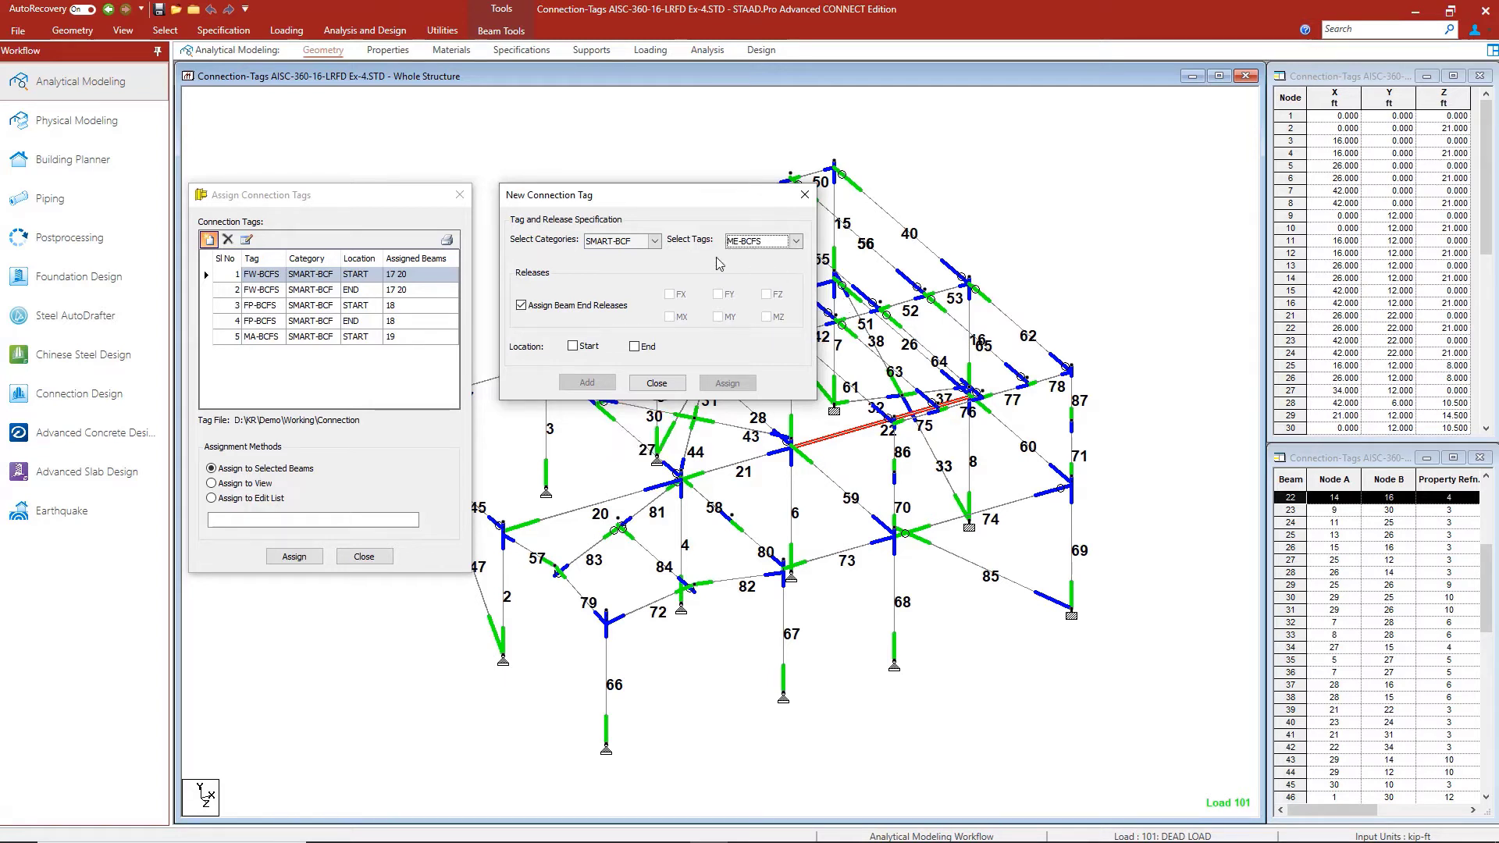
Assign the ME-BCFS tag to the start and end of beam 22 without beam end releases, and close the connection tag assignment.
click(521, 306)
click(573, 348)
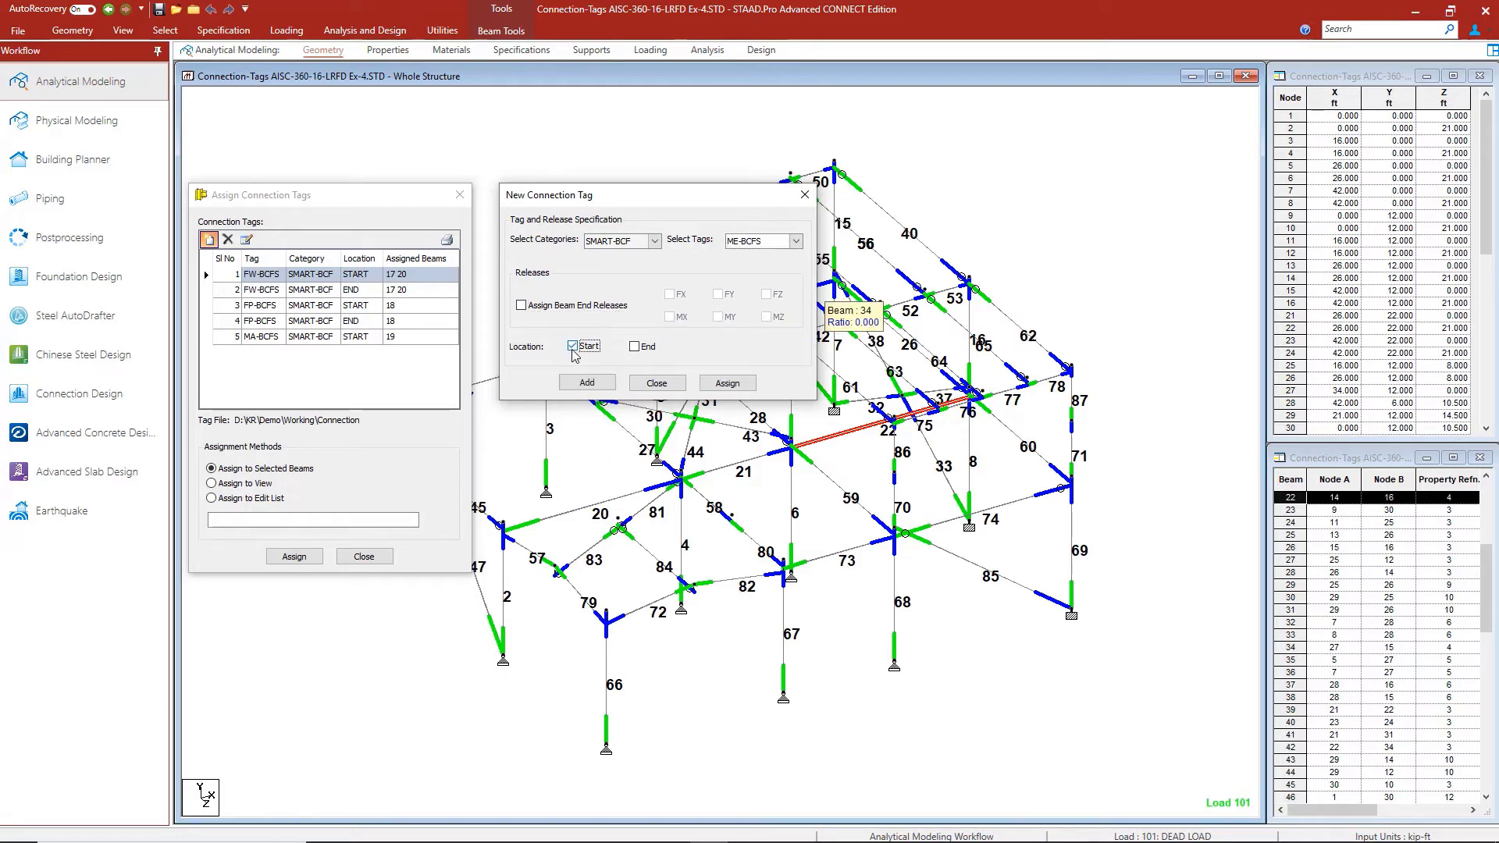
click(635, 348)
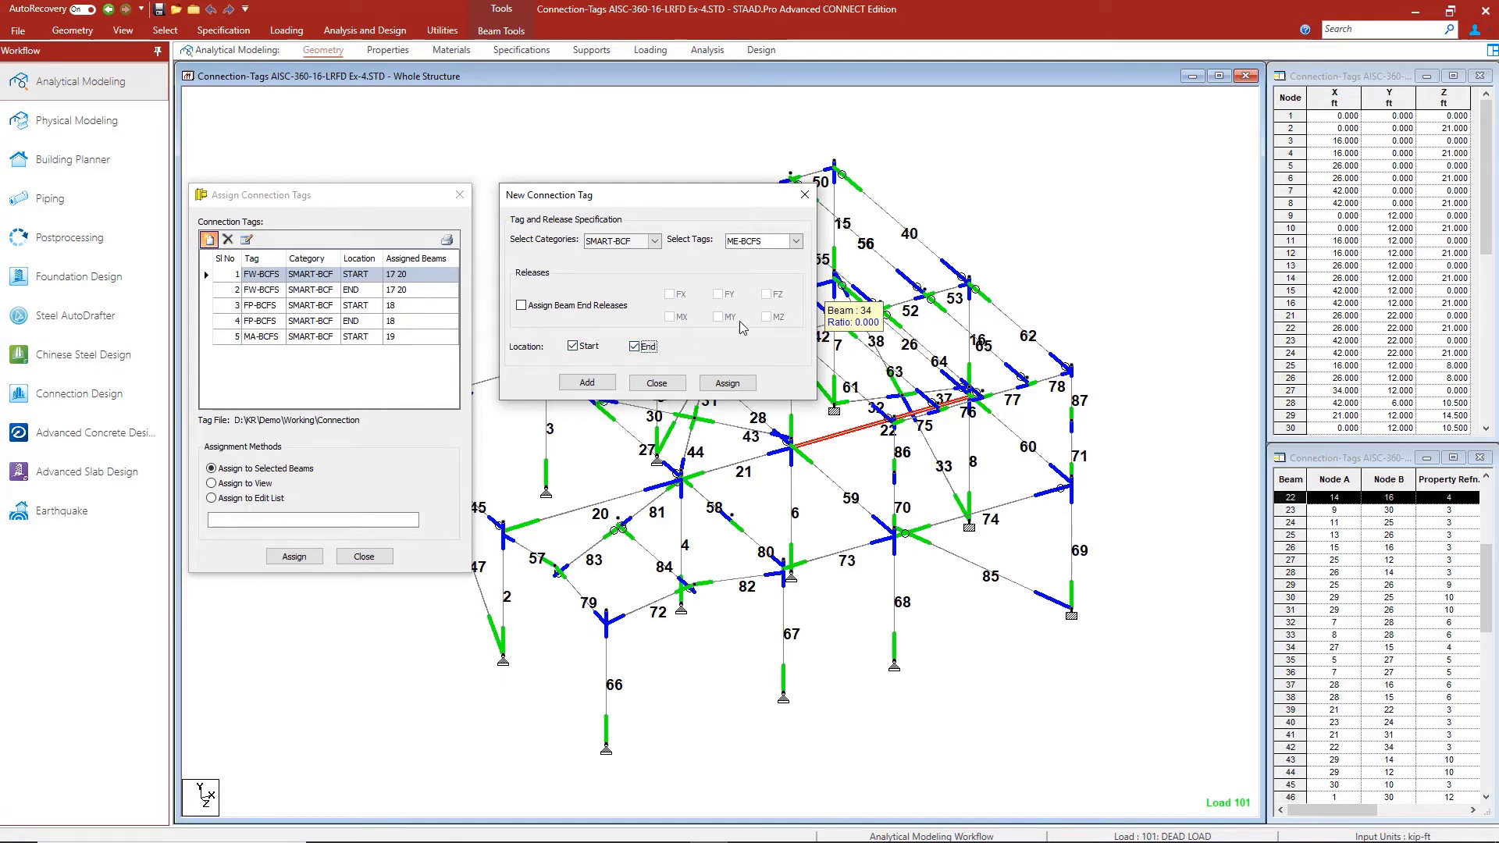
click(727, 384)
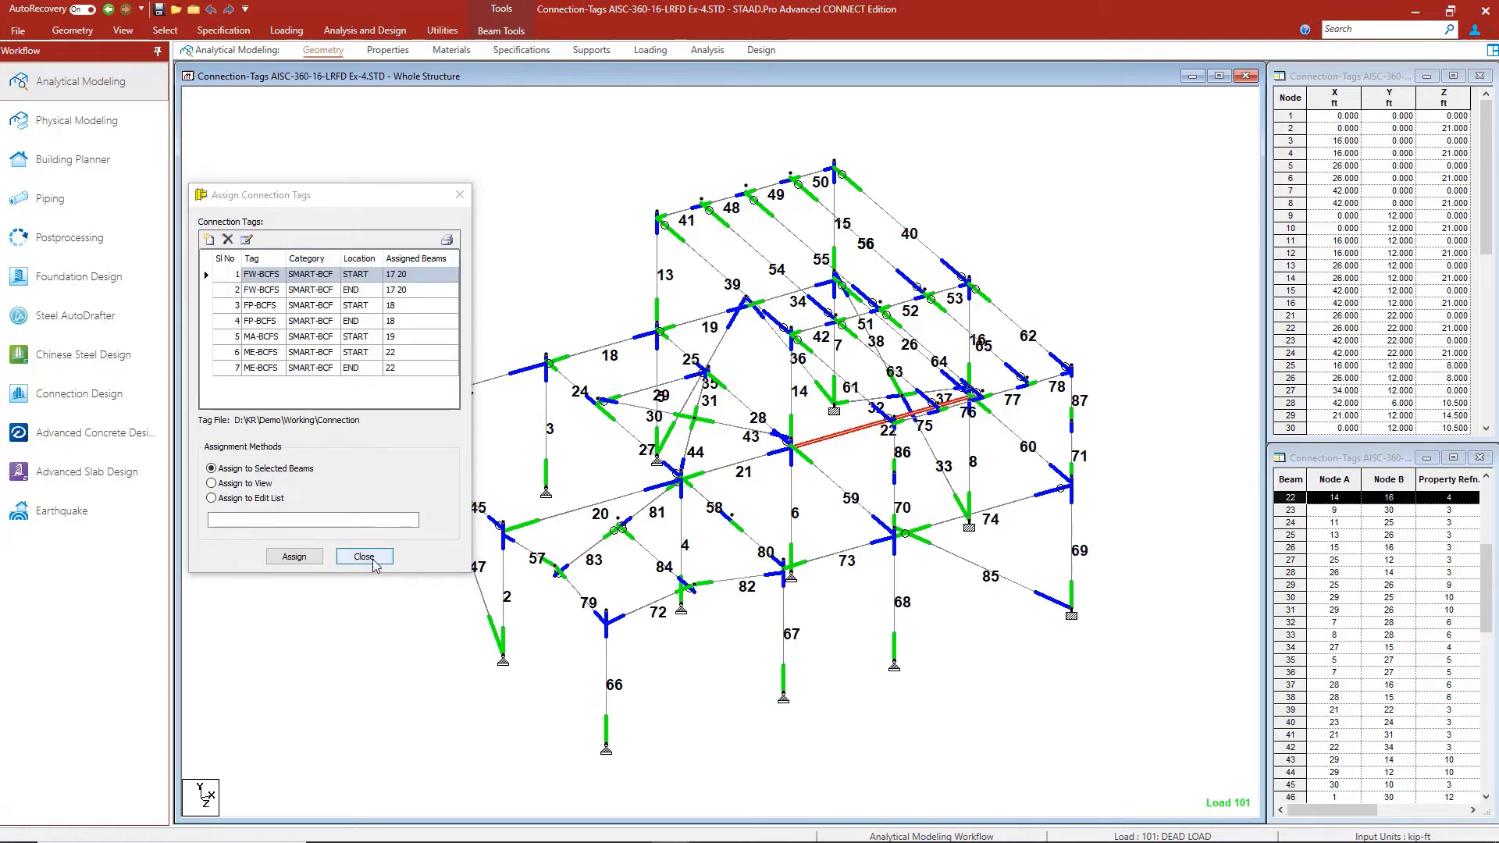
click(364, 557)
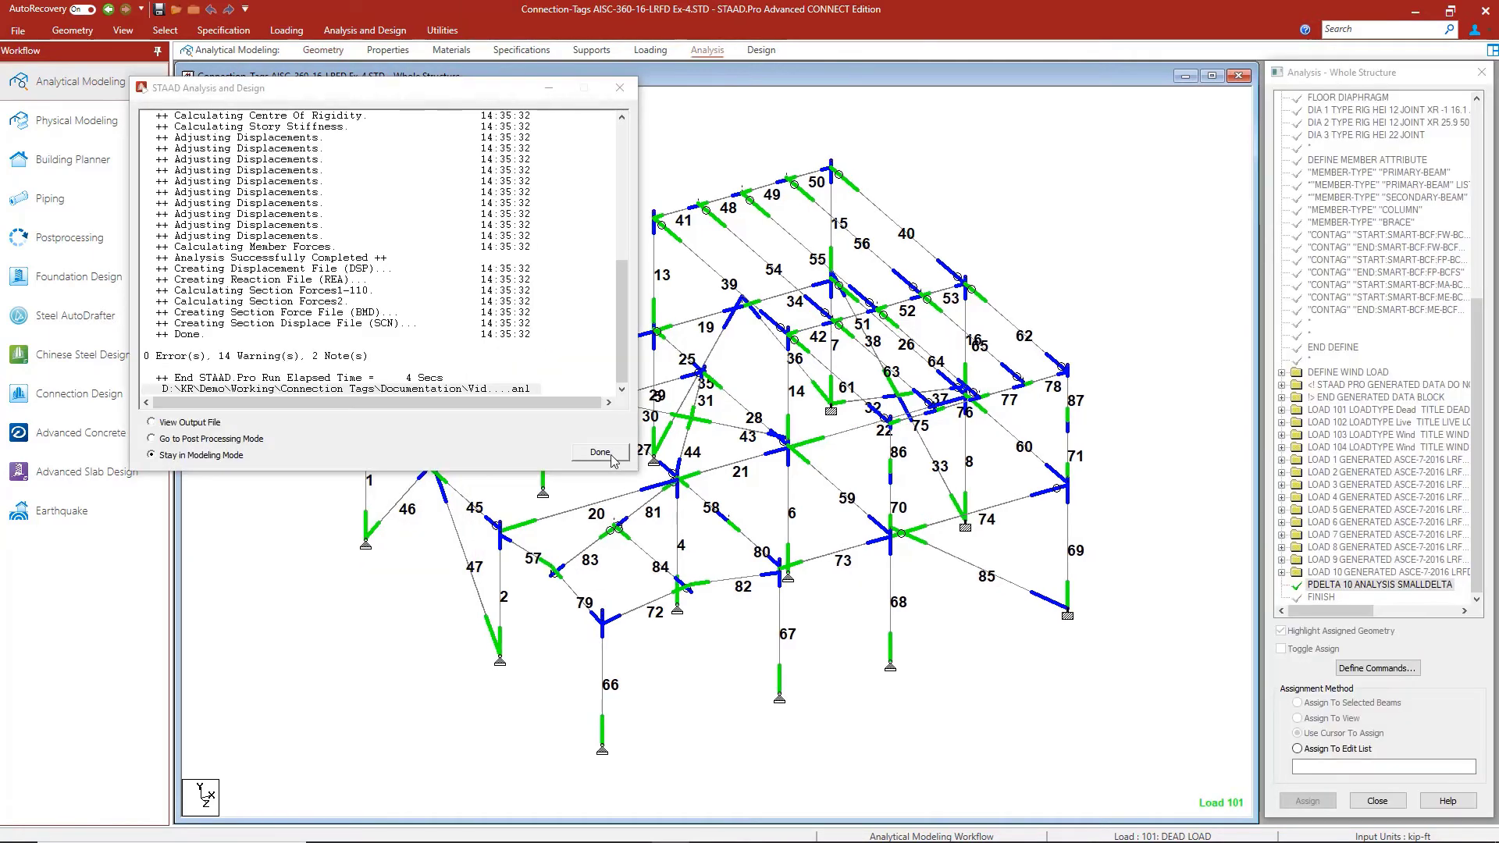
Dismiss the completed analysis run, staying in modeling mode, and switch to the Connection Design workflow.
click(613, 454)
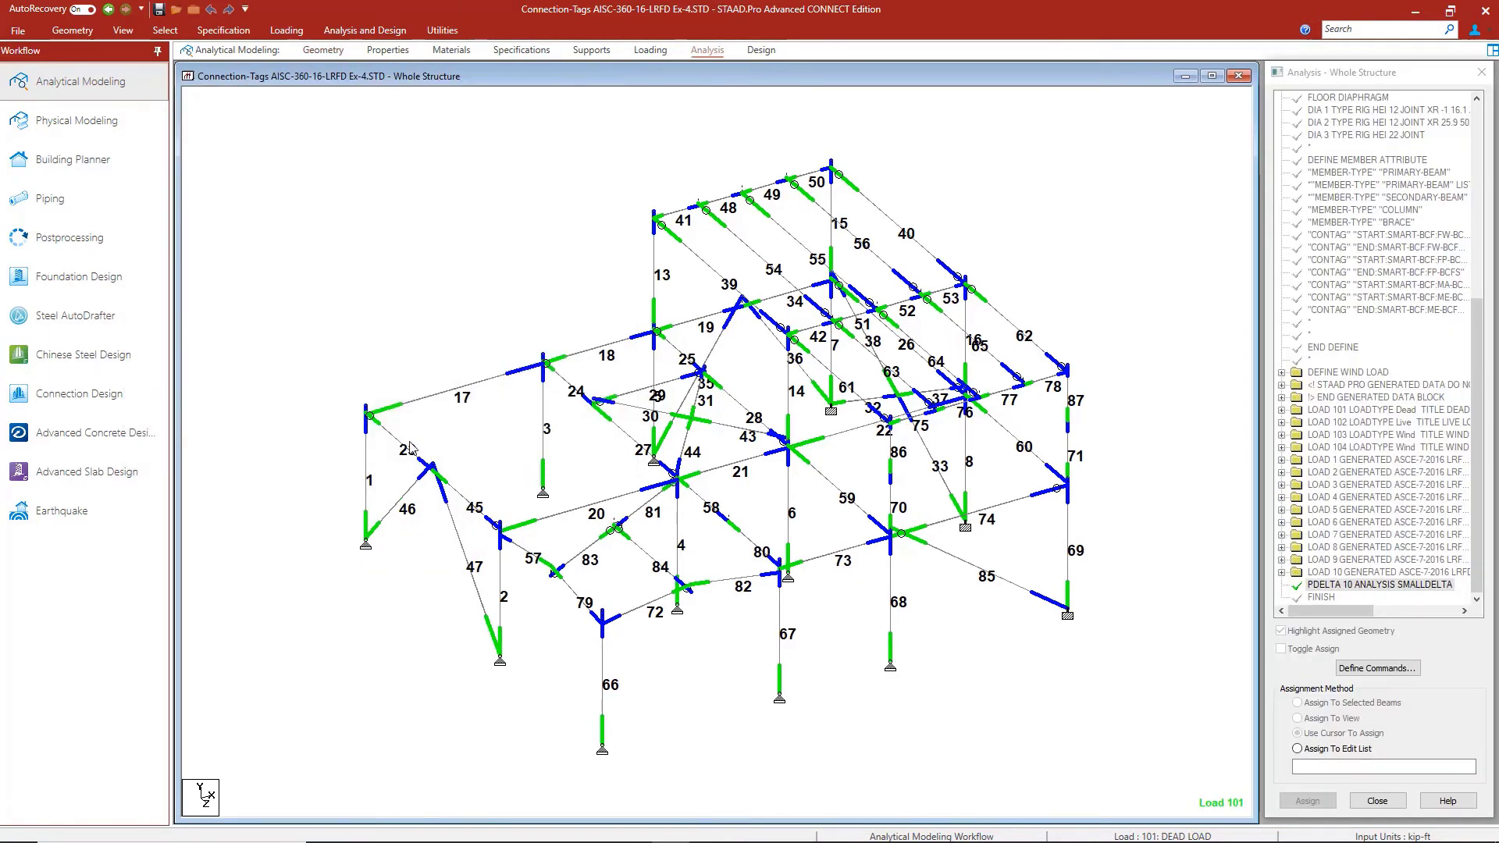
click(99, 398)
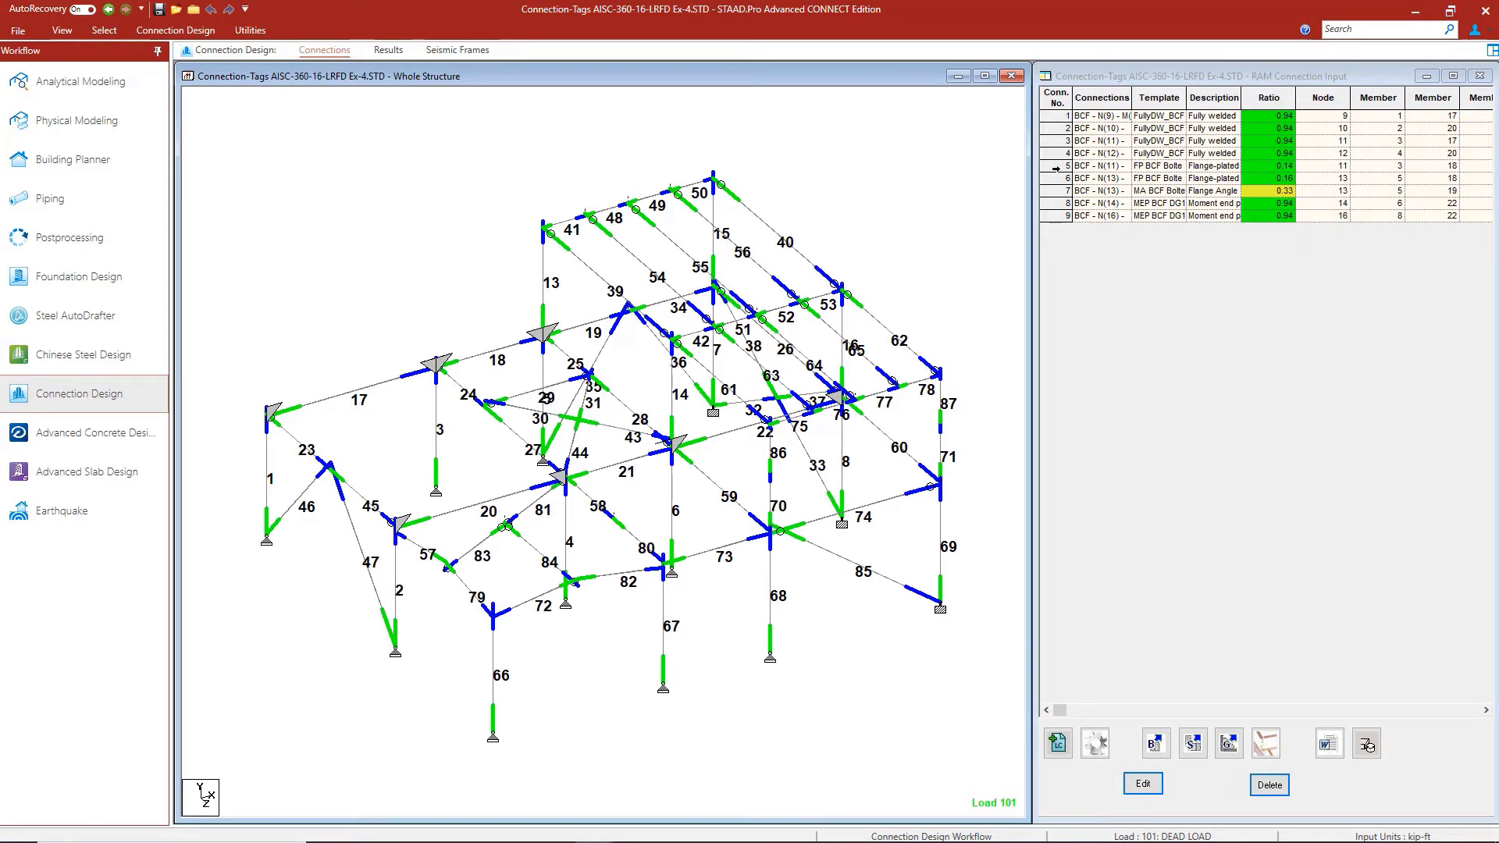
Inspect the flange-plated connection 5 at node 11 in a rotated 3D view, and close its Connection Pad.
click(1101, 166)
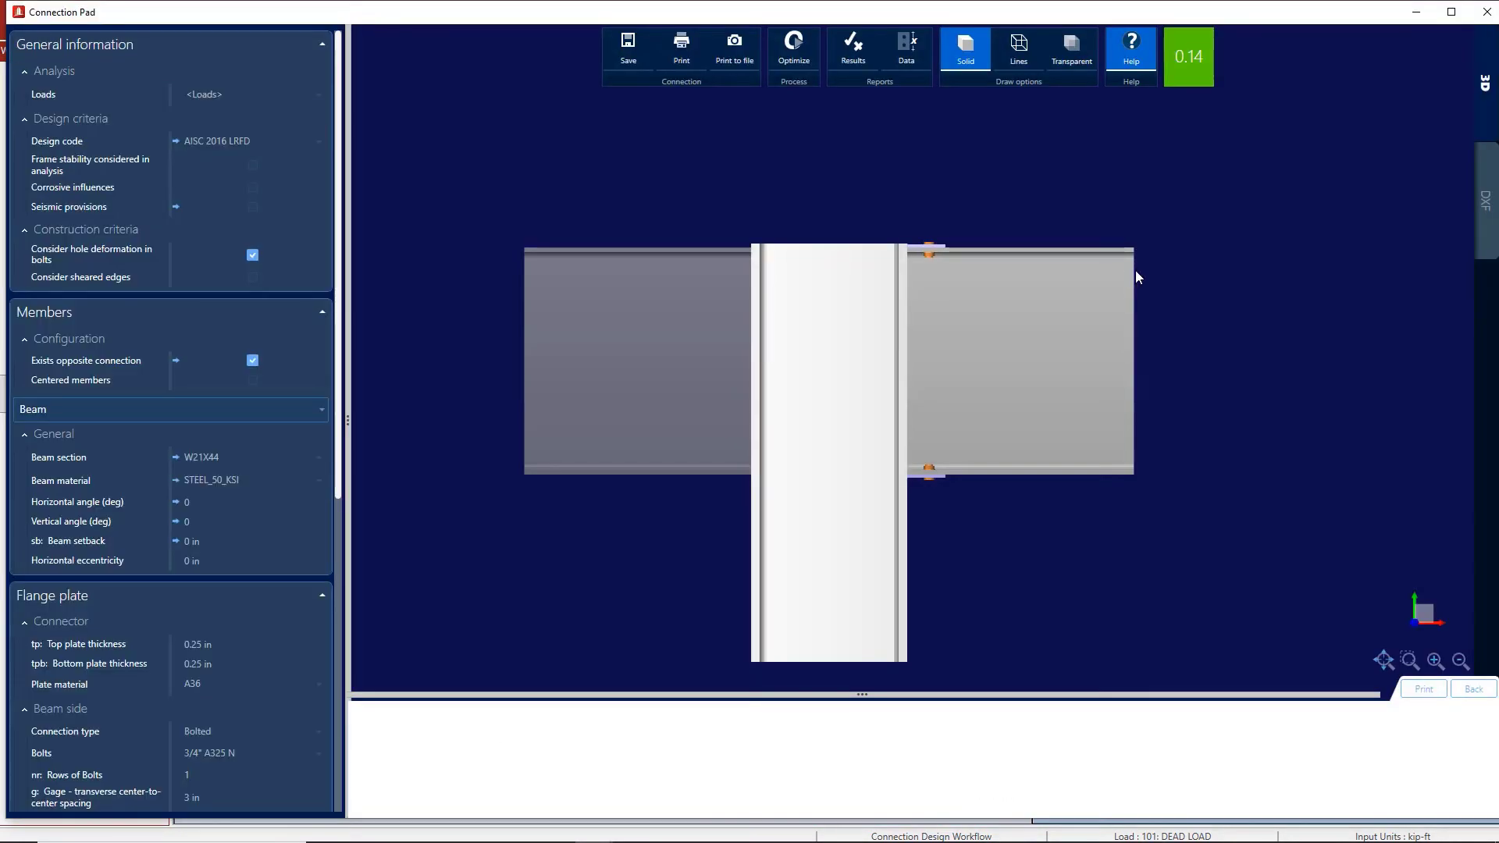
drag(1135, 270, 1088, 310)
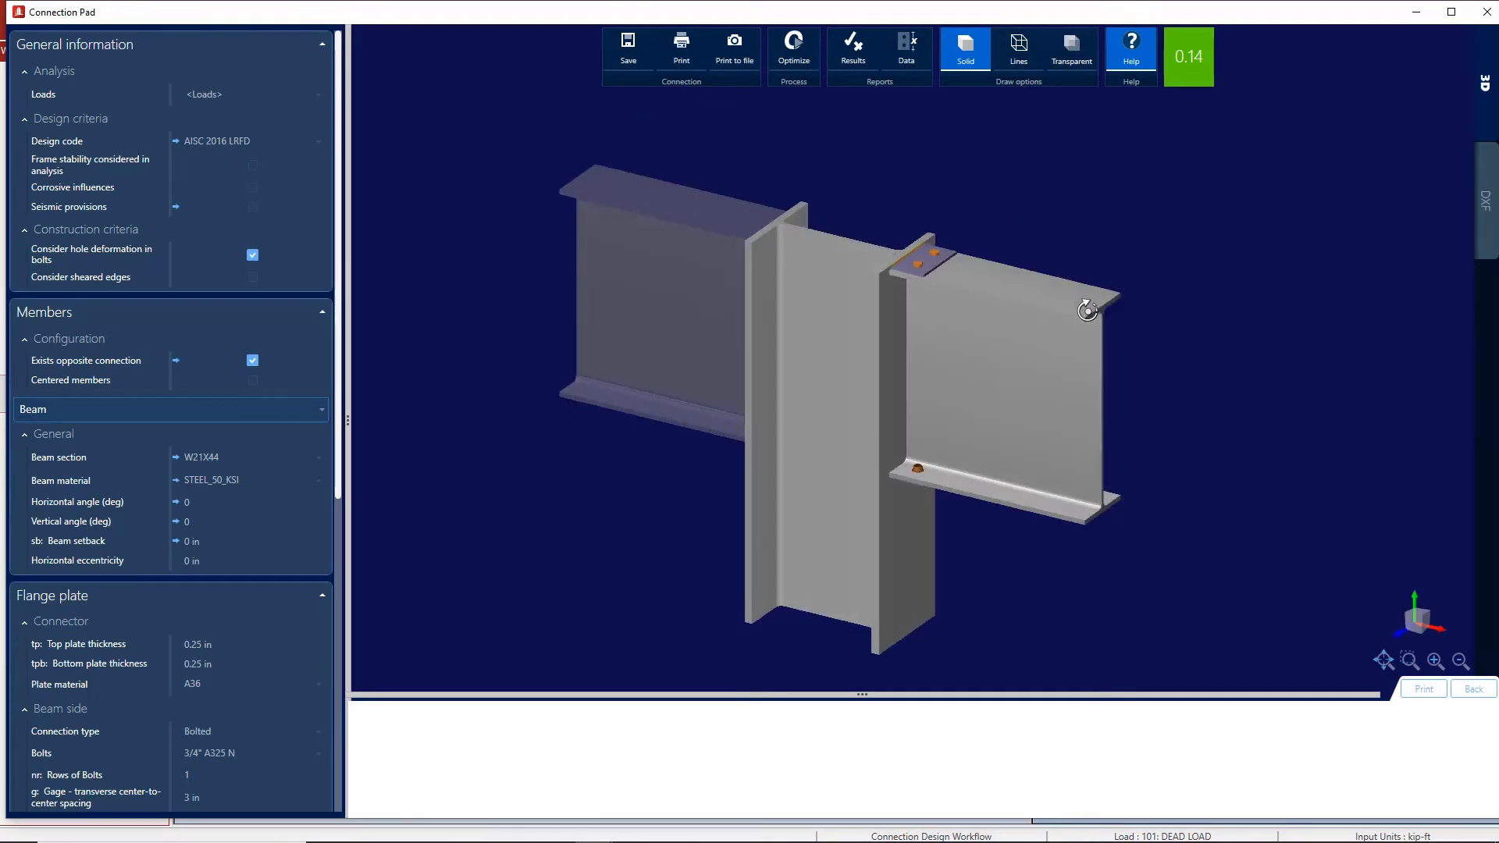
click(1488, 12)
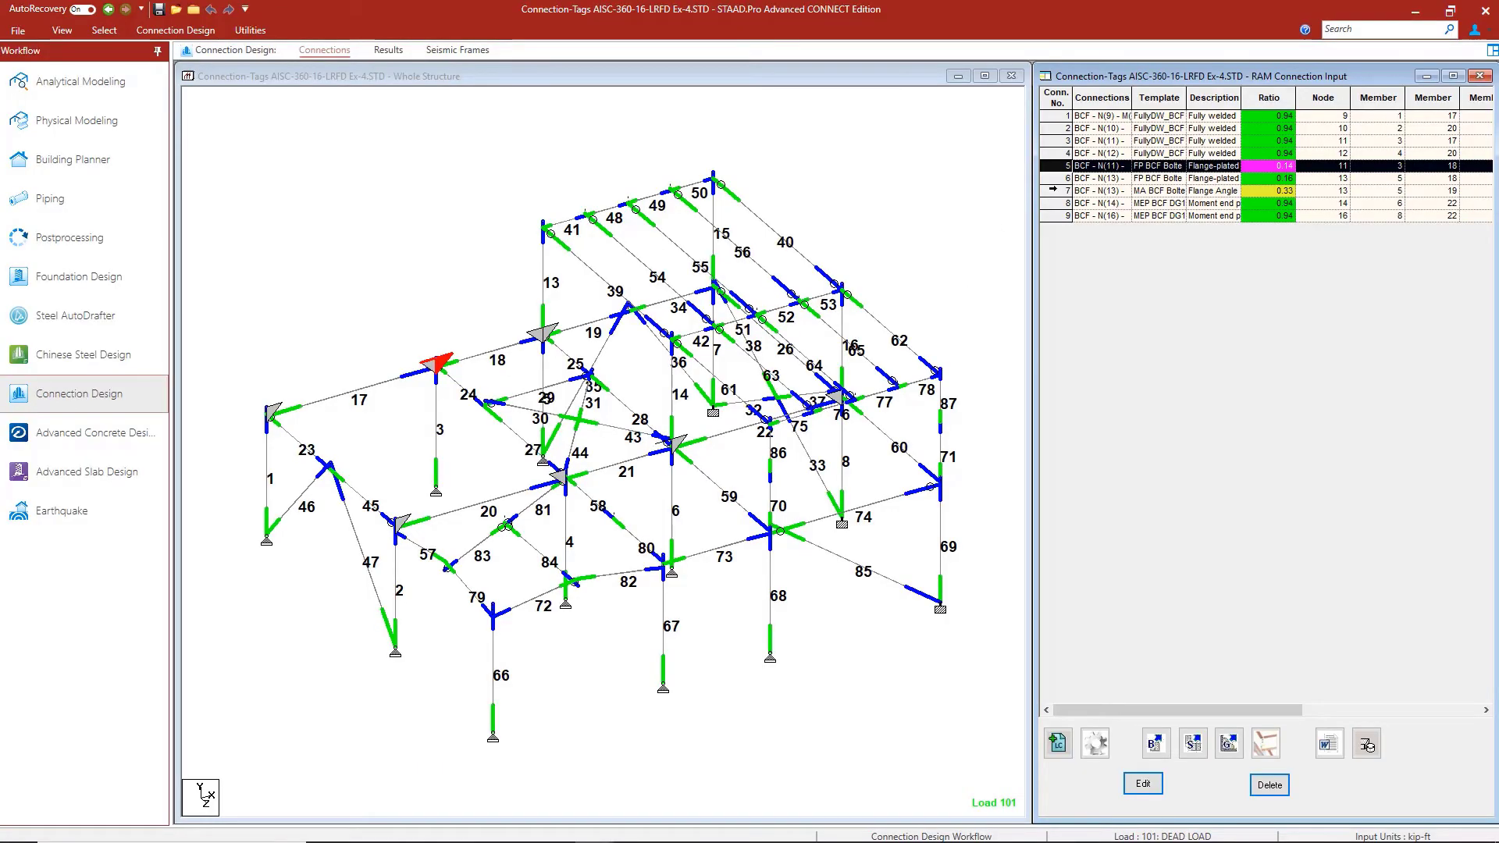
Inspect the flange angle connection 7 at node 13 in a rotated 3D view, and close its Connection Pad.
click(1053, 192)
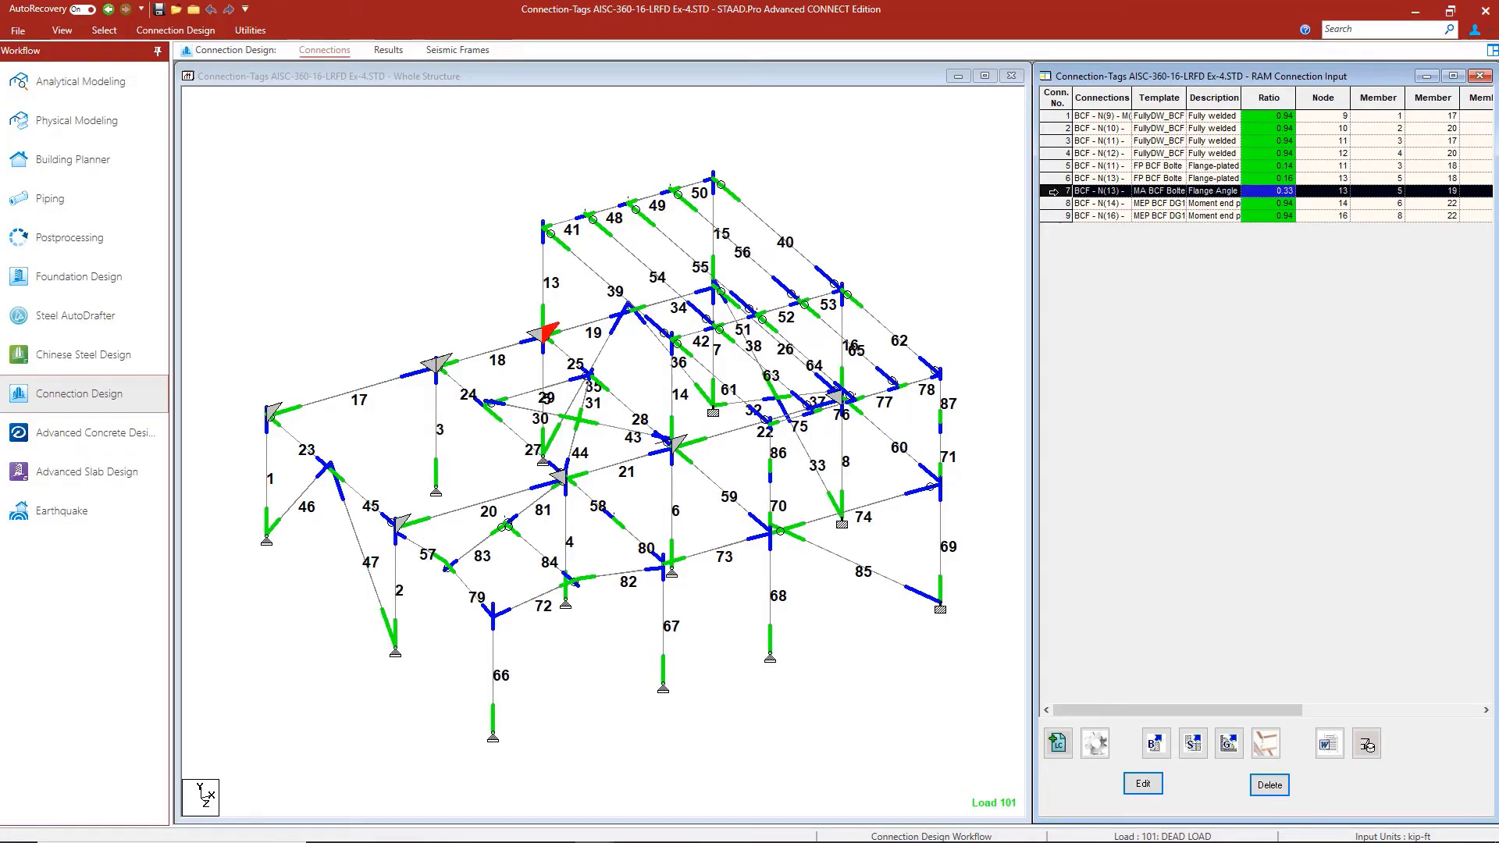
double_click(1045, 193)
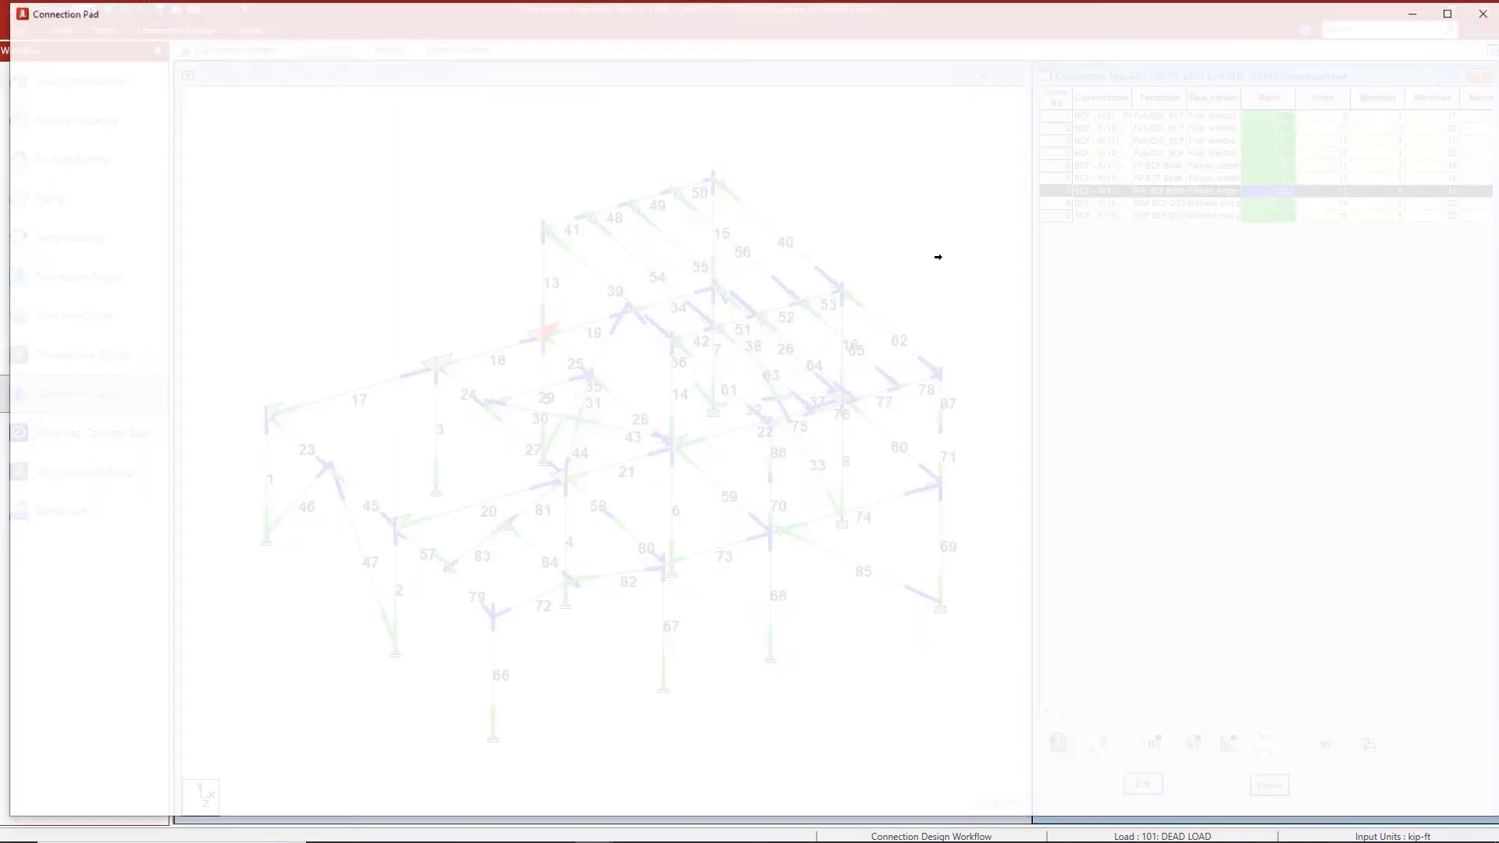
mouse_move(1030, 304)
mouse_down()
mouse_move(974, 292)
mouse_move(950, 251)
mouse_move(965, 316)
mouse_move(997, 335)
mouse_move(1011, 320)
mouse_up()
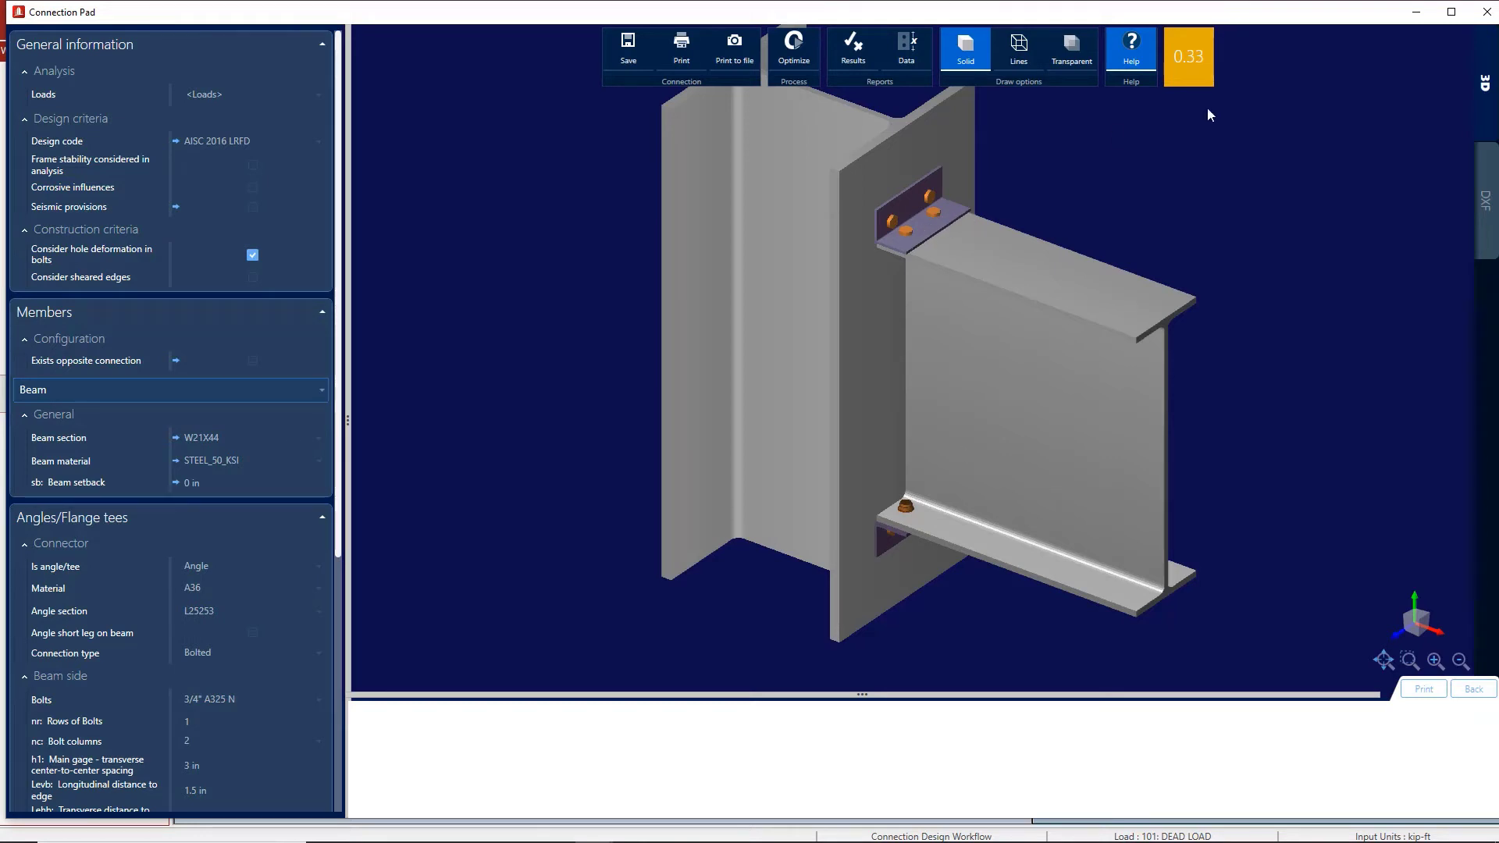
click(1486, 12)
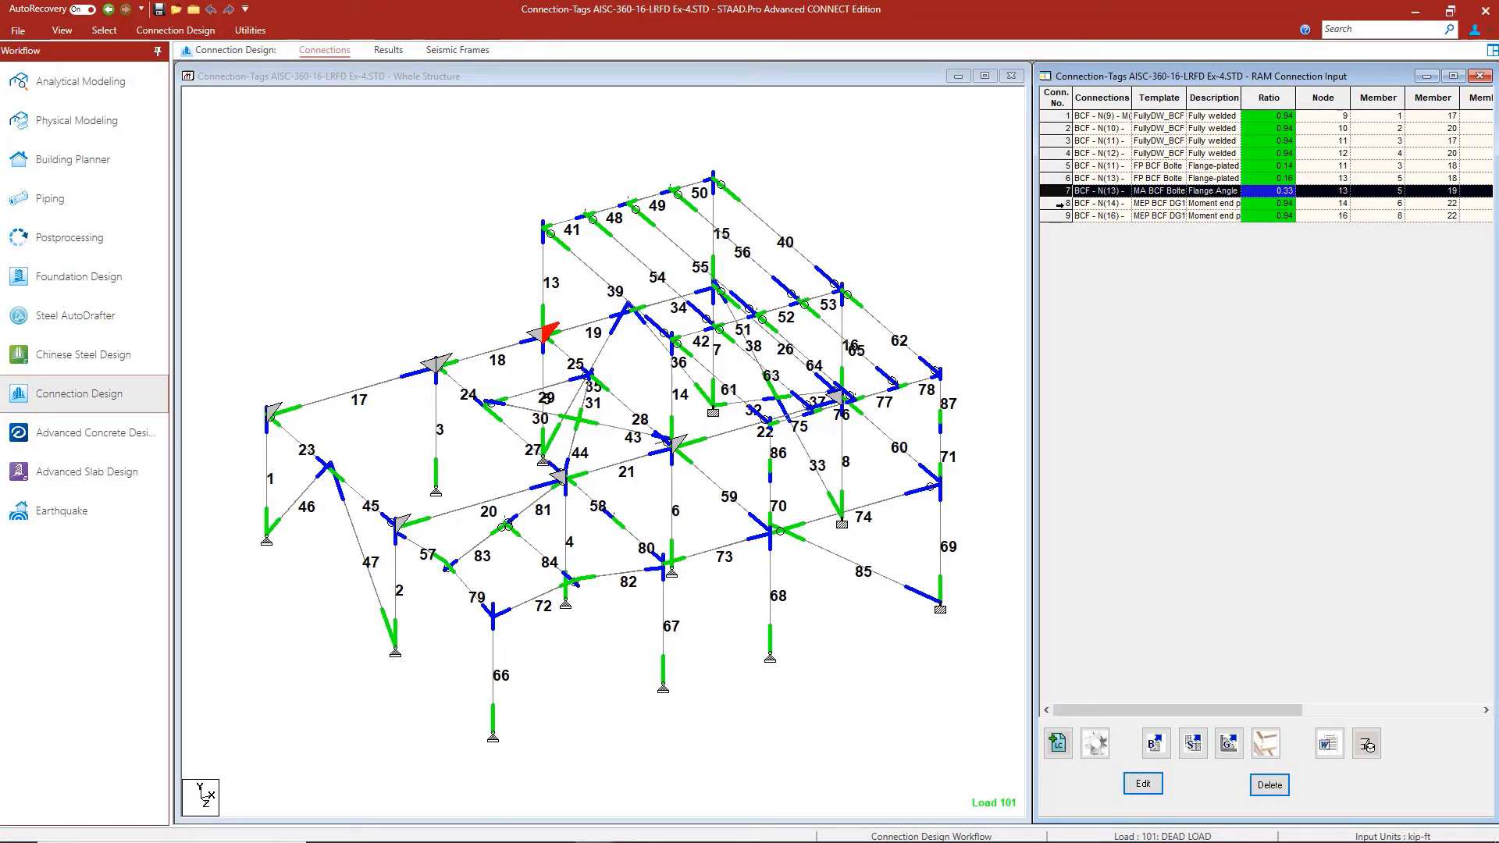
Open the moment end plate connection 8 at node 14 and examine its 3D model and its DXF drawing views.
double_click(1109, 203)
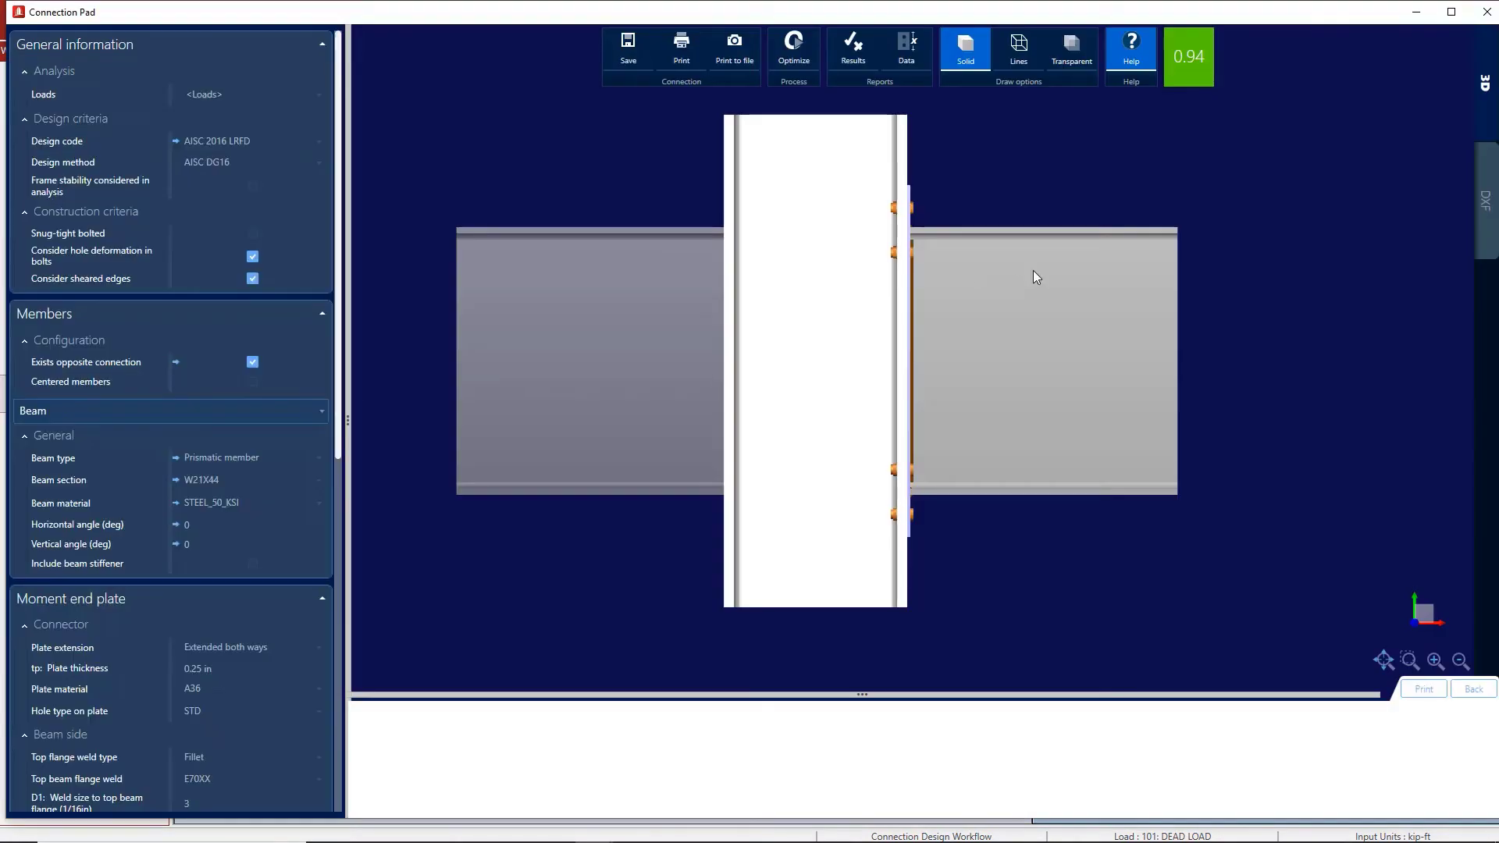
drag(1090, 287, 1037, 300)
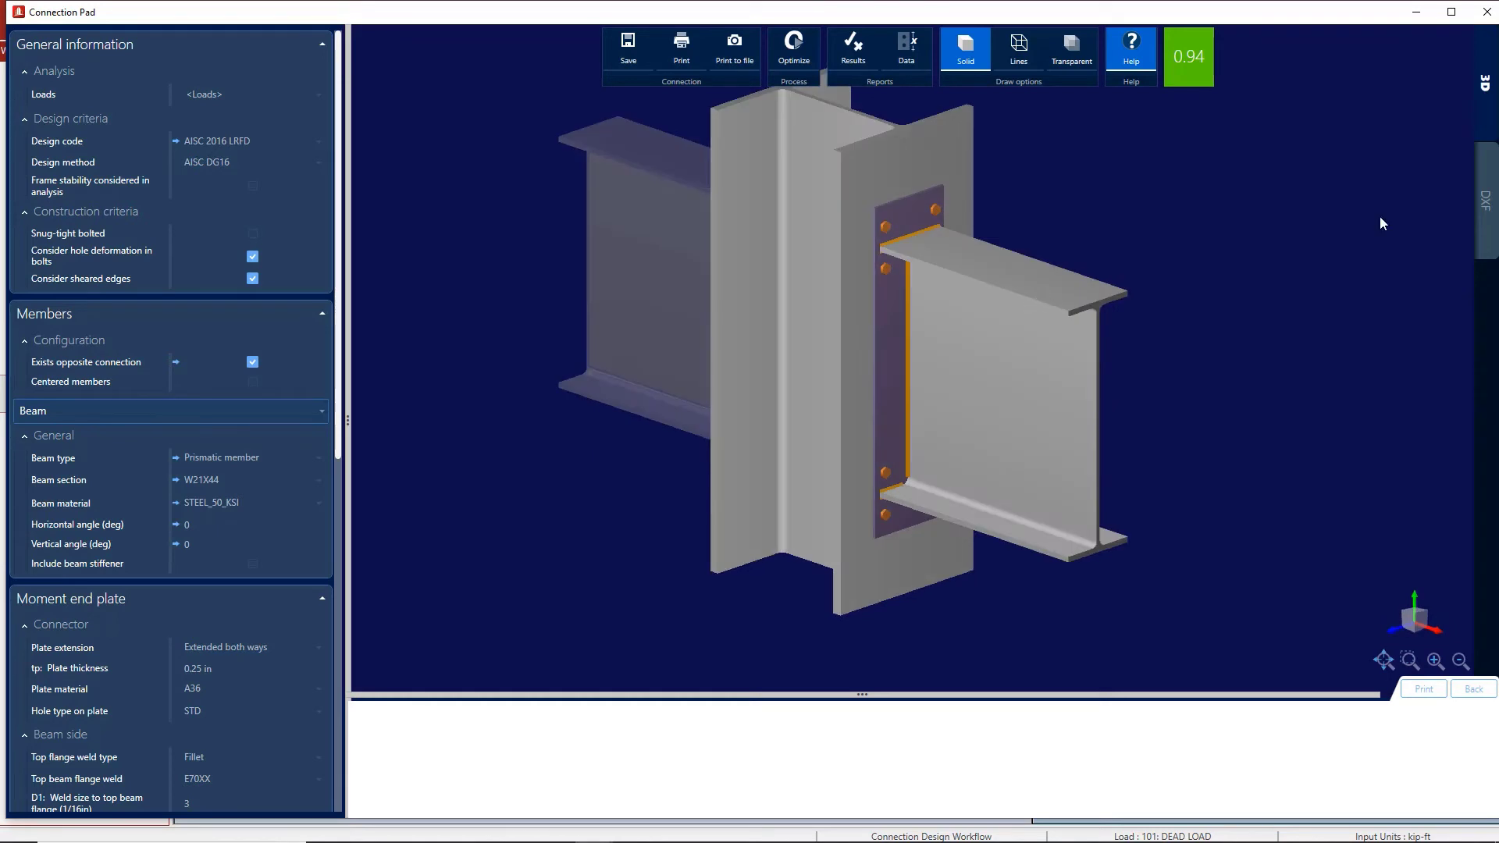
click(1484, 202)
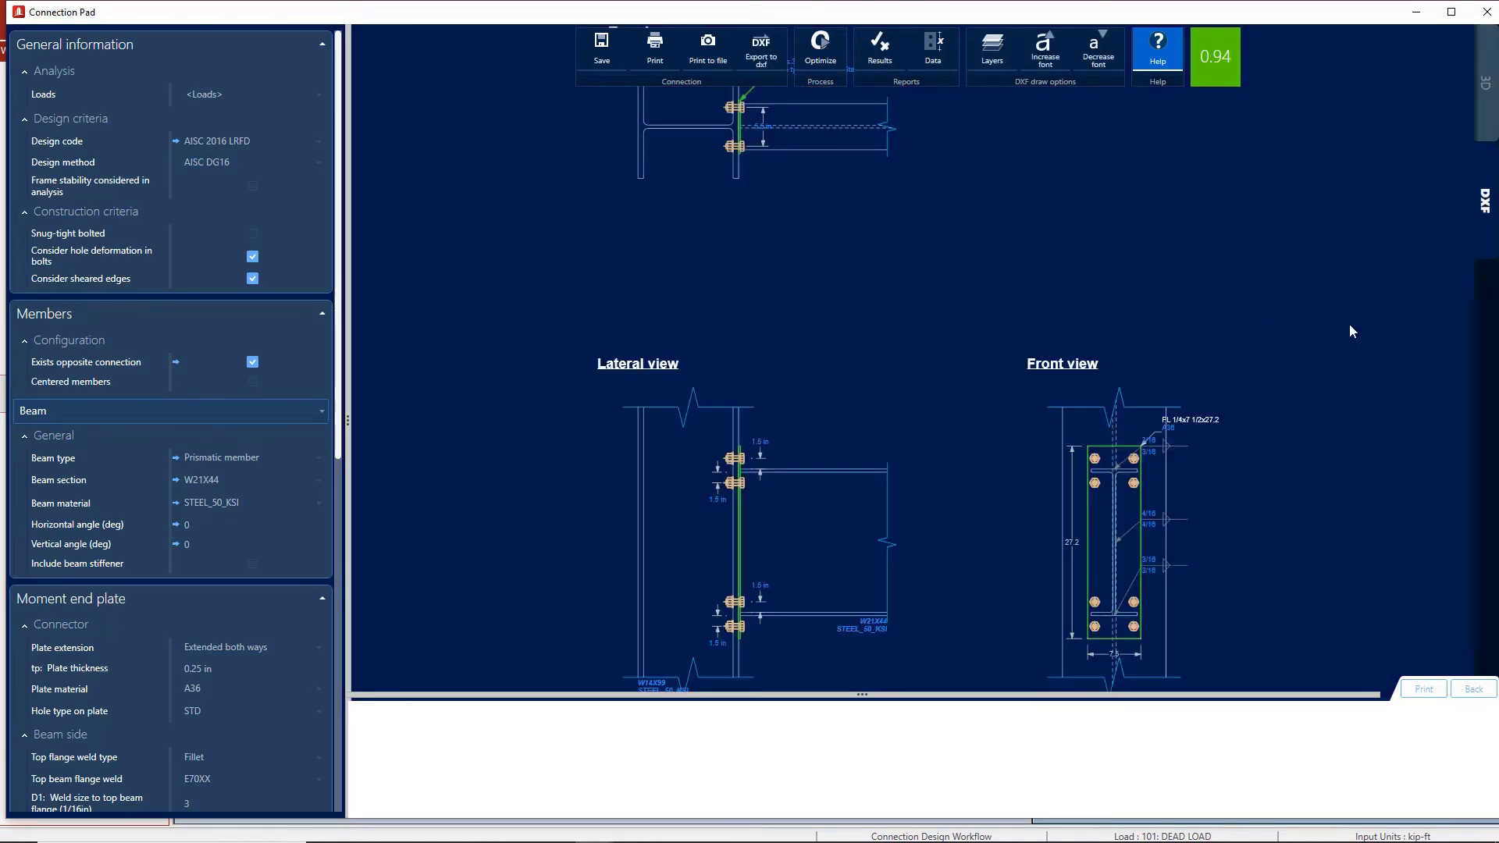
scroll(951, 298, down, 1)
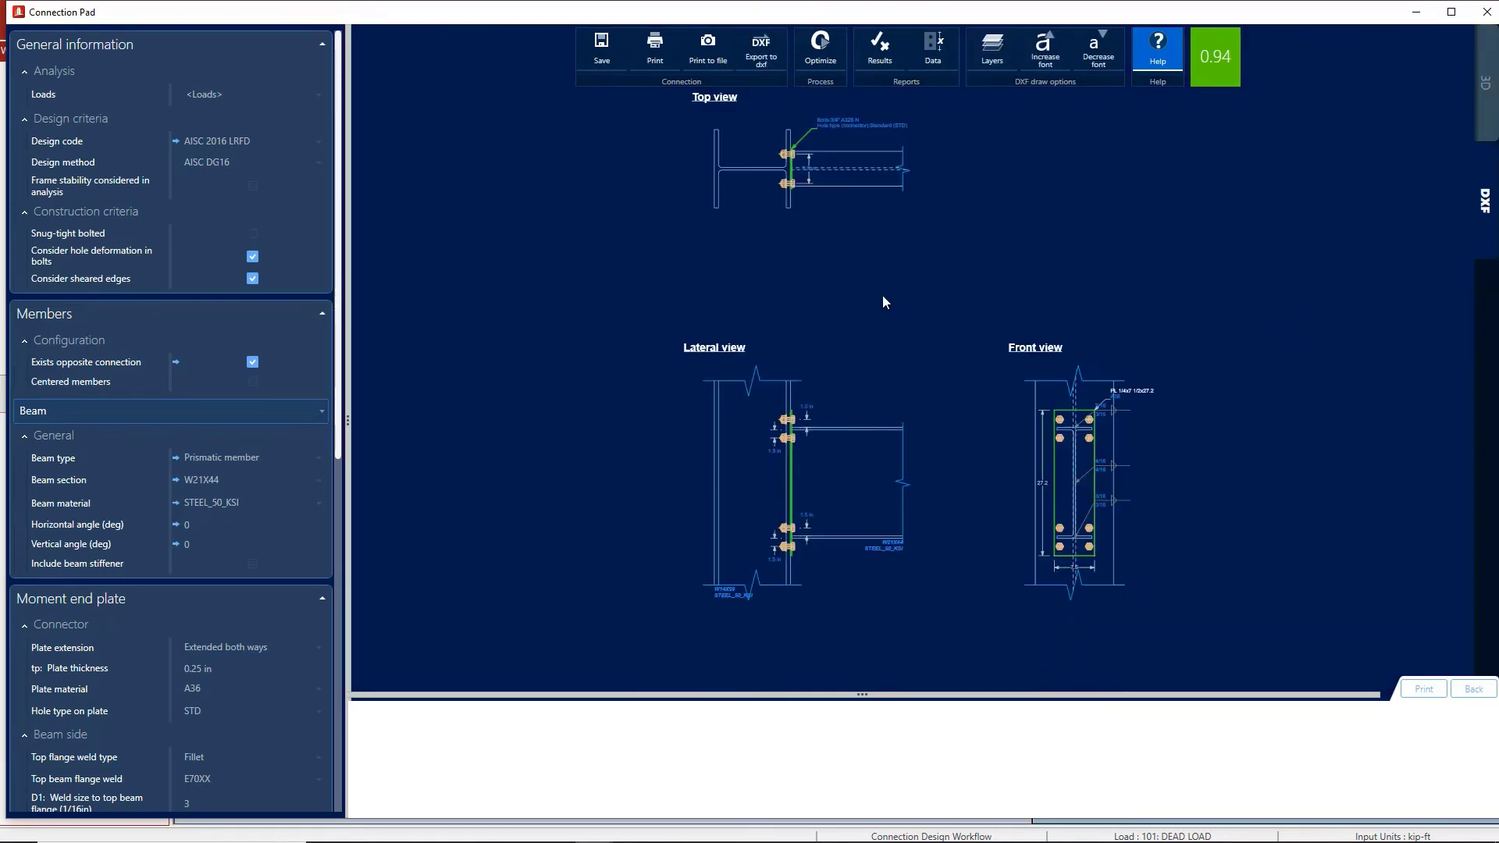
Examine the enlarged lateral and front DXF views of connection 8, and close its Connection Pad and that of end plate connection 15.
scroll(938, 536, up, 2)
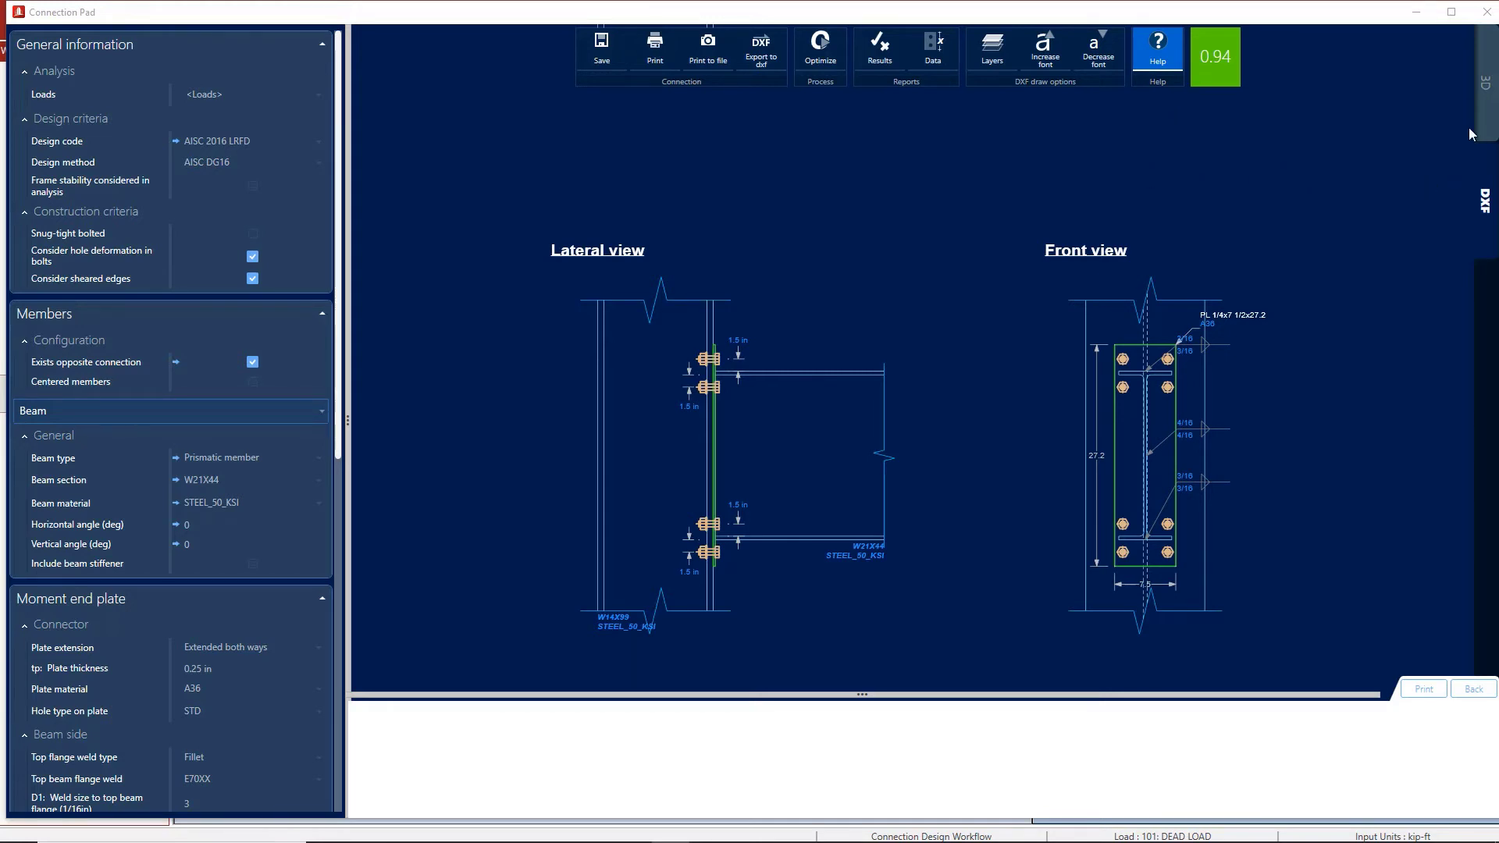
click(1487, 12)
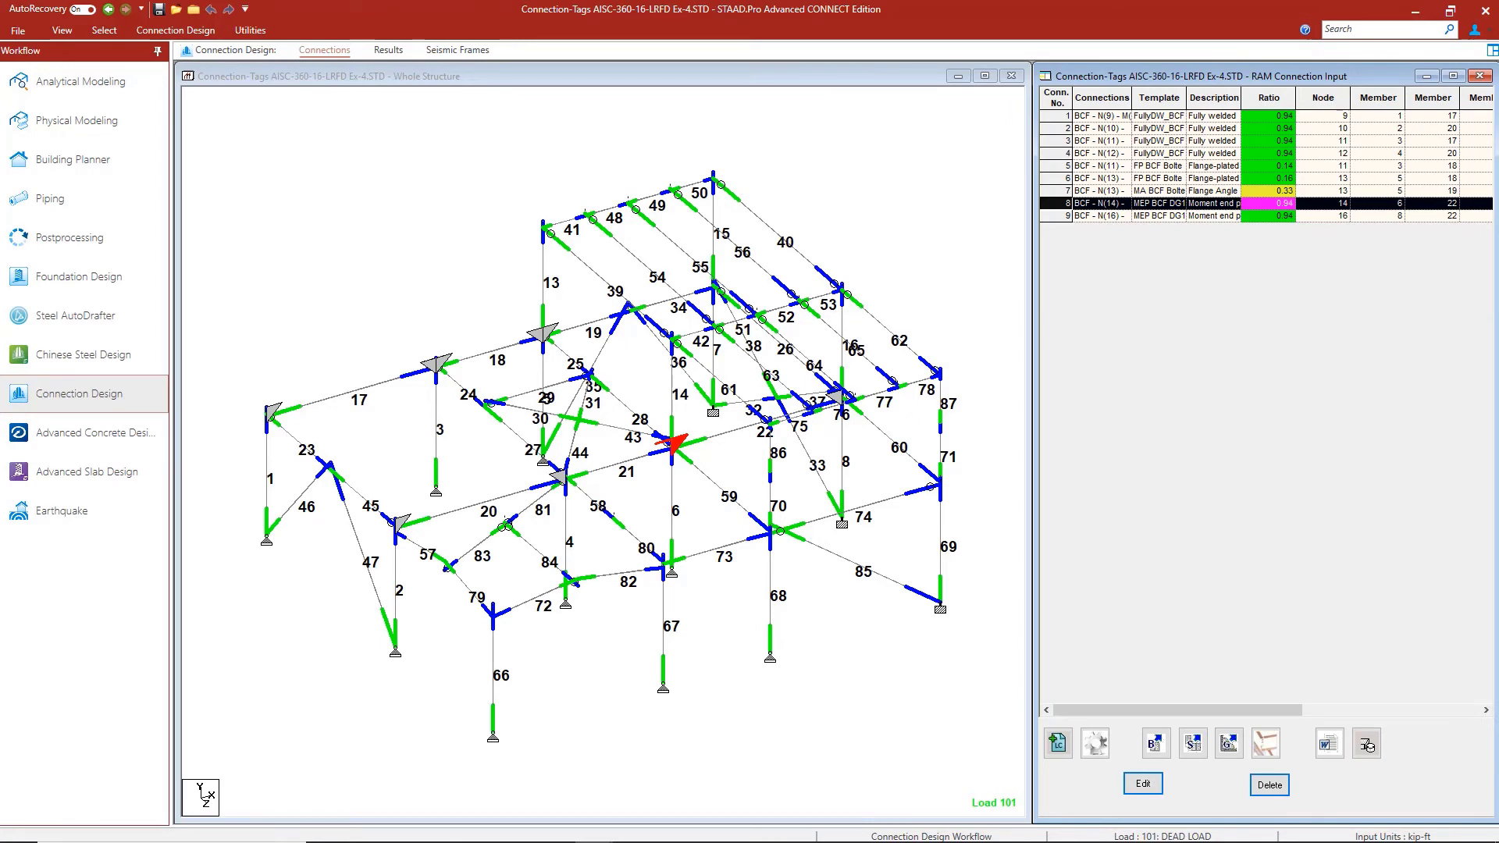
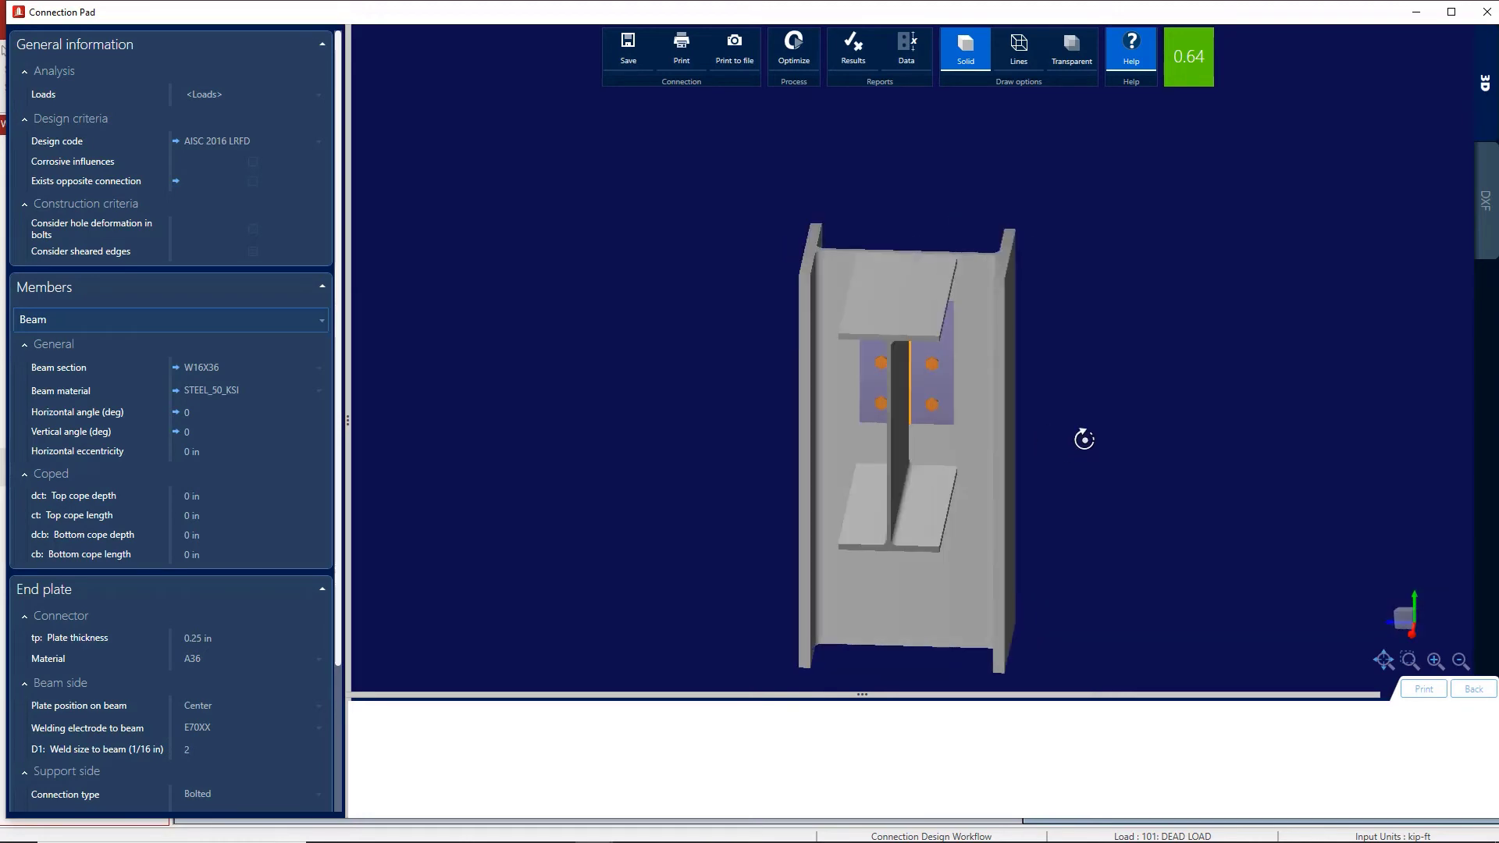
click(1487, 12)
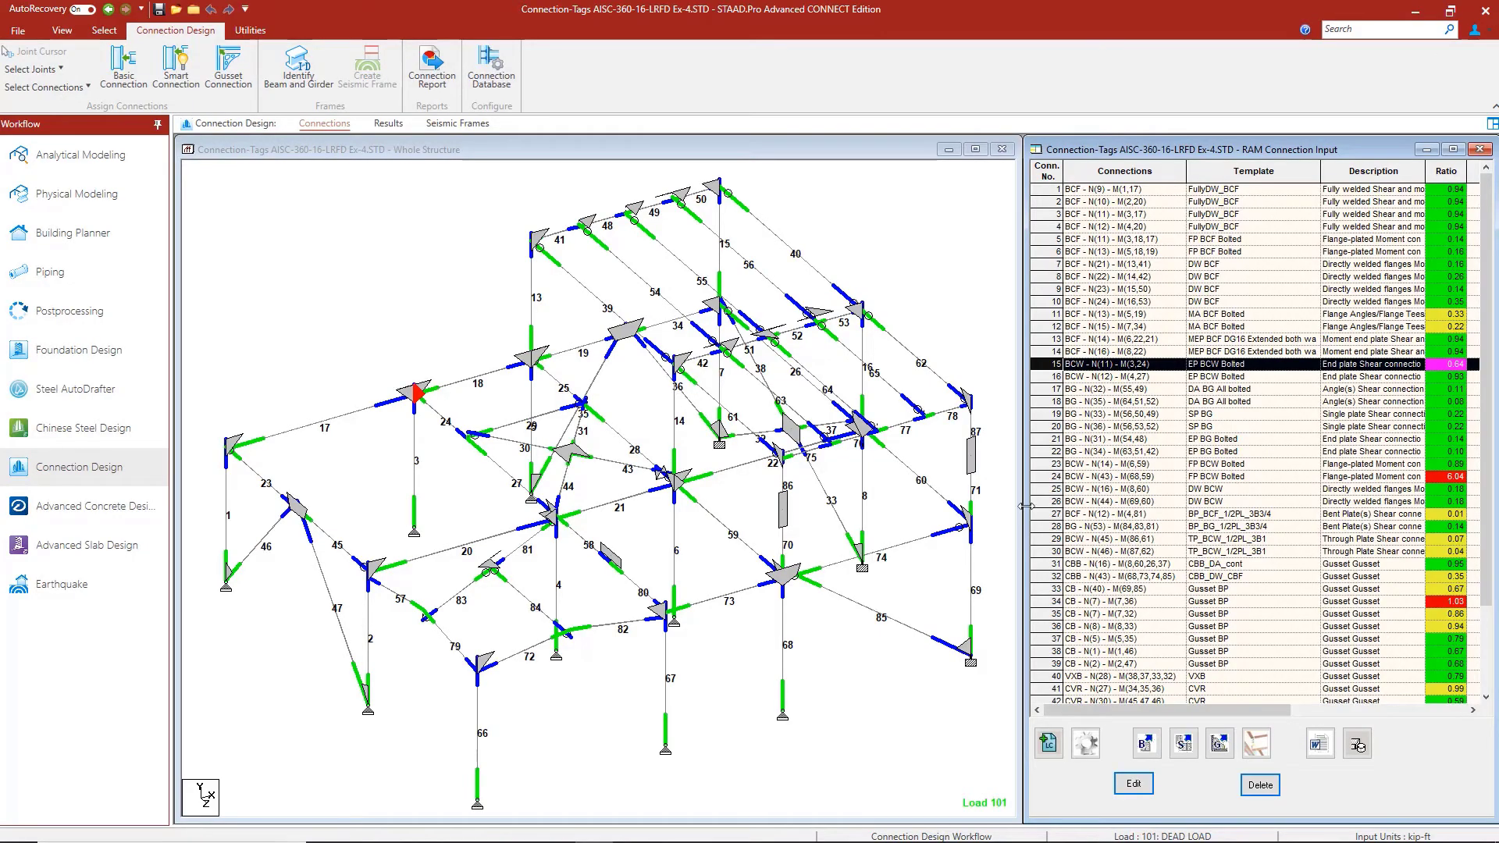
Inspect the bolted angle connection 17 at node 32 and single plate connection 19 at node 33 in rotated 3D views, closing each Connection Pad.
double_click(1064, 388)
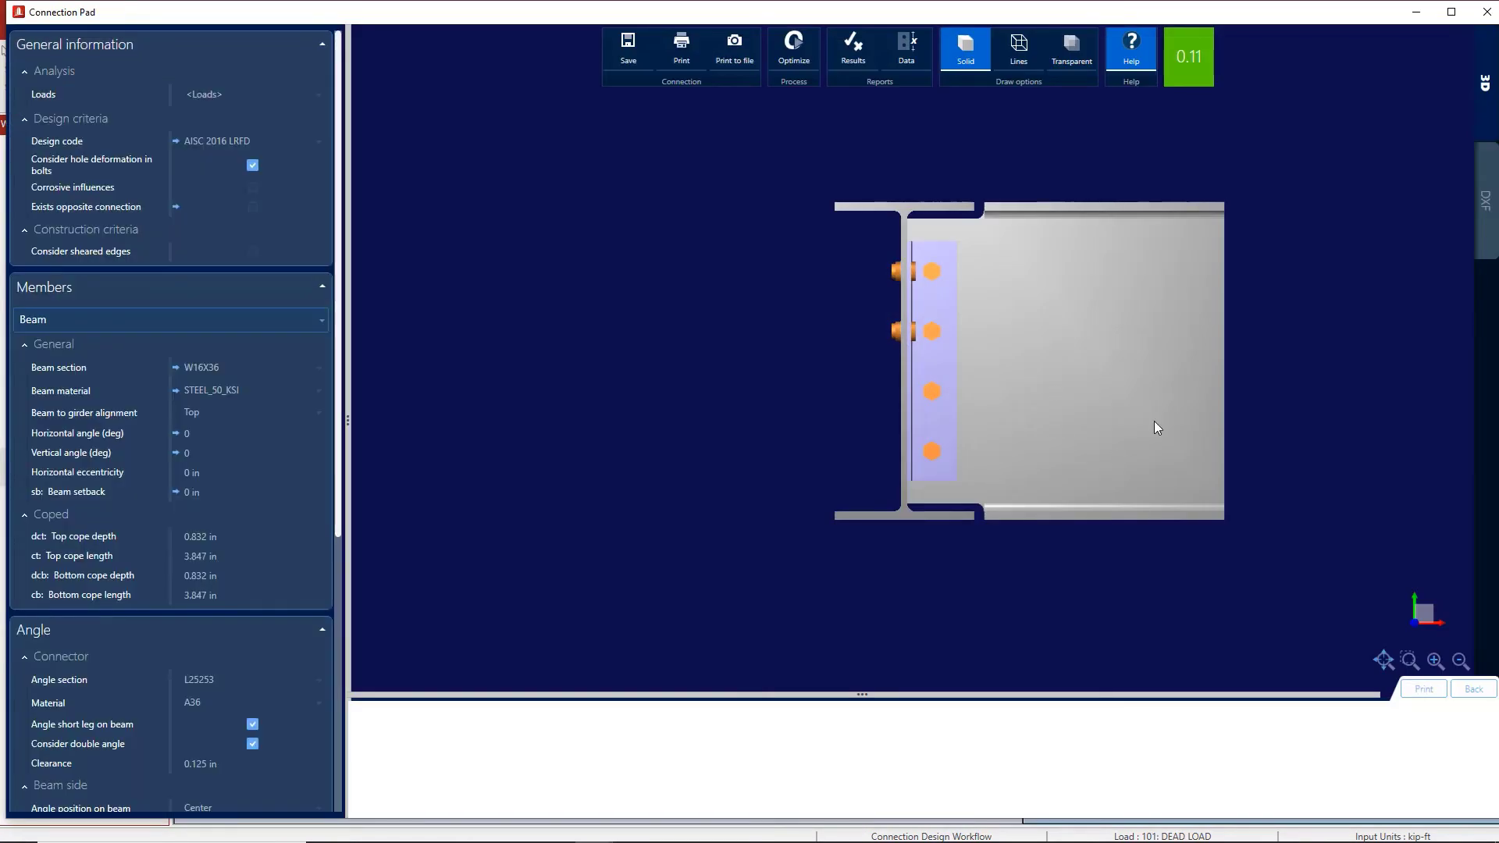
drag(1156, 428, 1118, 407)
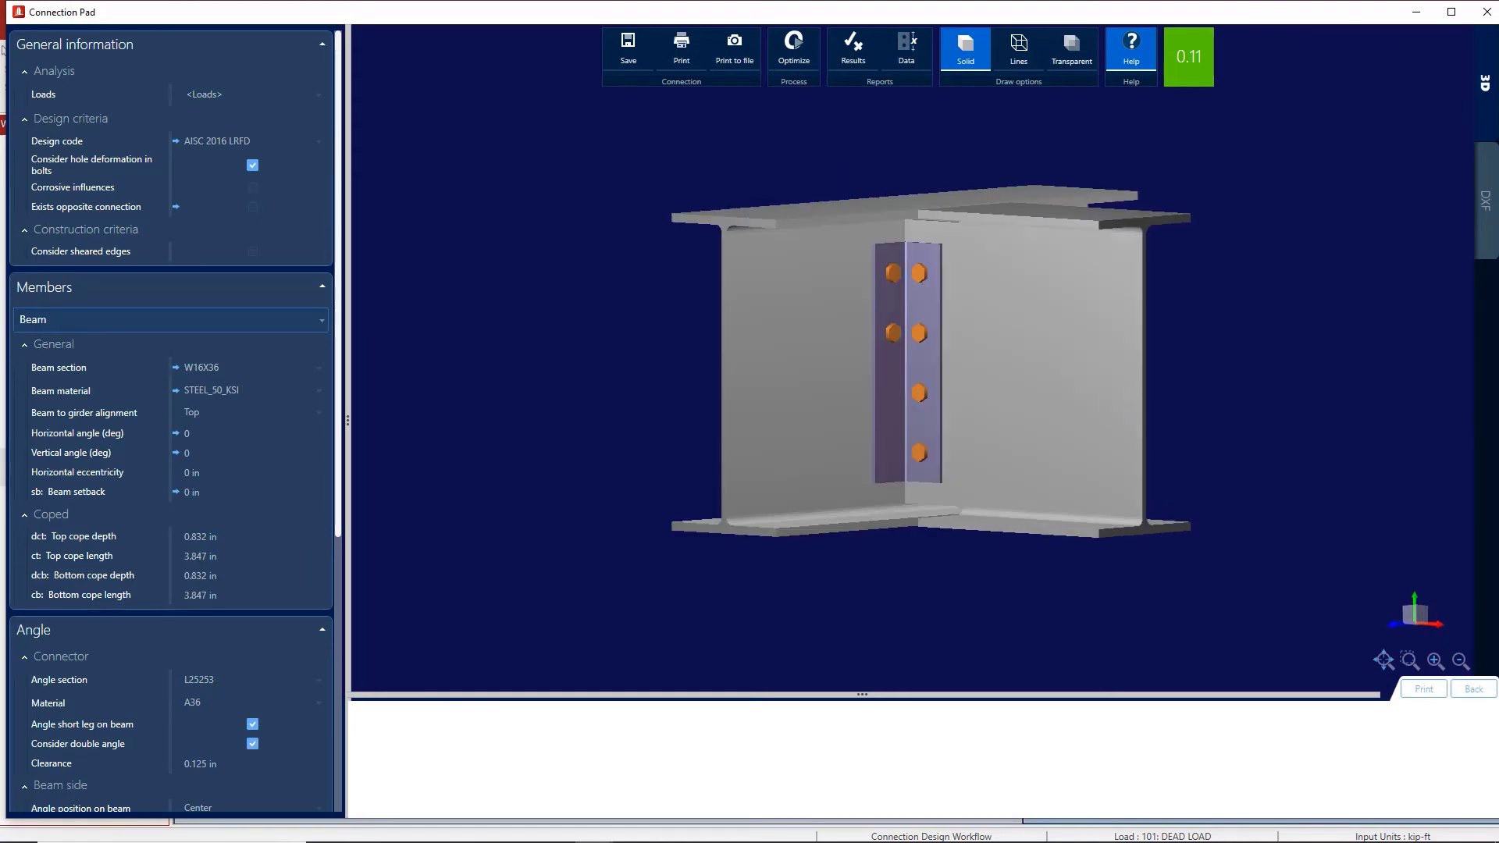
click(1485, 13)
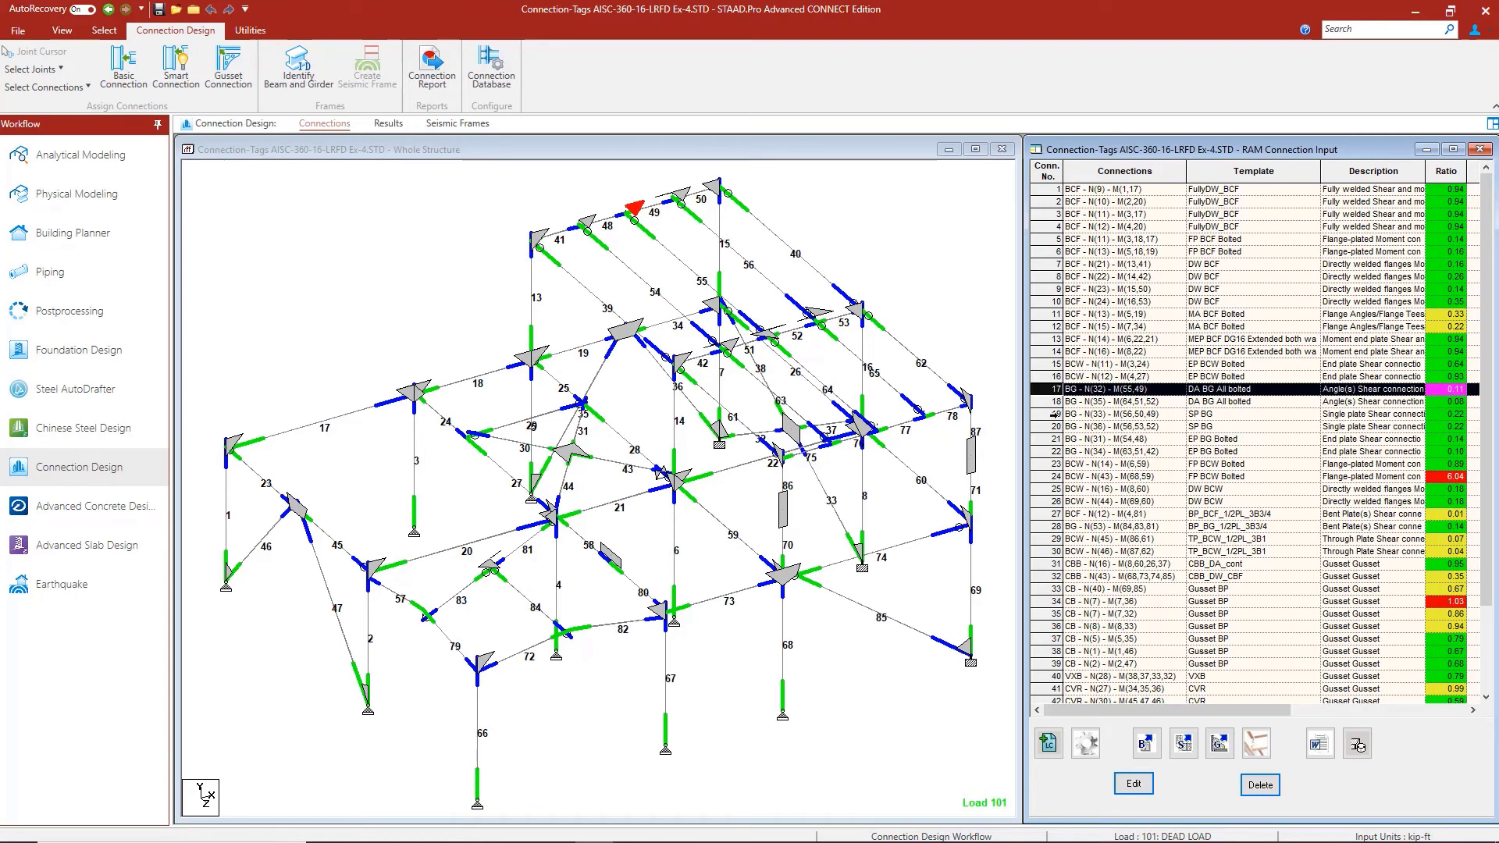
double_click(1054, 415)
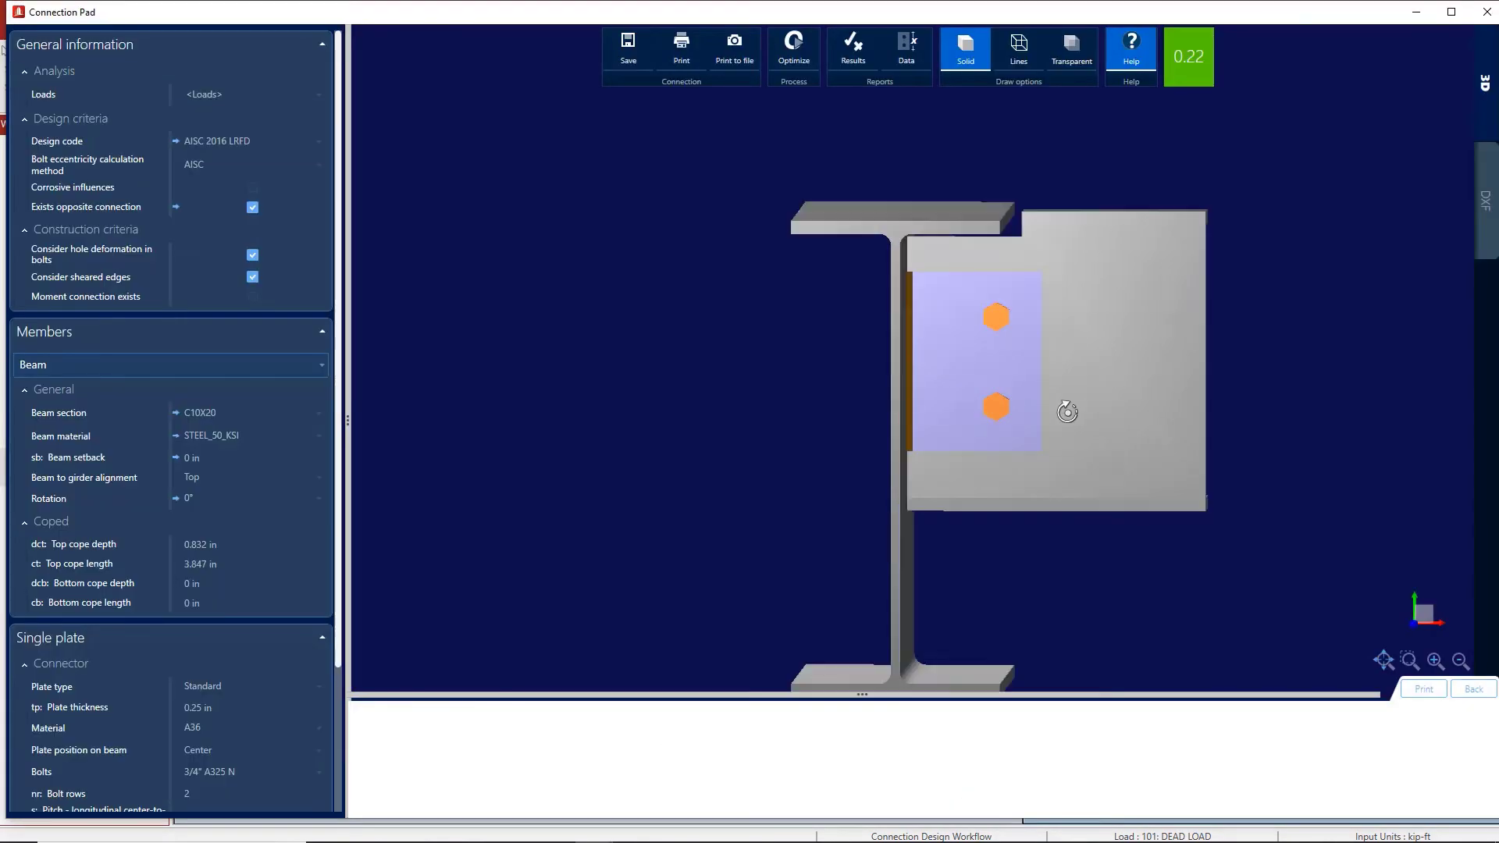
drag(1068, 412, 1032, 417)
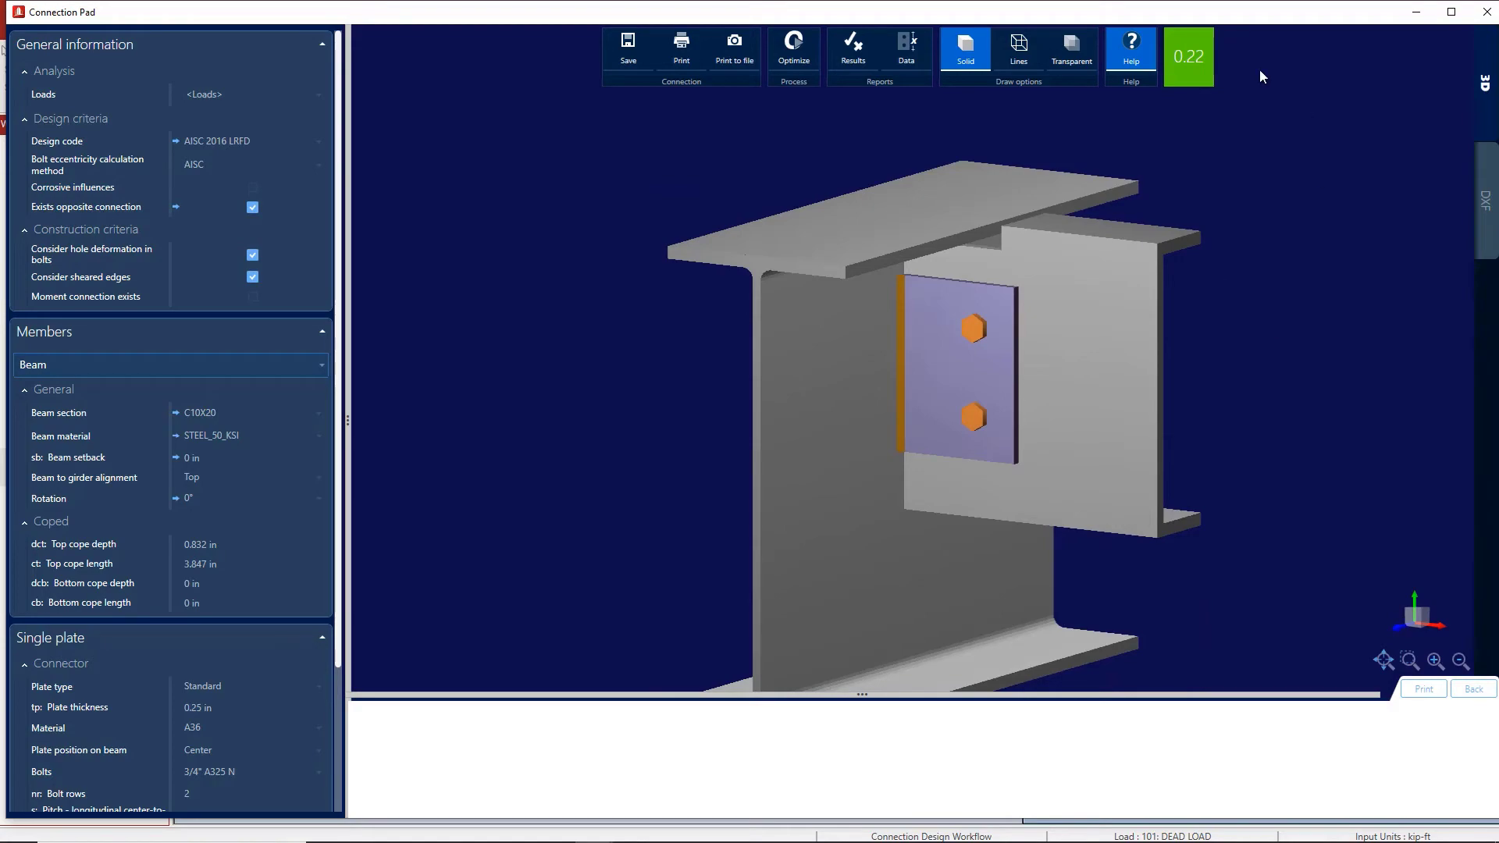
click(1486, 12)
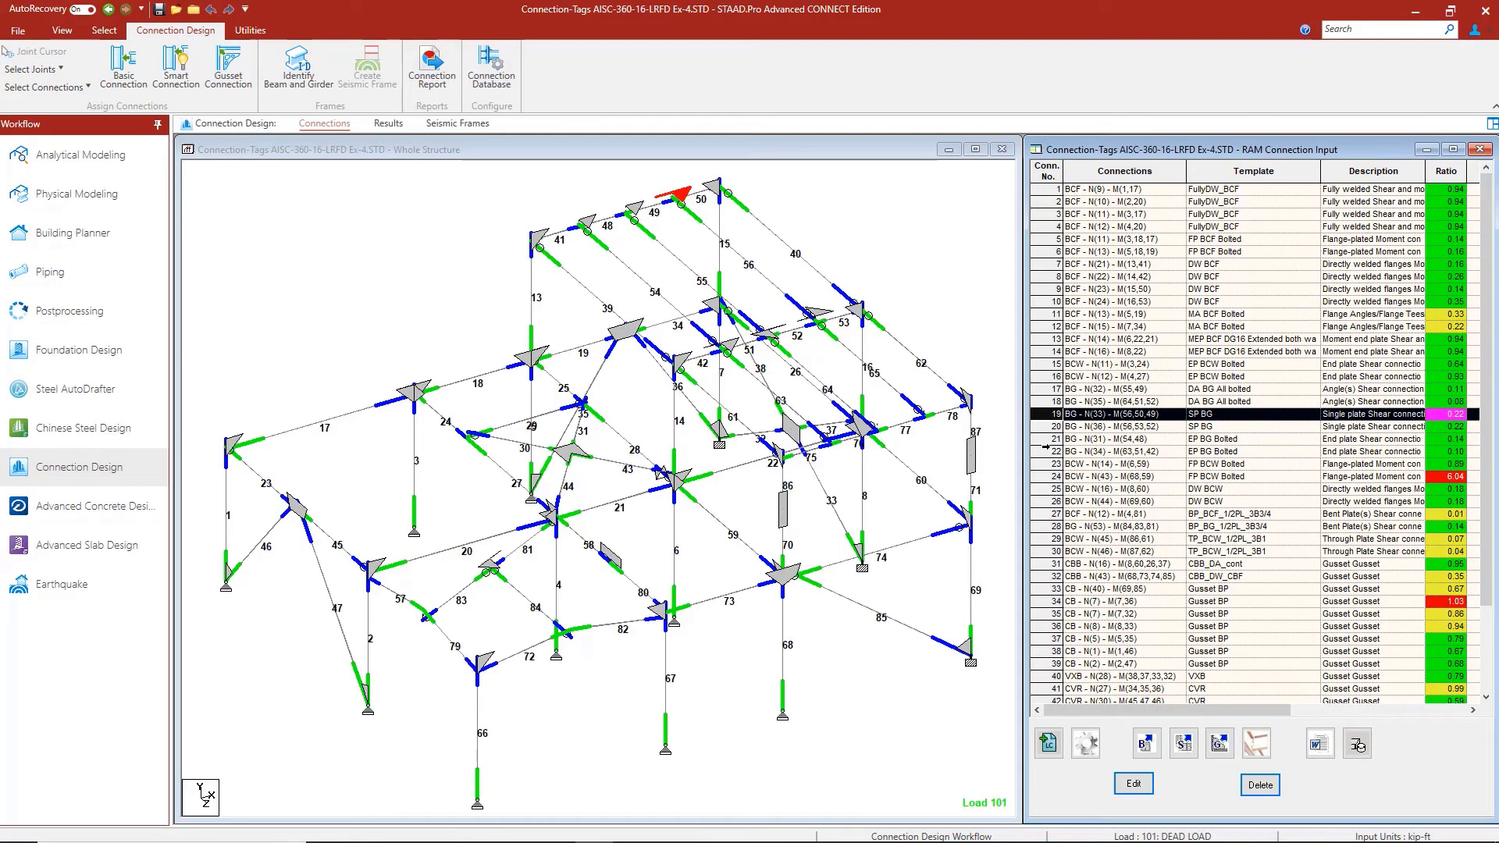
Inspect the end plate connection 21 at node 31 and flange-plated connection 23 at node 14 in rotated 3D views, closing each Connection Pad.
double_click(1165, 439)
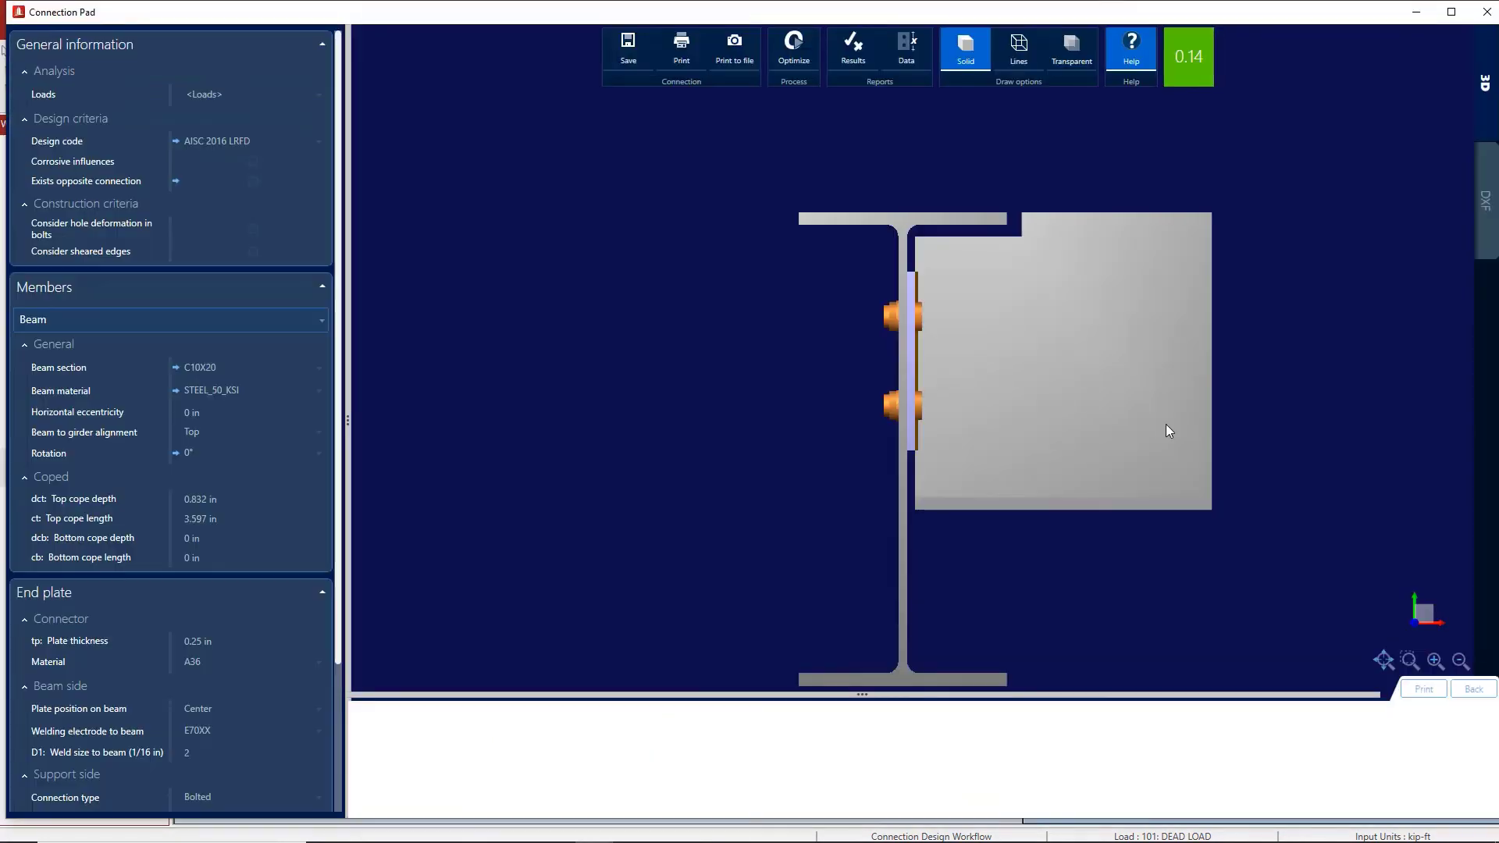
drag(1127, 445, 1070, 444)
click(1487, 12)
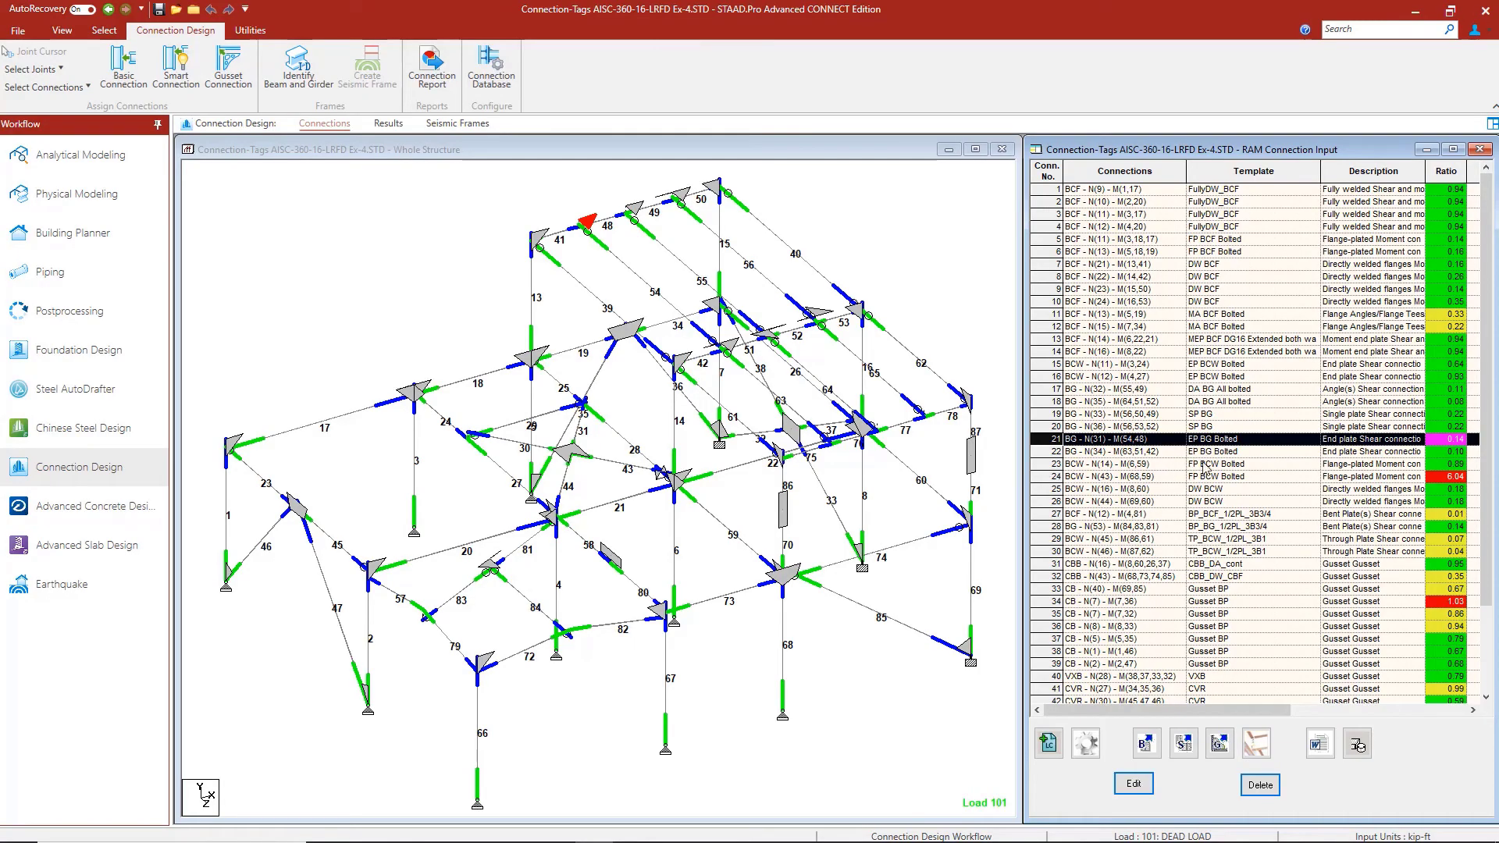
double_click(1045, 466)
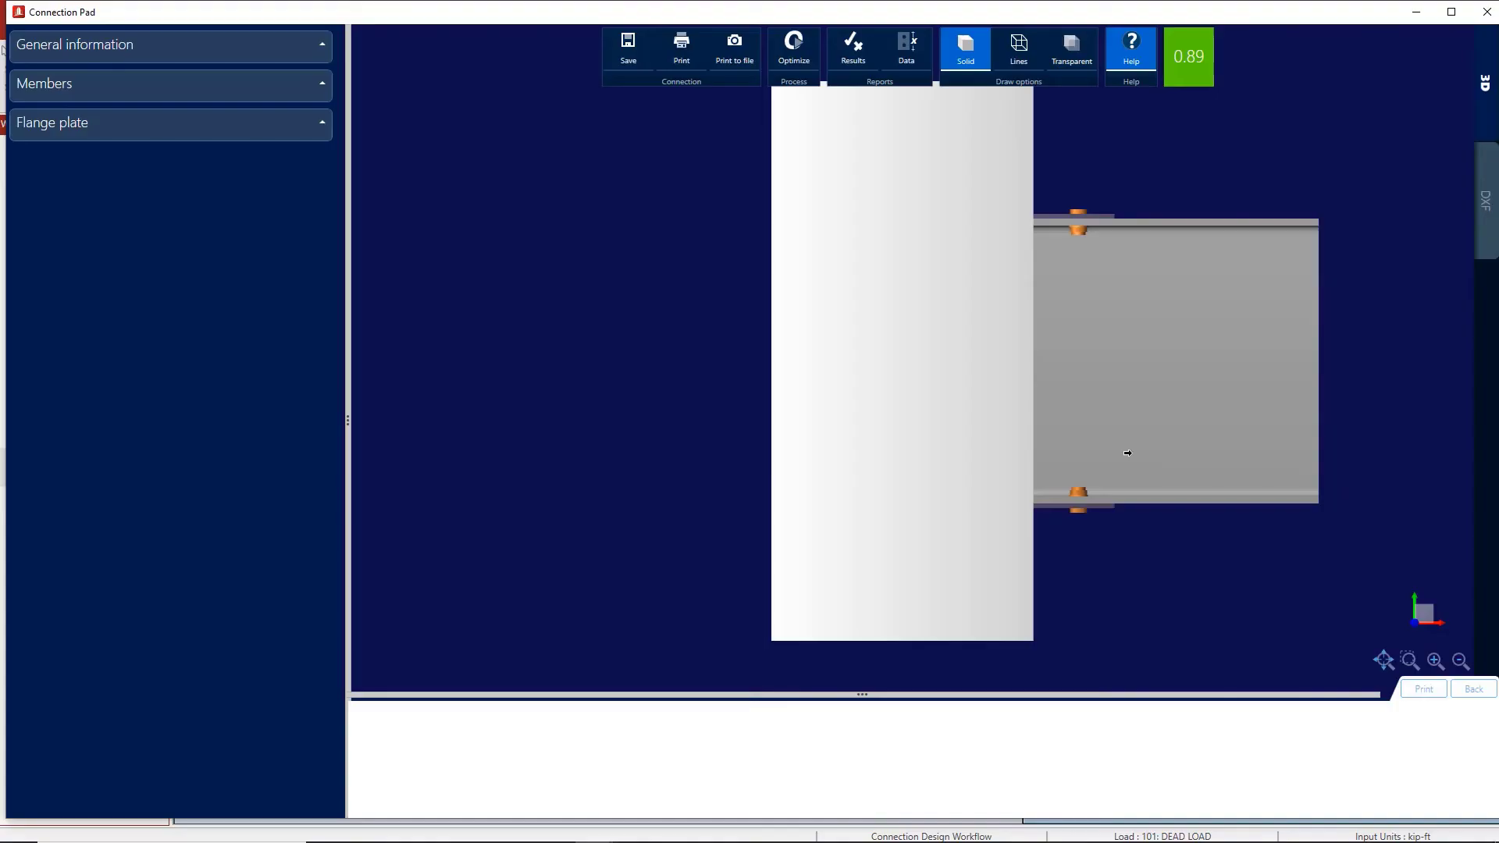
drag(1238, 362, 1184, 388)
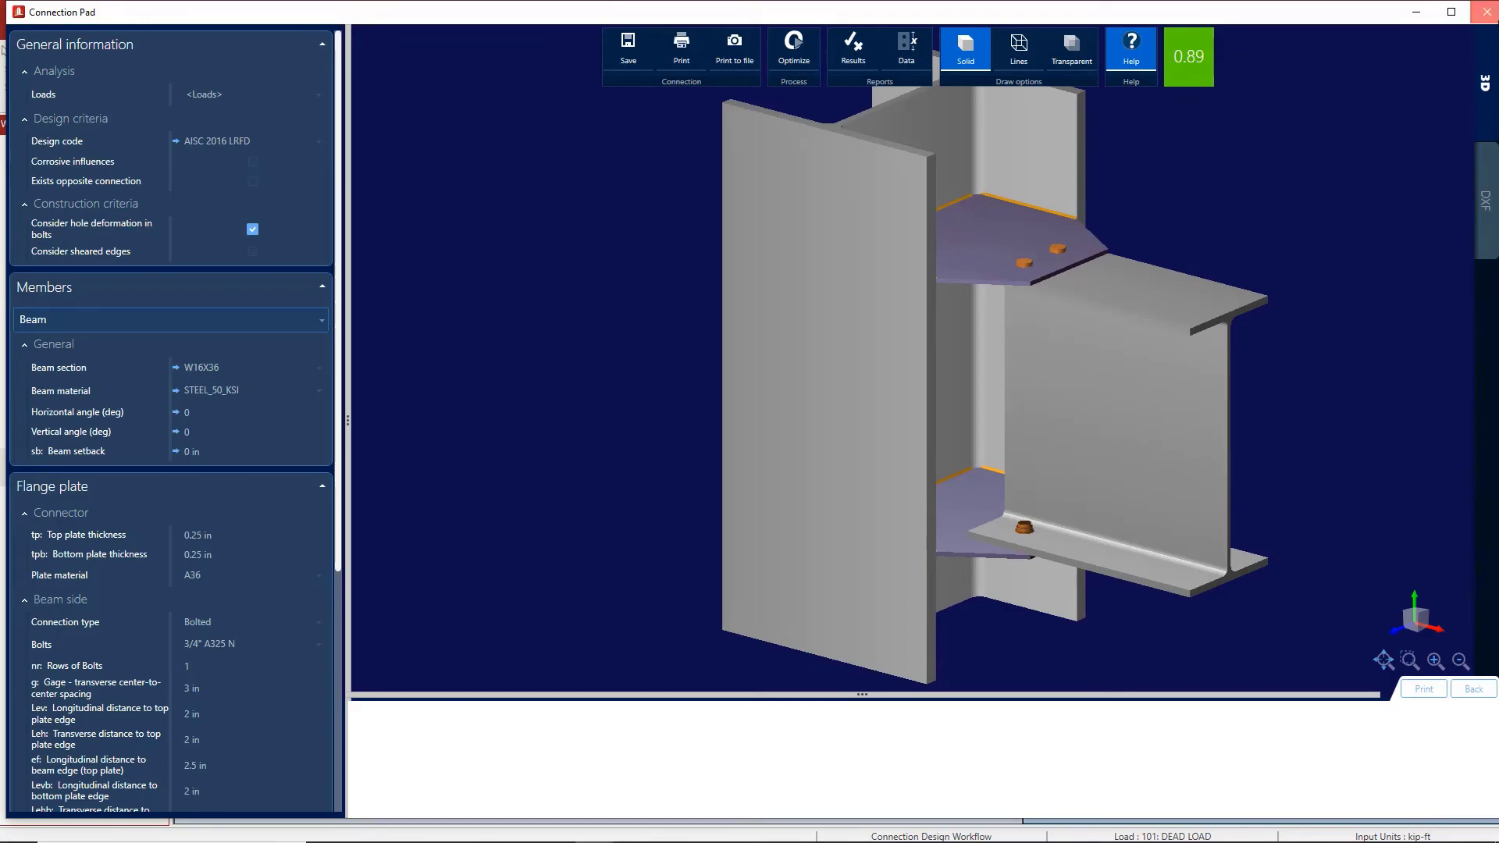
click(1483, 12)
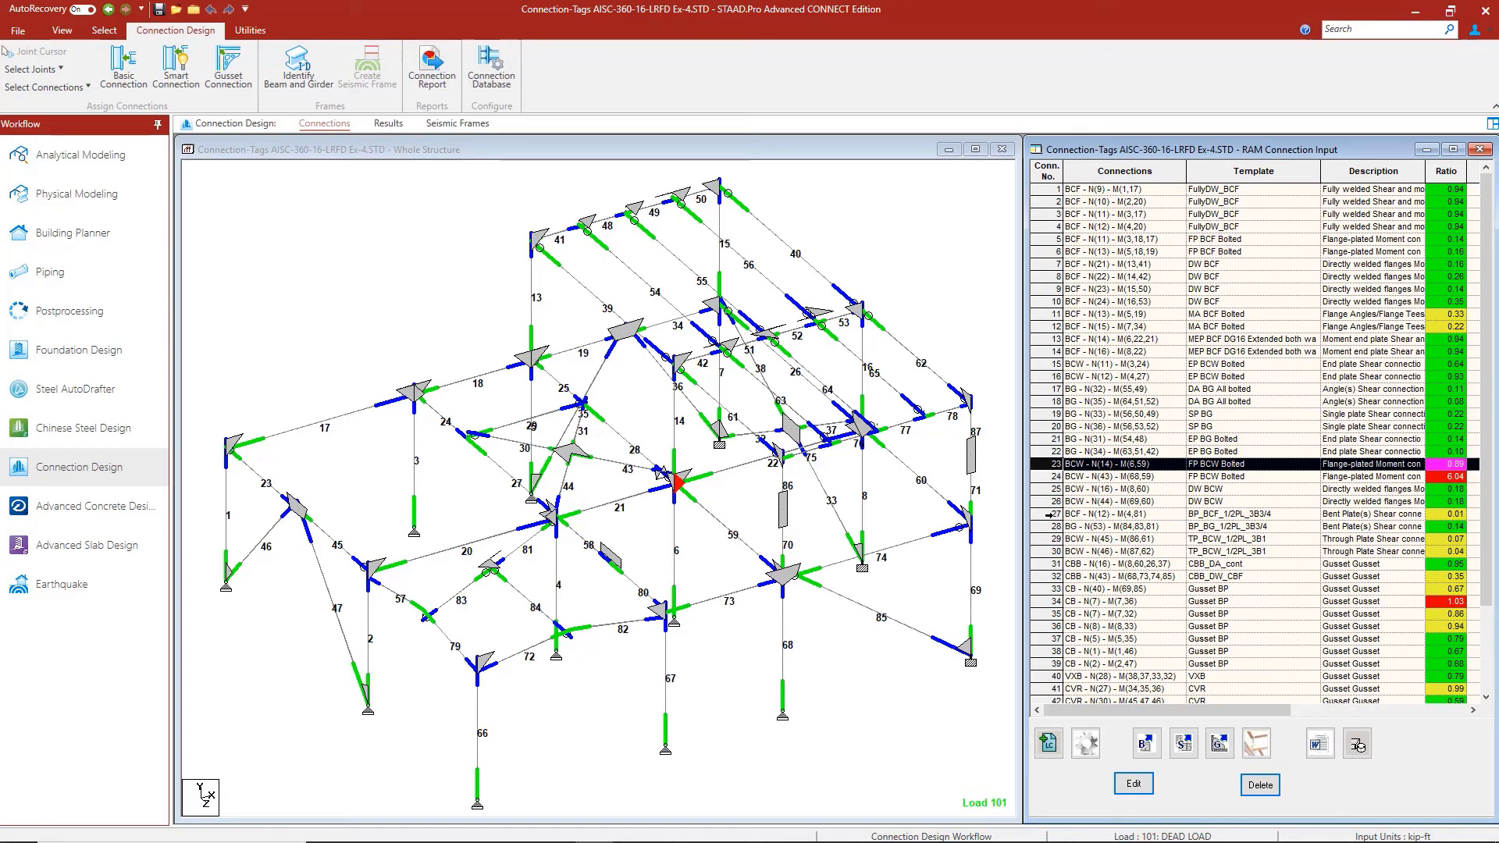
Inspect the bent plate connection 27 at node 12 and through plate connection 29 at node 45 in rotated 3D views.
double_click(1049, 515)
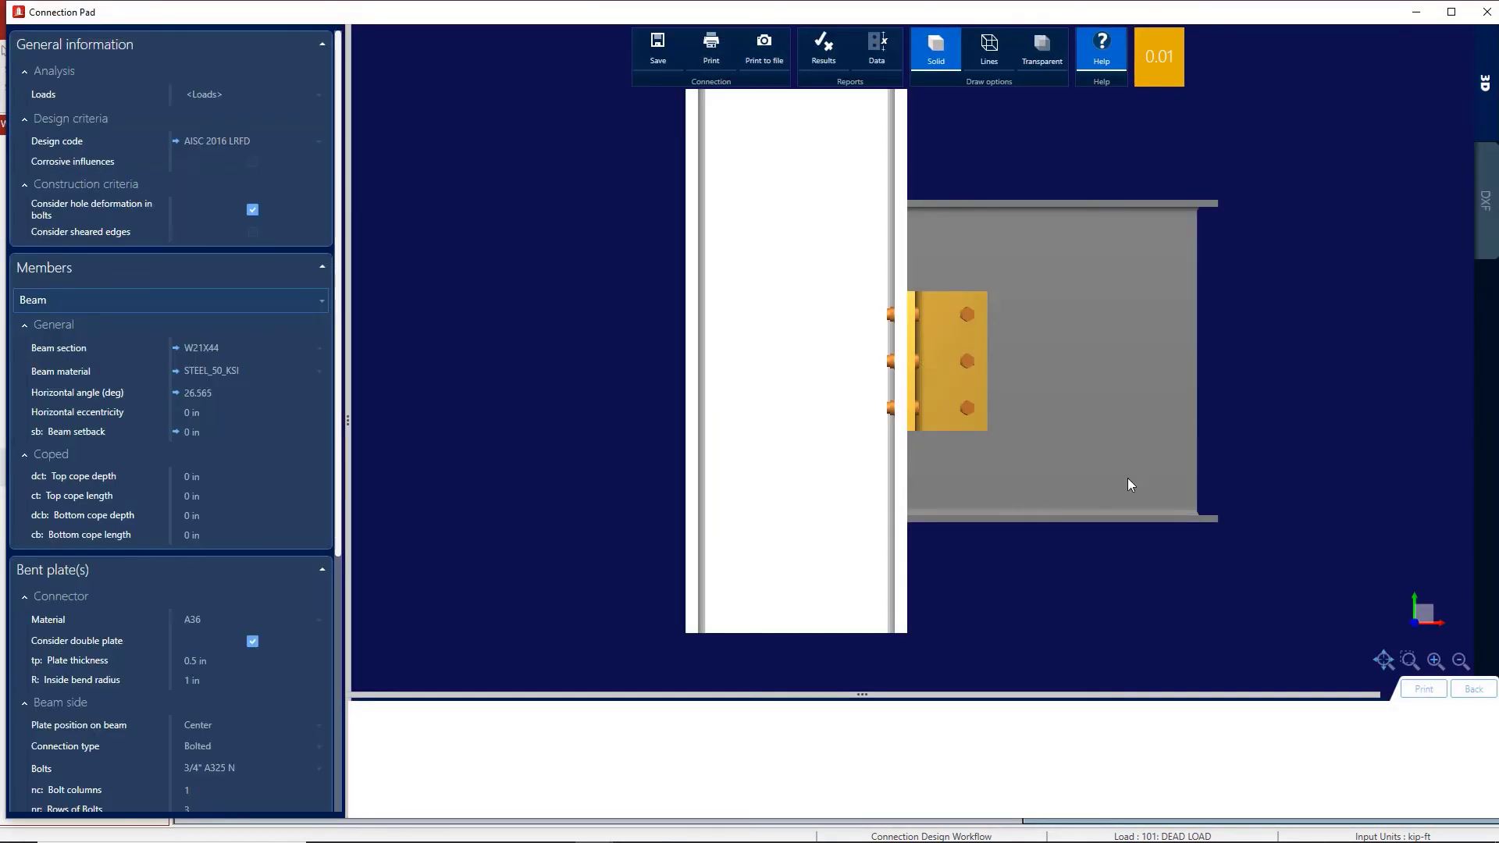
drag(1127, 478, 1022, 503)
click(1487, 11)
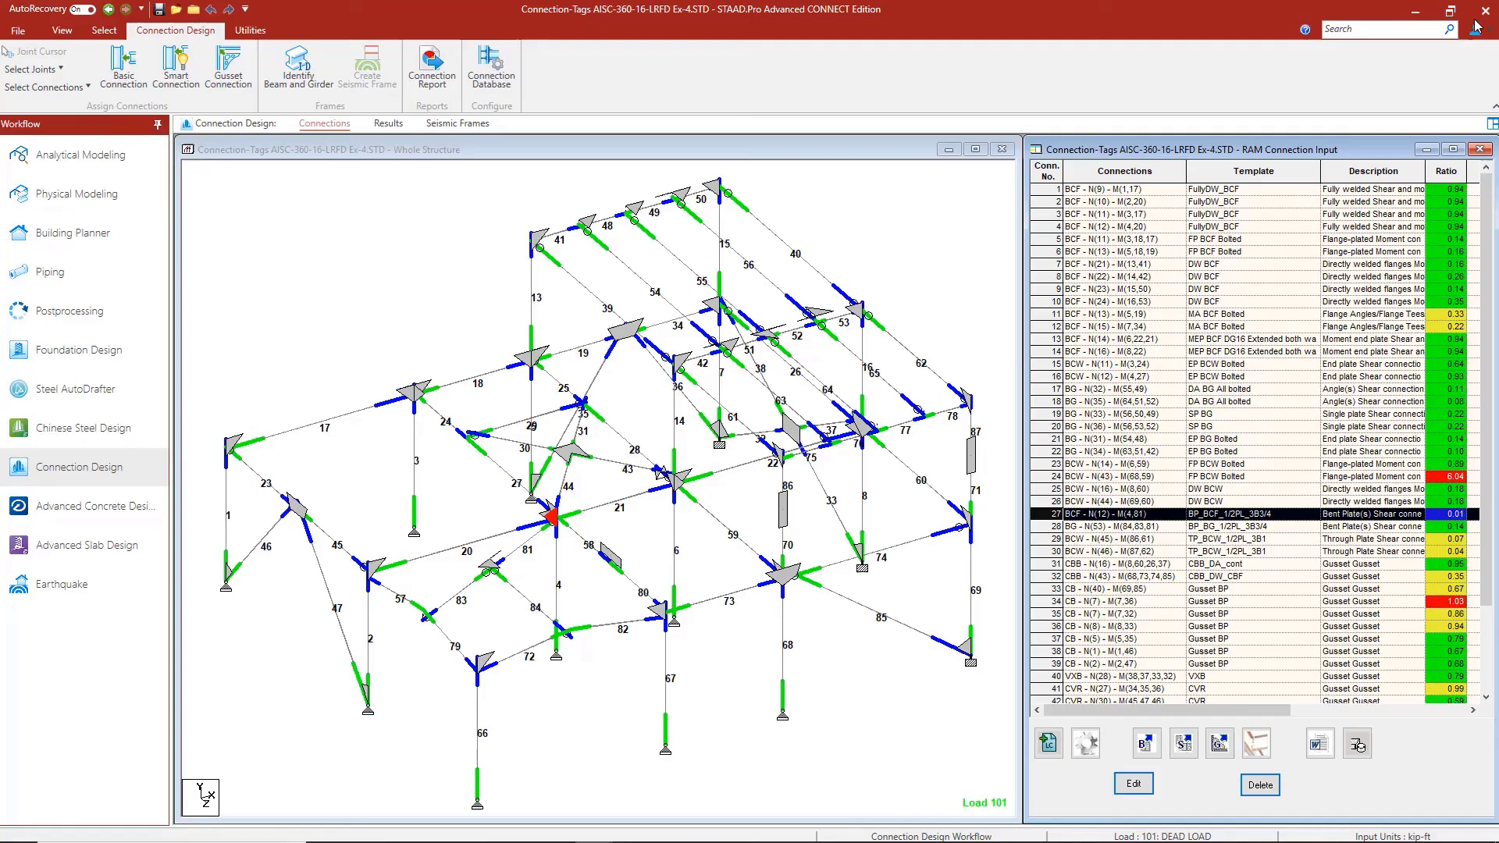
click(1052, 539)
double_click(1052, 539)
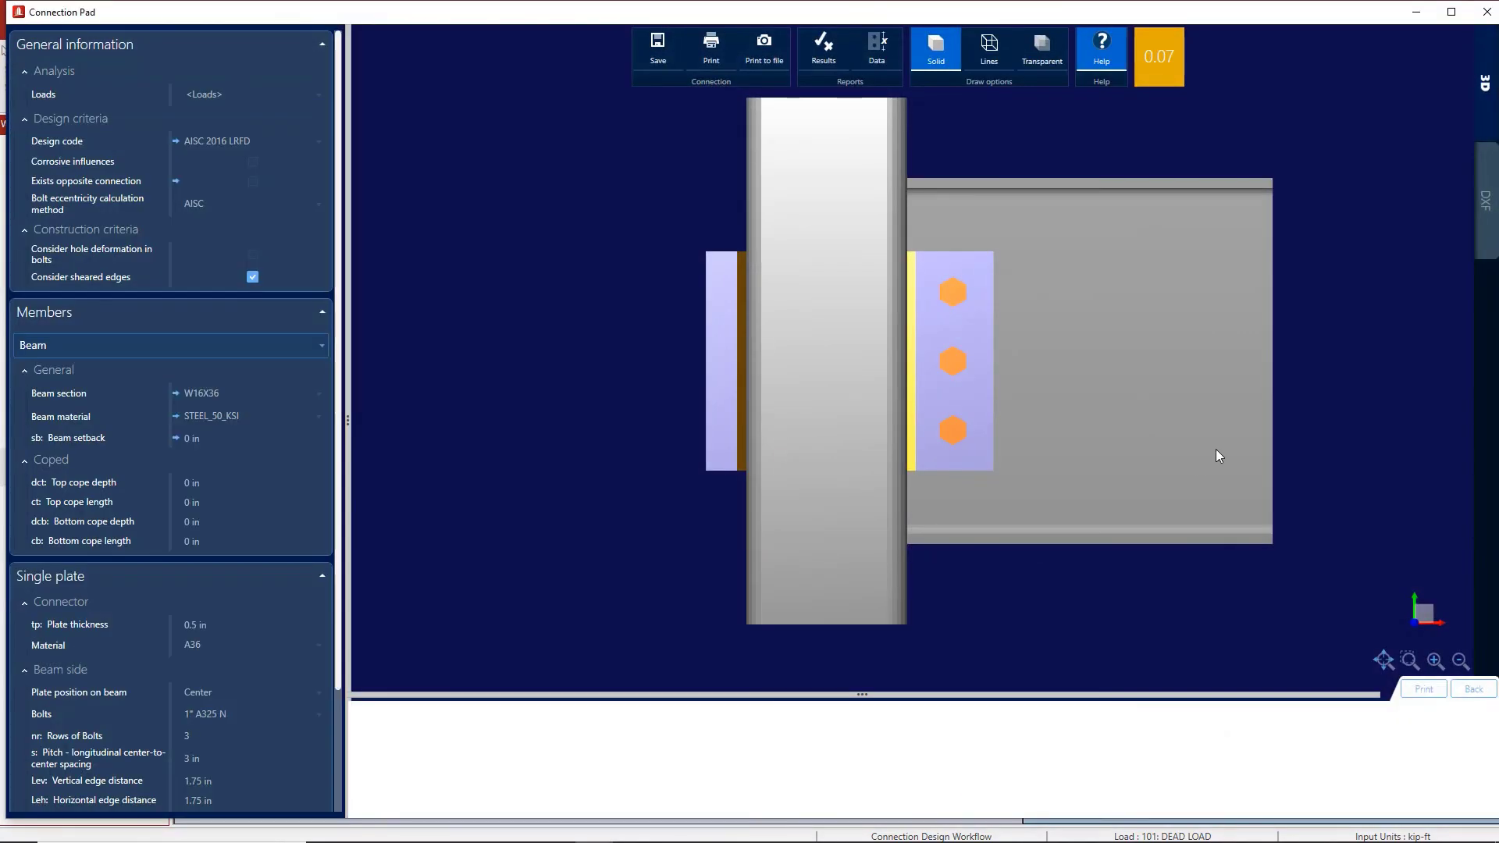
drag(1221, 455, 1187, 460)
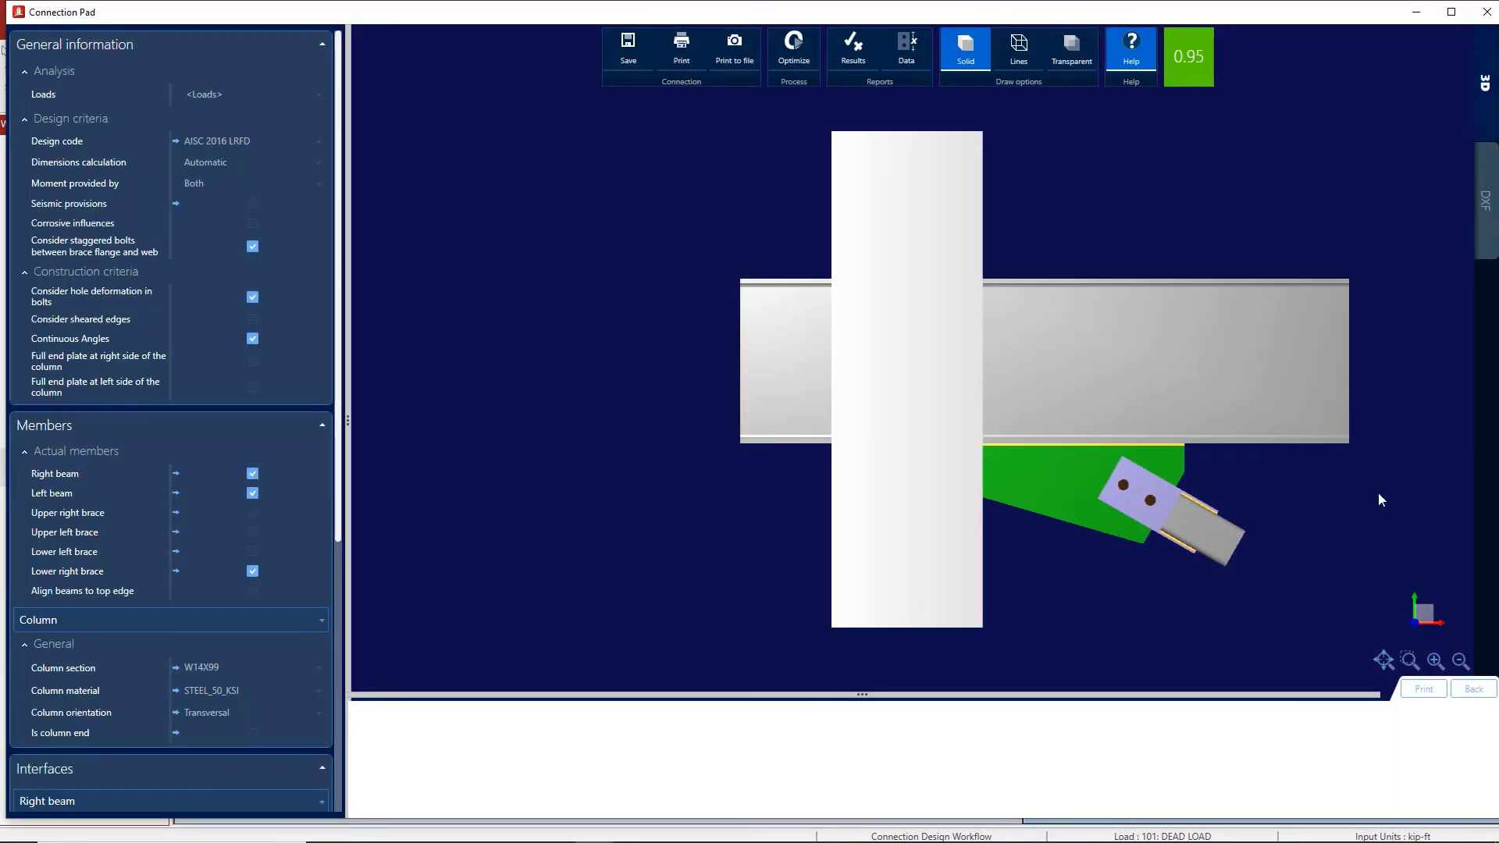
Inspect the gusset connections 31 at node 16, 33 at node 40 and 40 at node 28 in rotated 3D views.
drag(1379, 494, 1172, 526)
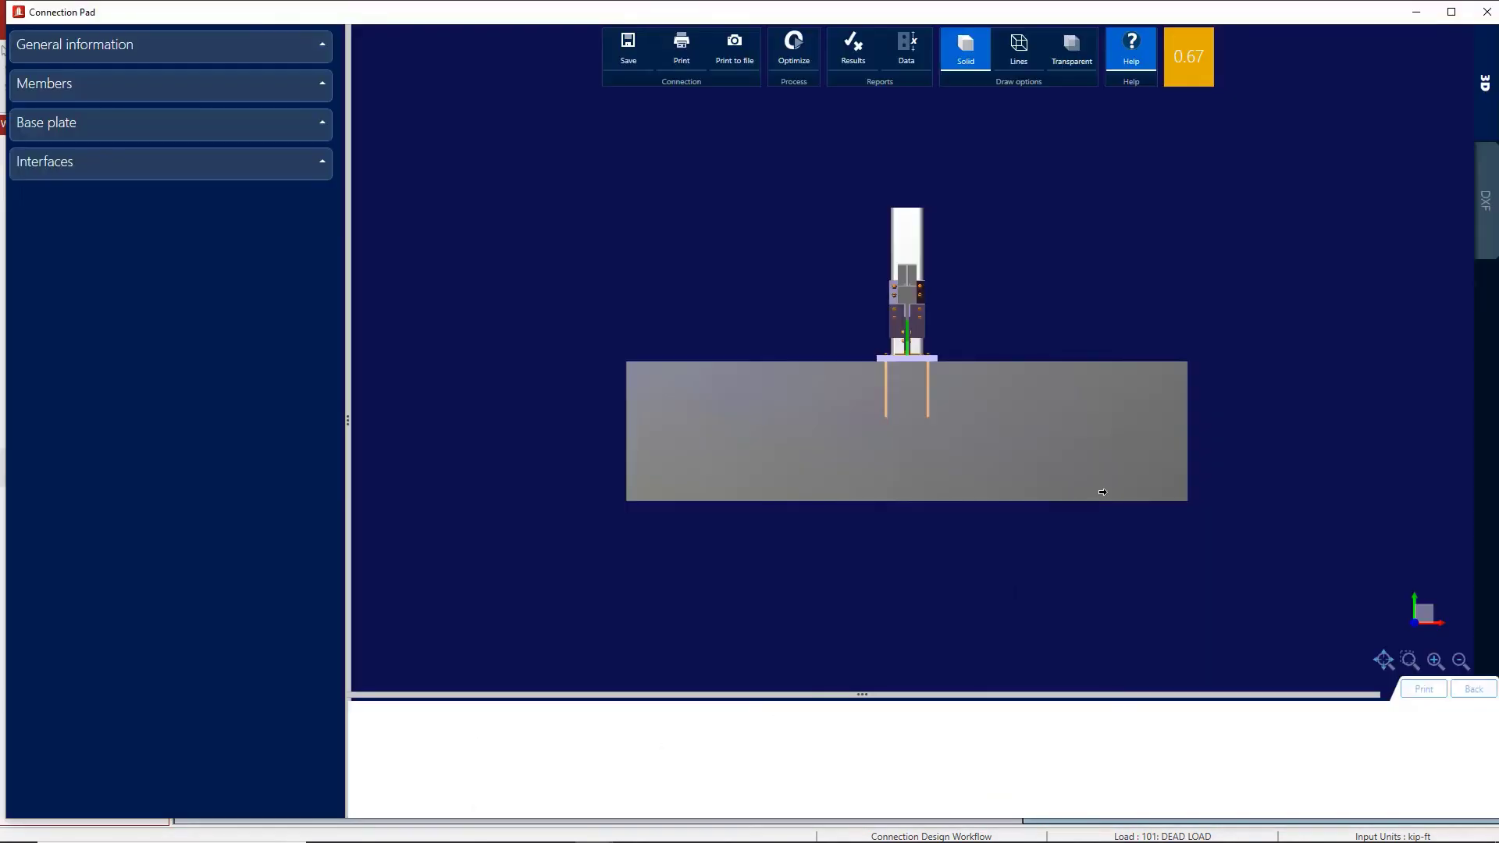
drag(1145, 445, 1258, 478)
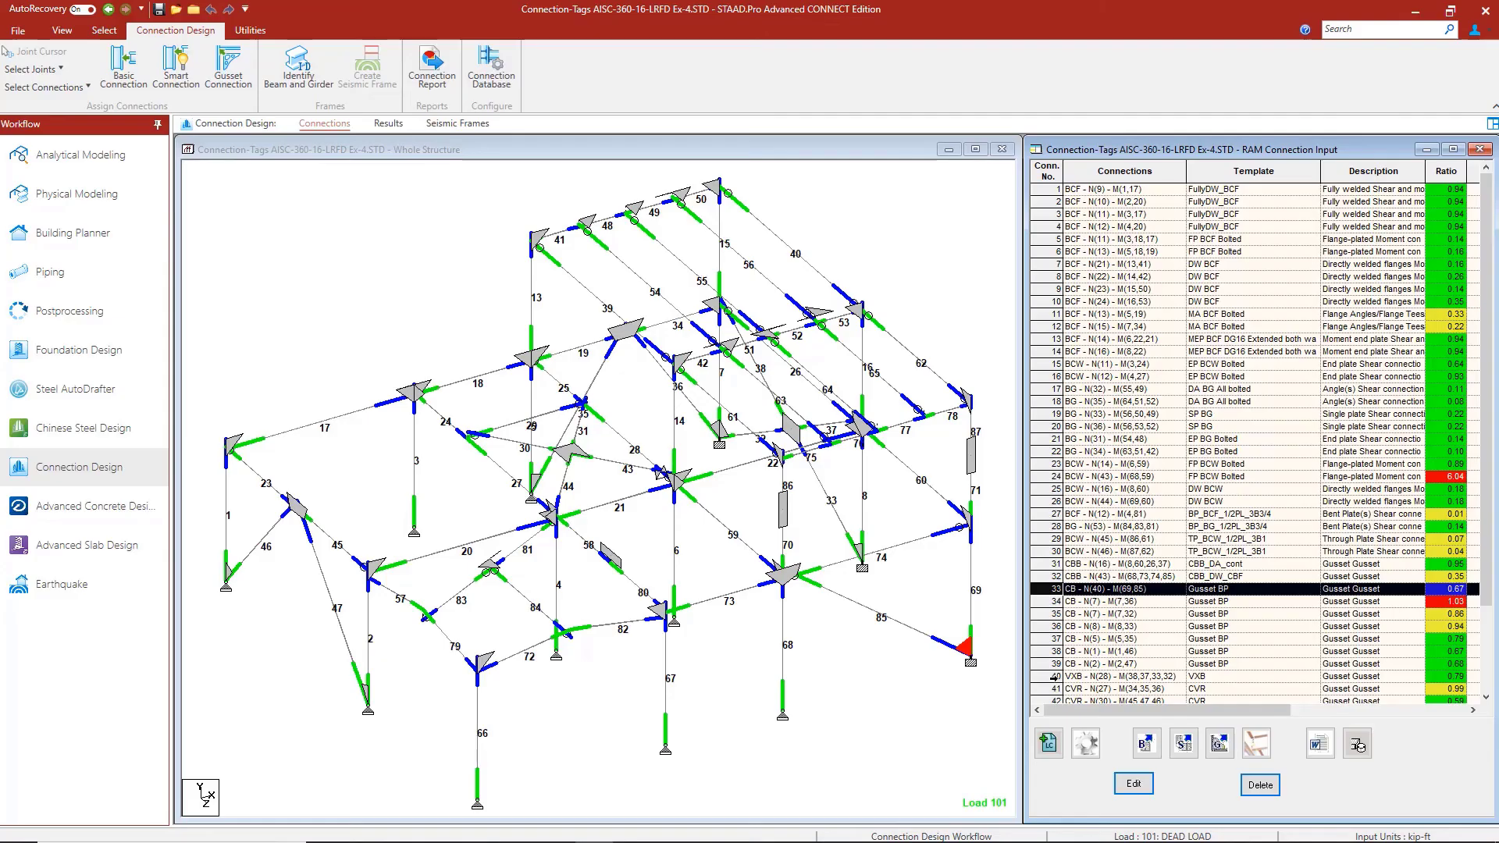
double_click(1054, 676)
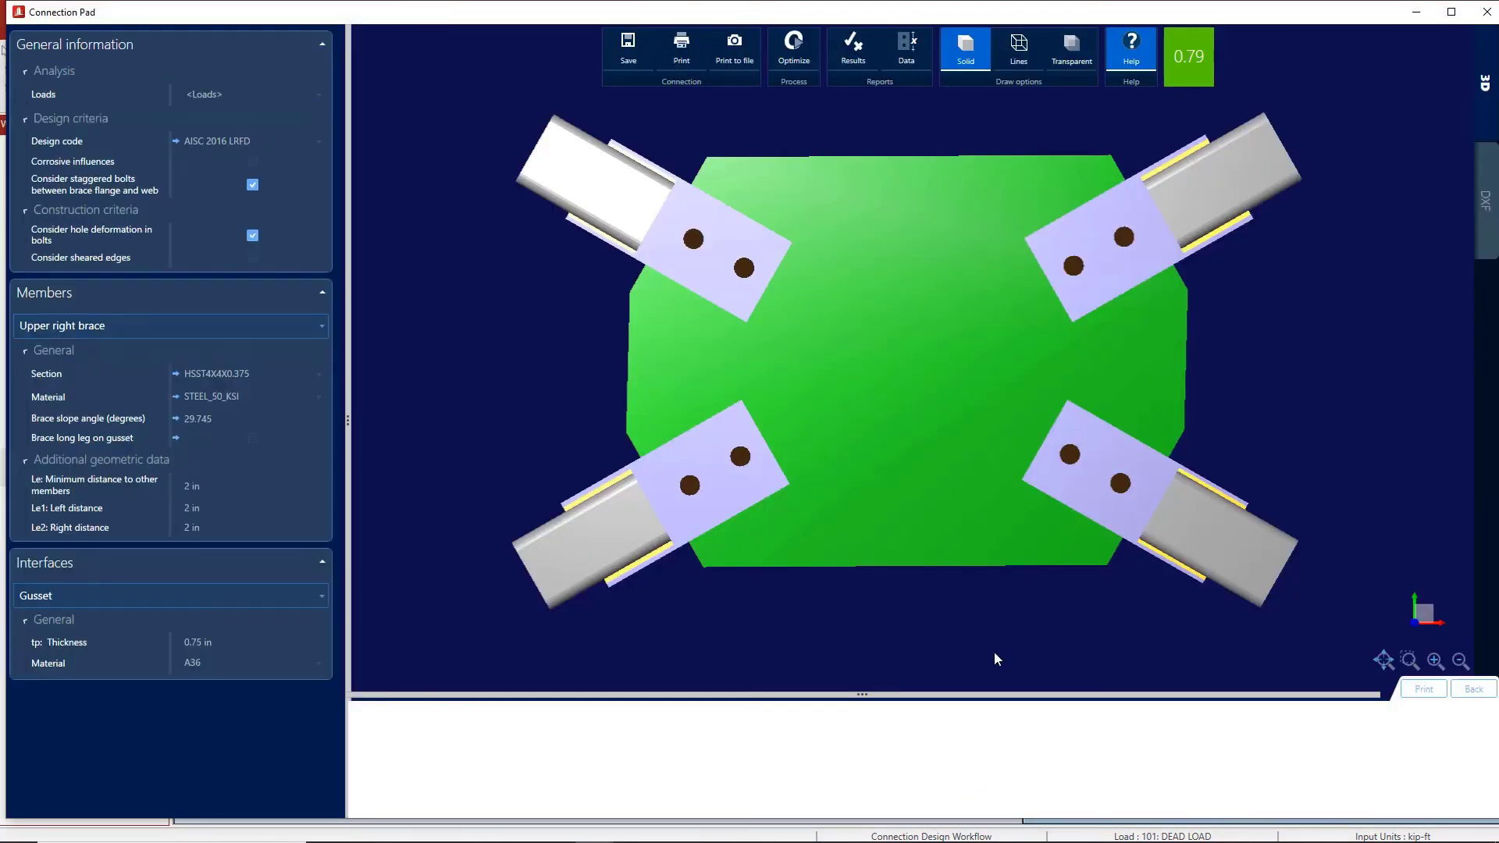
drag(1127, 486, 1112, 524)
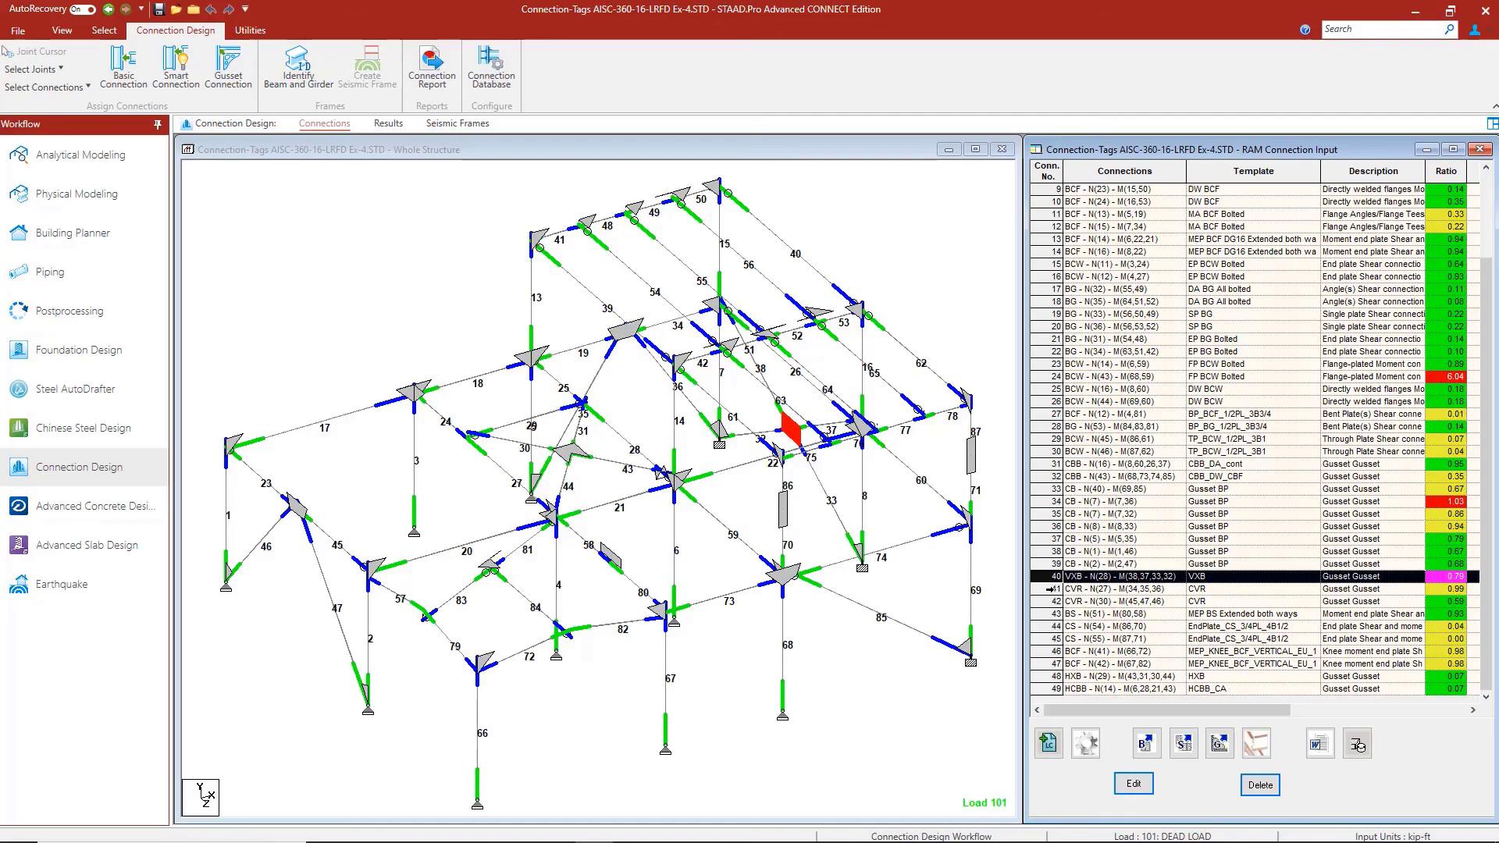
Inspect the CVR gusset connections 41 at node 27 and 42 at node 30 in rotated 3D views, closing each Connection Pad.
click(1172, 582)
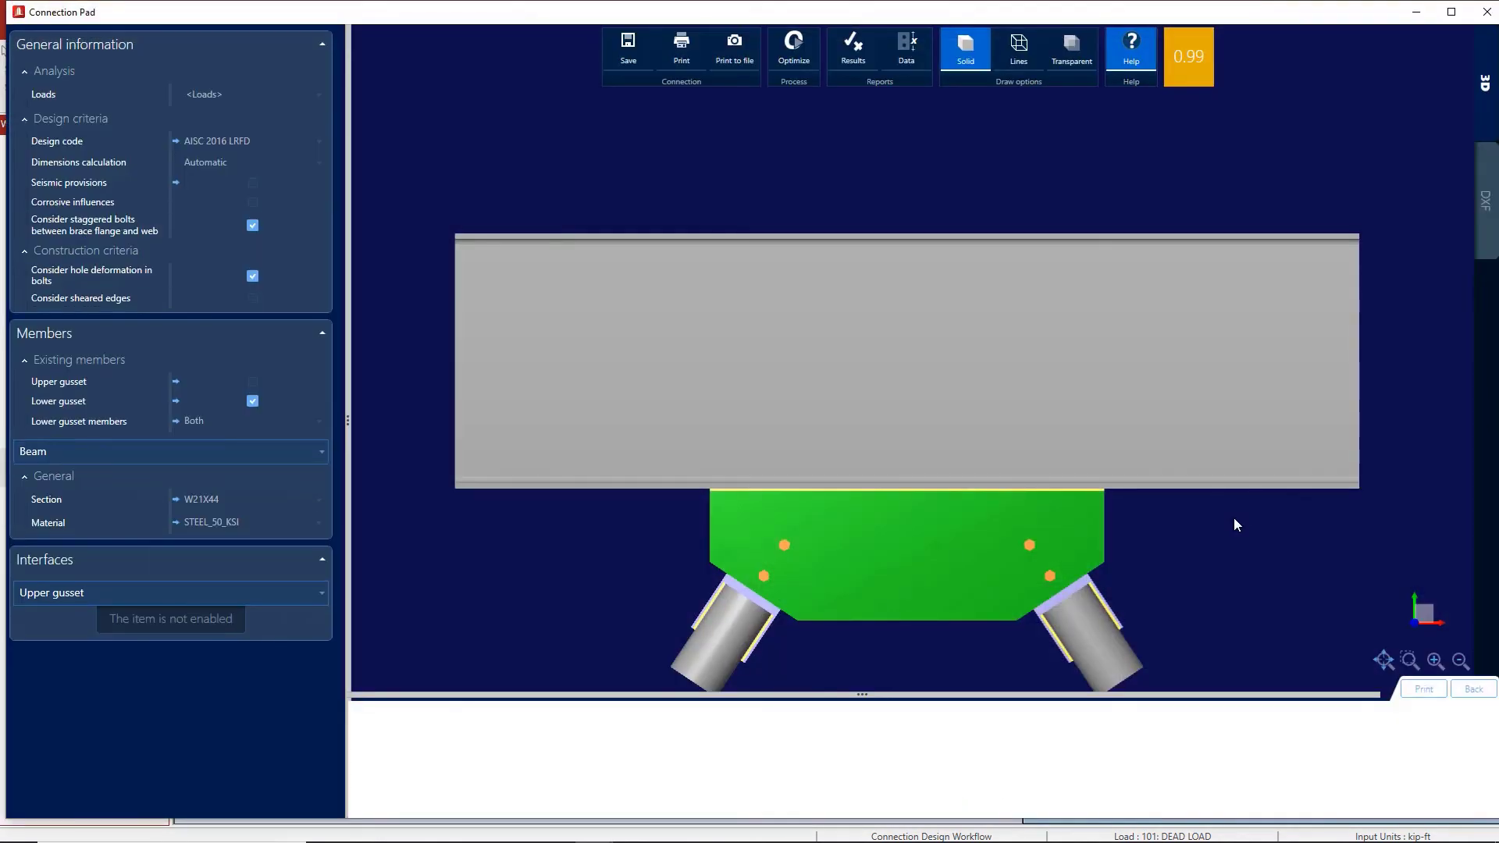
drag(1237, 525, 1198, 515)
click(1488, 14)
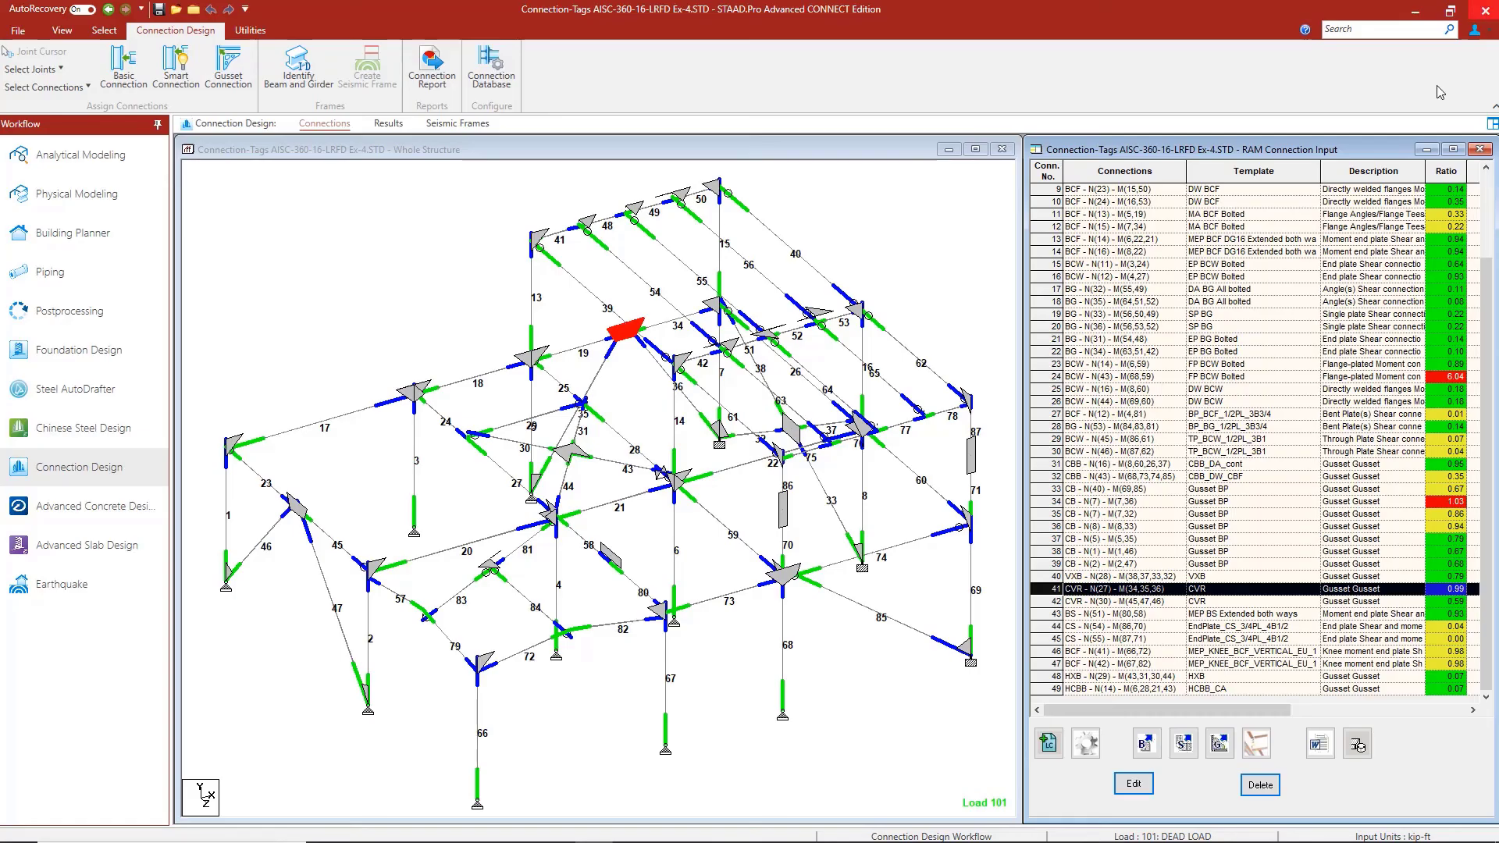
double_click(1050, 601)
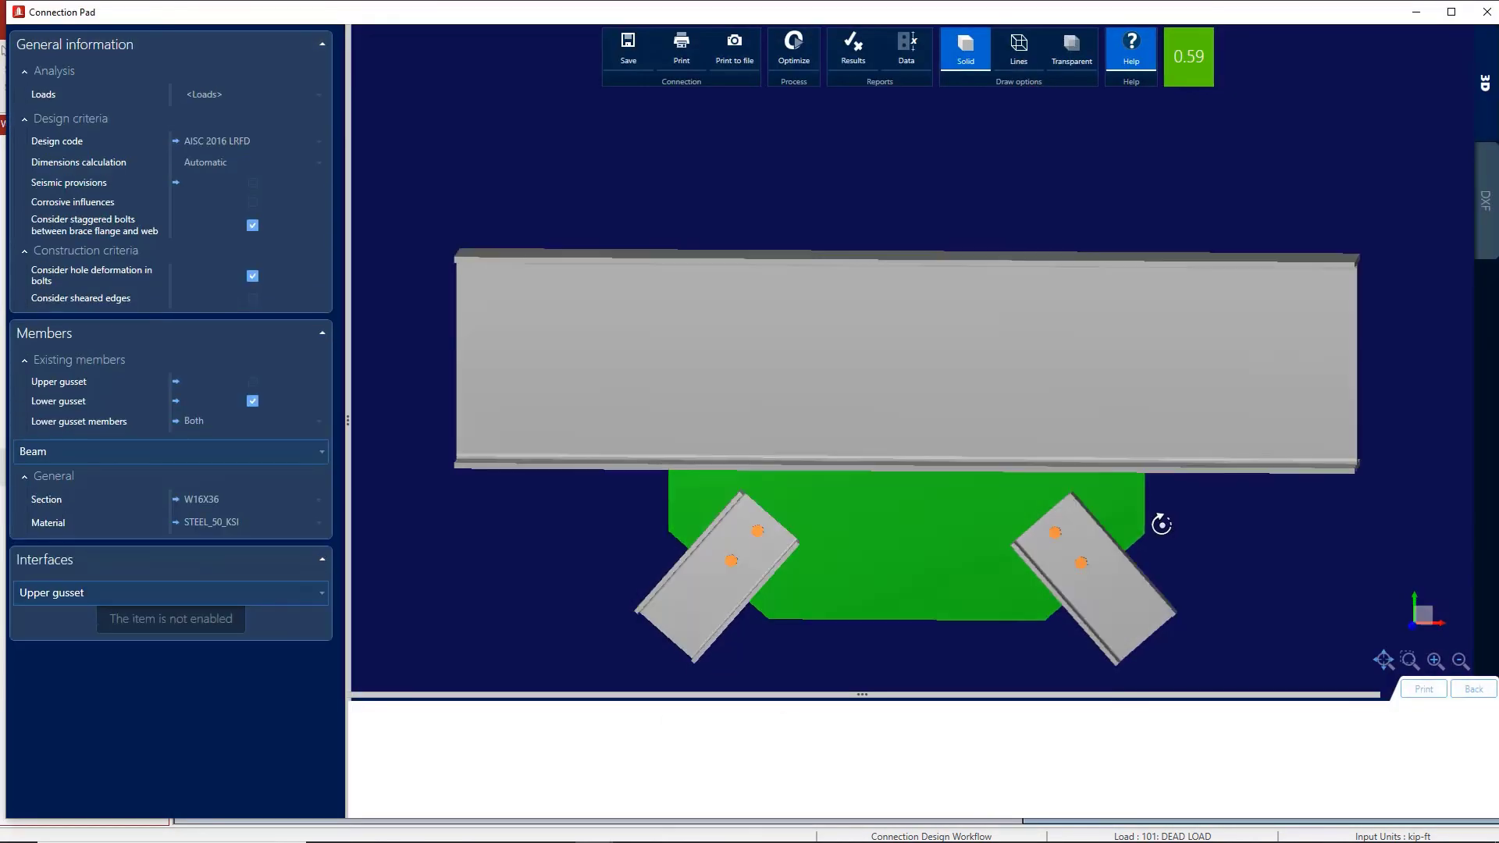
mouse_move(1161, 525)
mouse_down()
mouse_move(1057, 523)
mouse_move(1175, 517)
mouse_up()
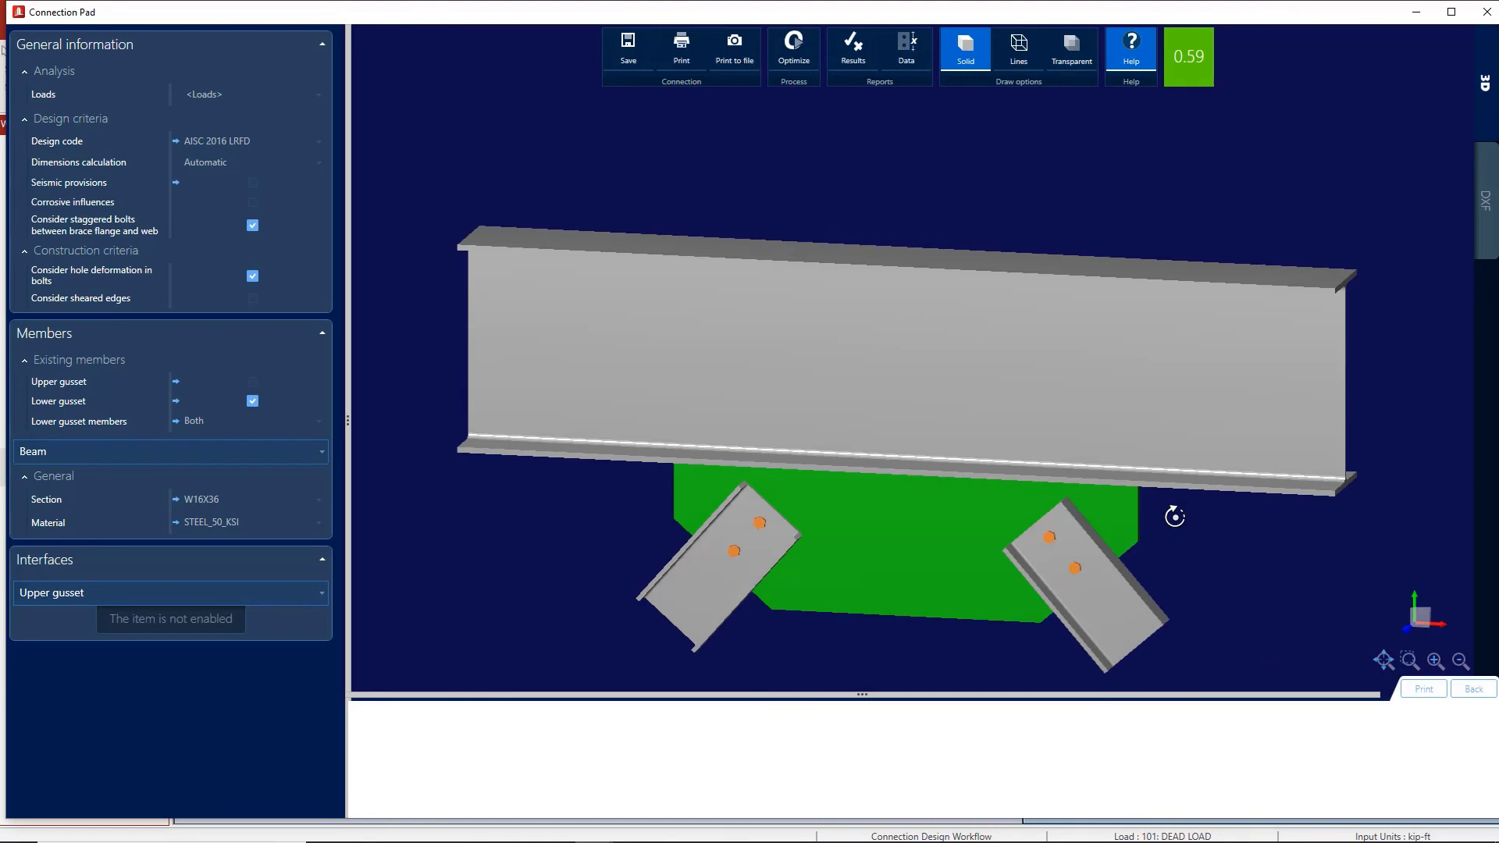
click(1486, 12)
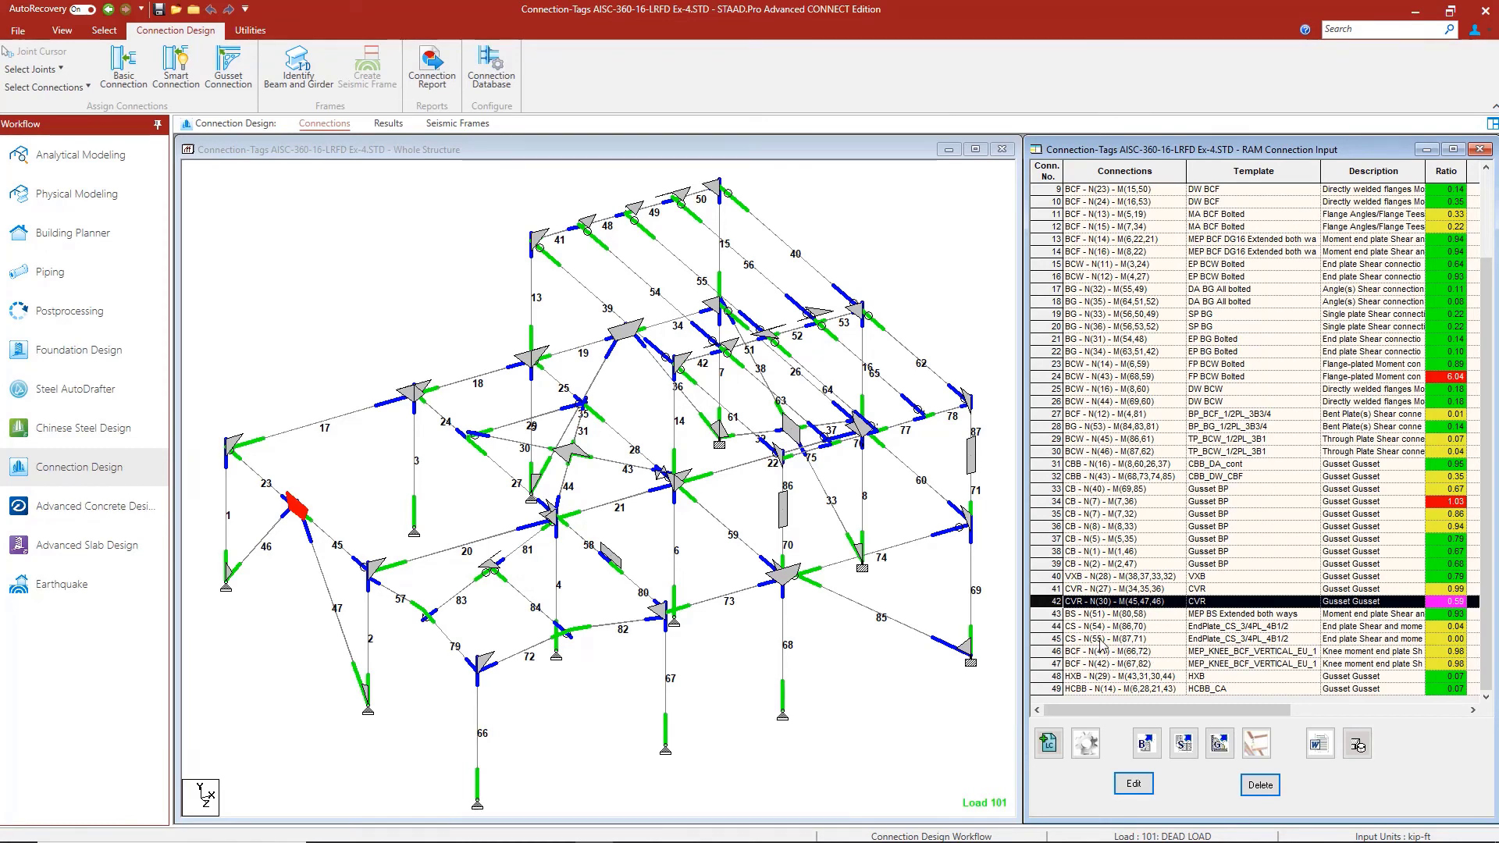
Inspect the beam splice connection 43 at node 51 and column splice connection 44 at node 54 in rotated 3D views, closing each Connection Pad.
click(1125, 614)
double_click(1125, 614)
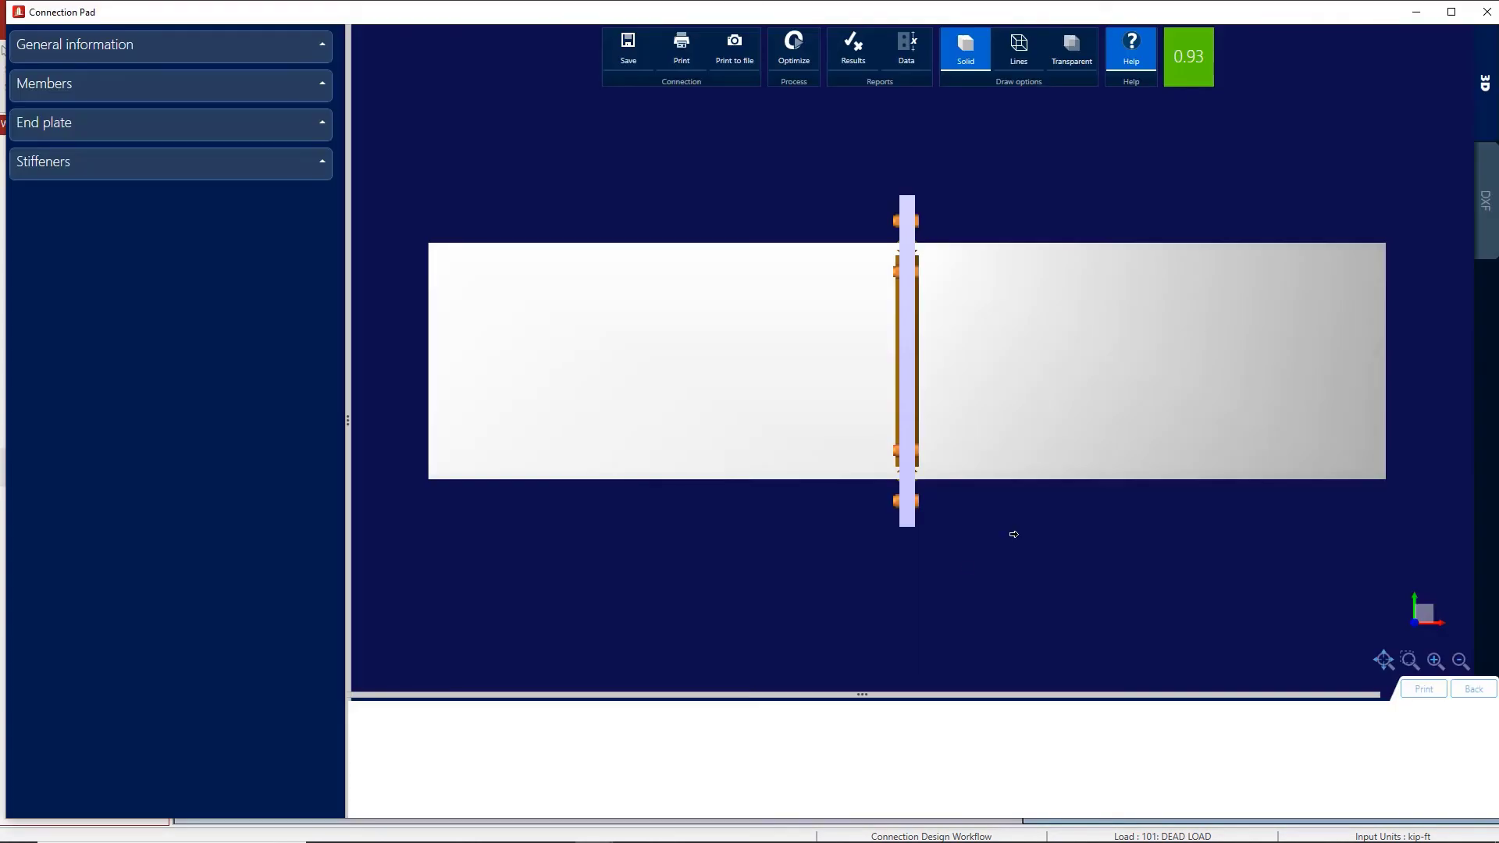
drag(1179, 415, 1164, 467)
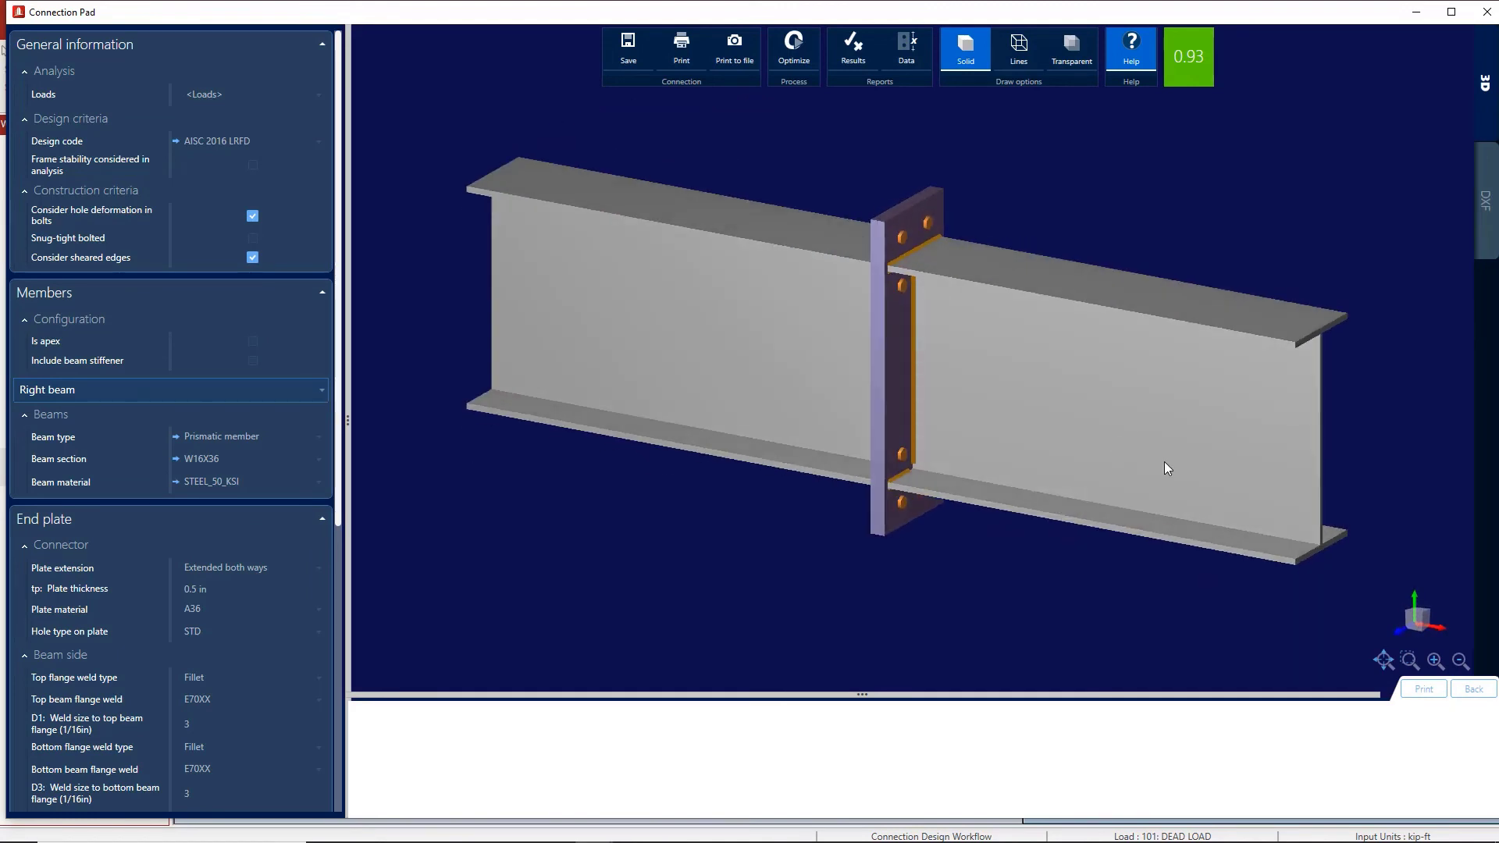
click(1487, 11)
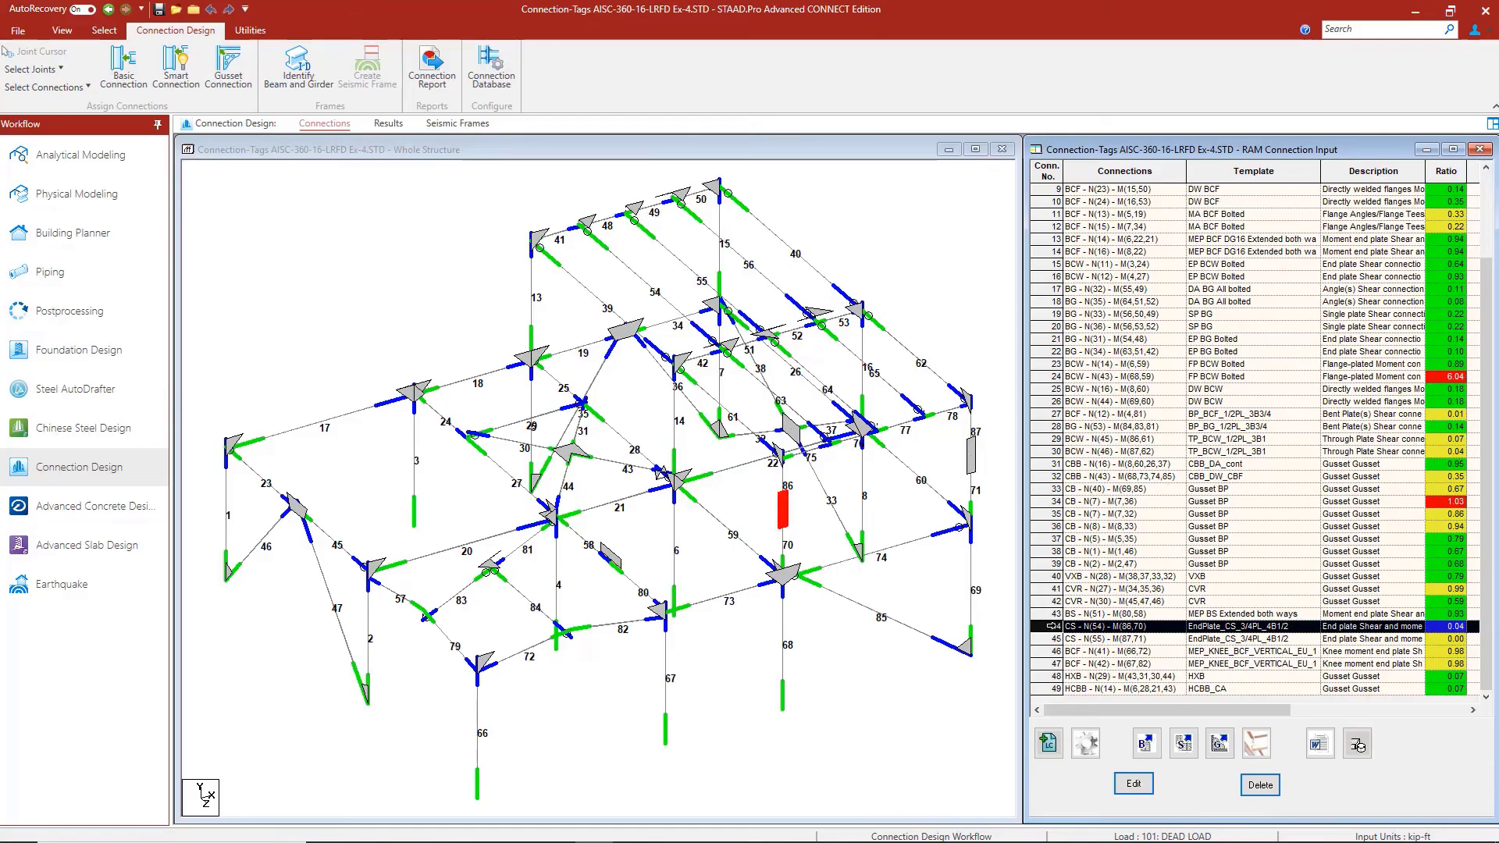
double_click(999, 485)
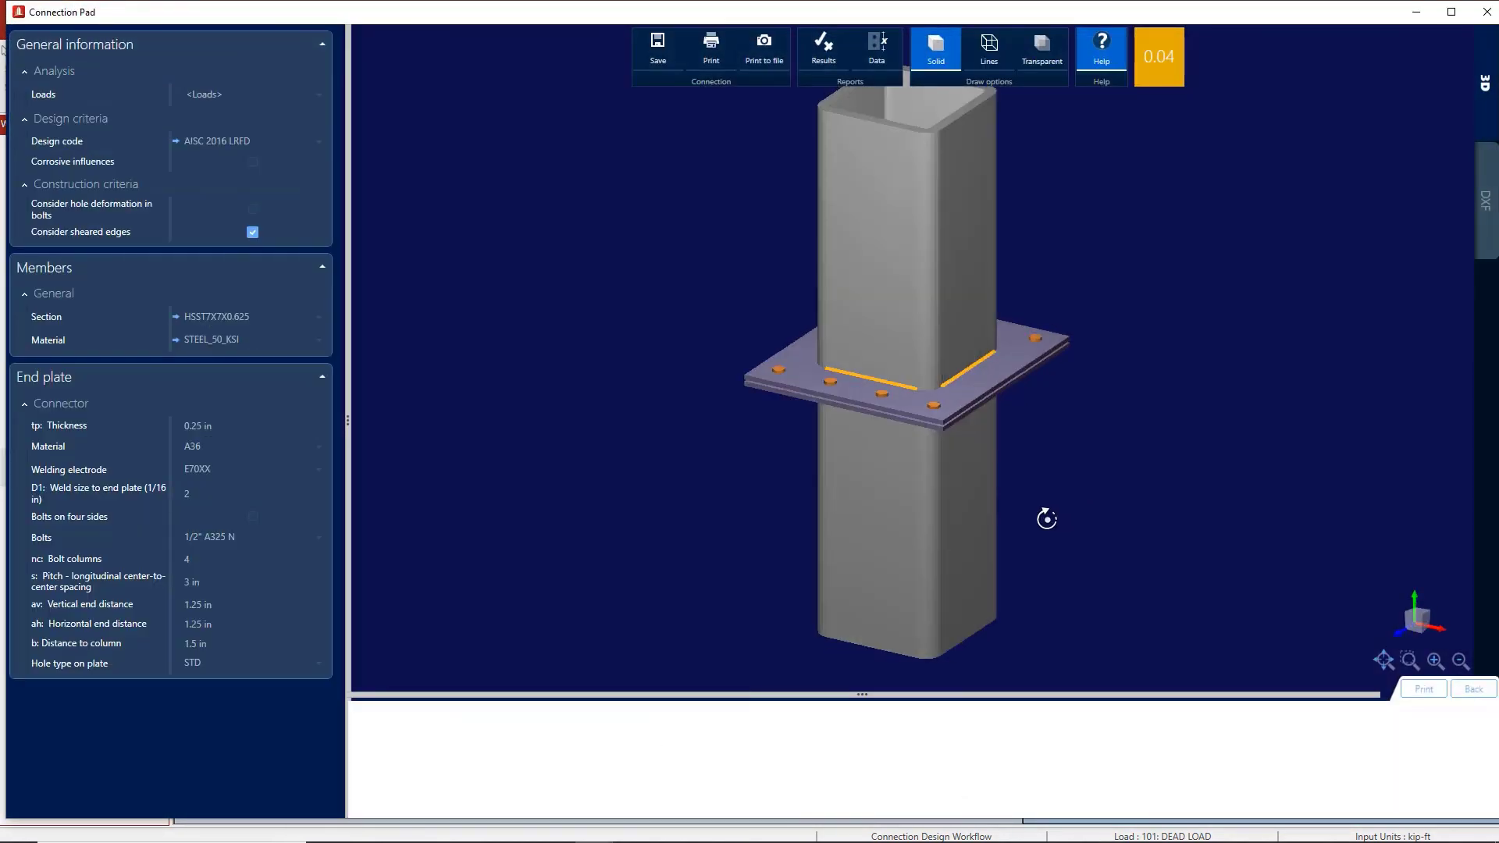
drag(1076, 503, 1083, 484)
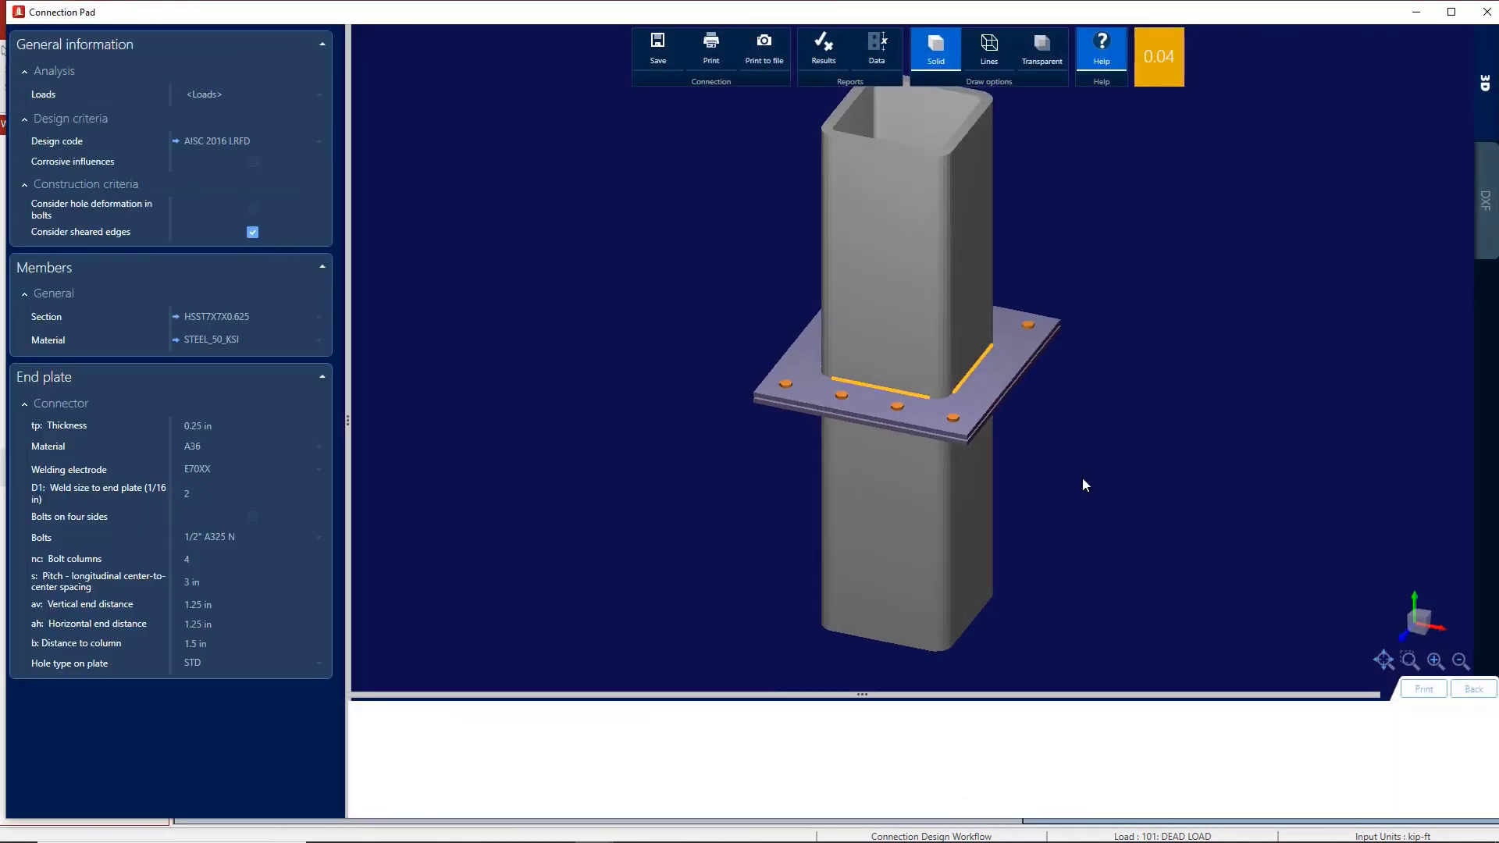
click(1486, 12)
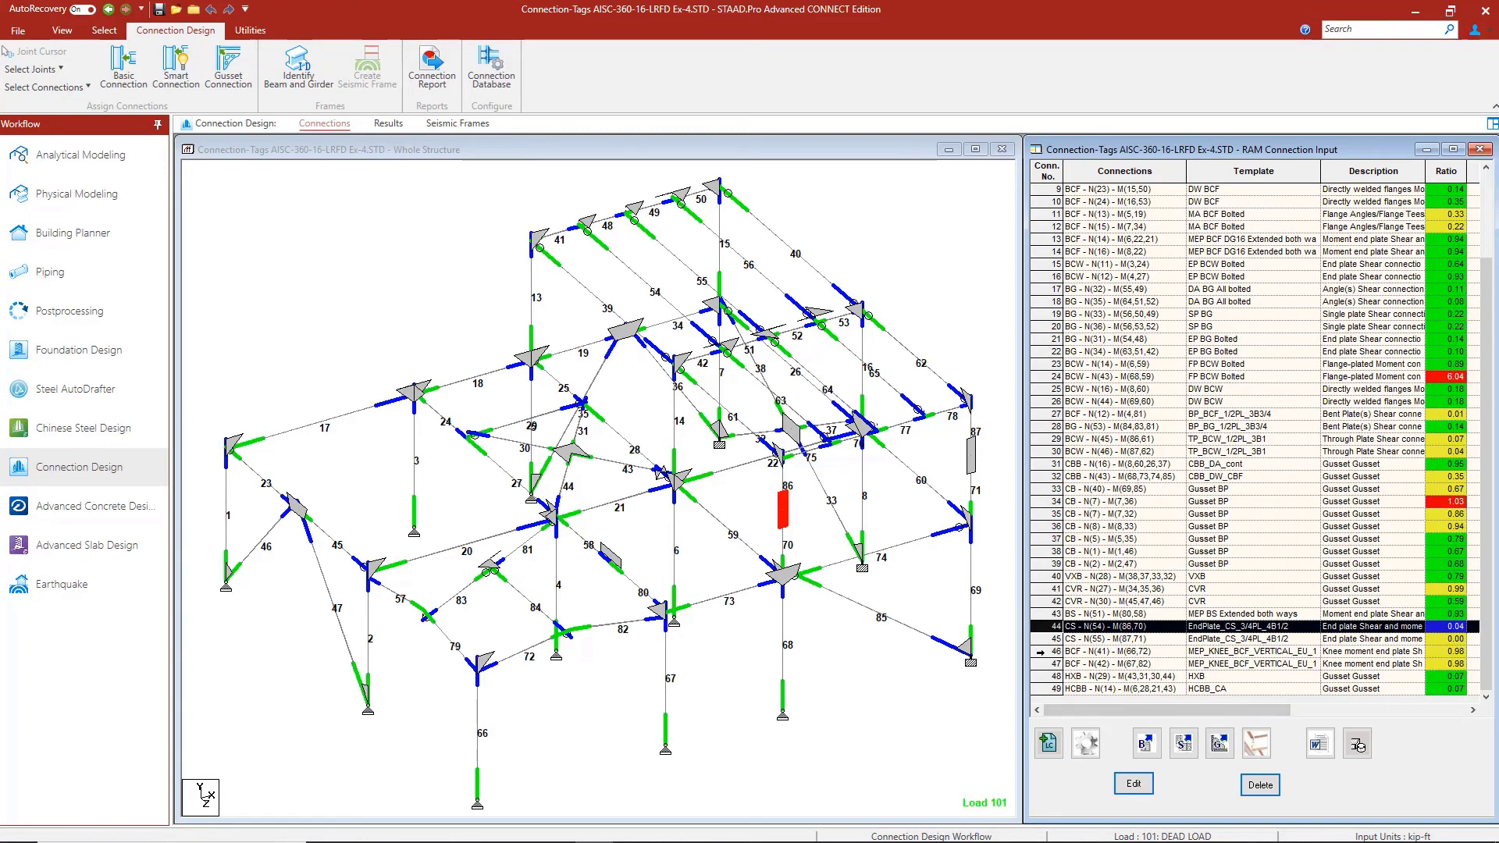
Inspect the knee moment end plate connection 46 at node 41 in a rotated 3D view, closing its Connection Pad.
click(1125, 652)
click(1134, 783)
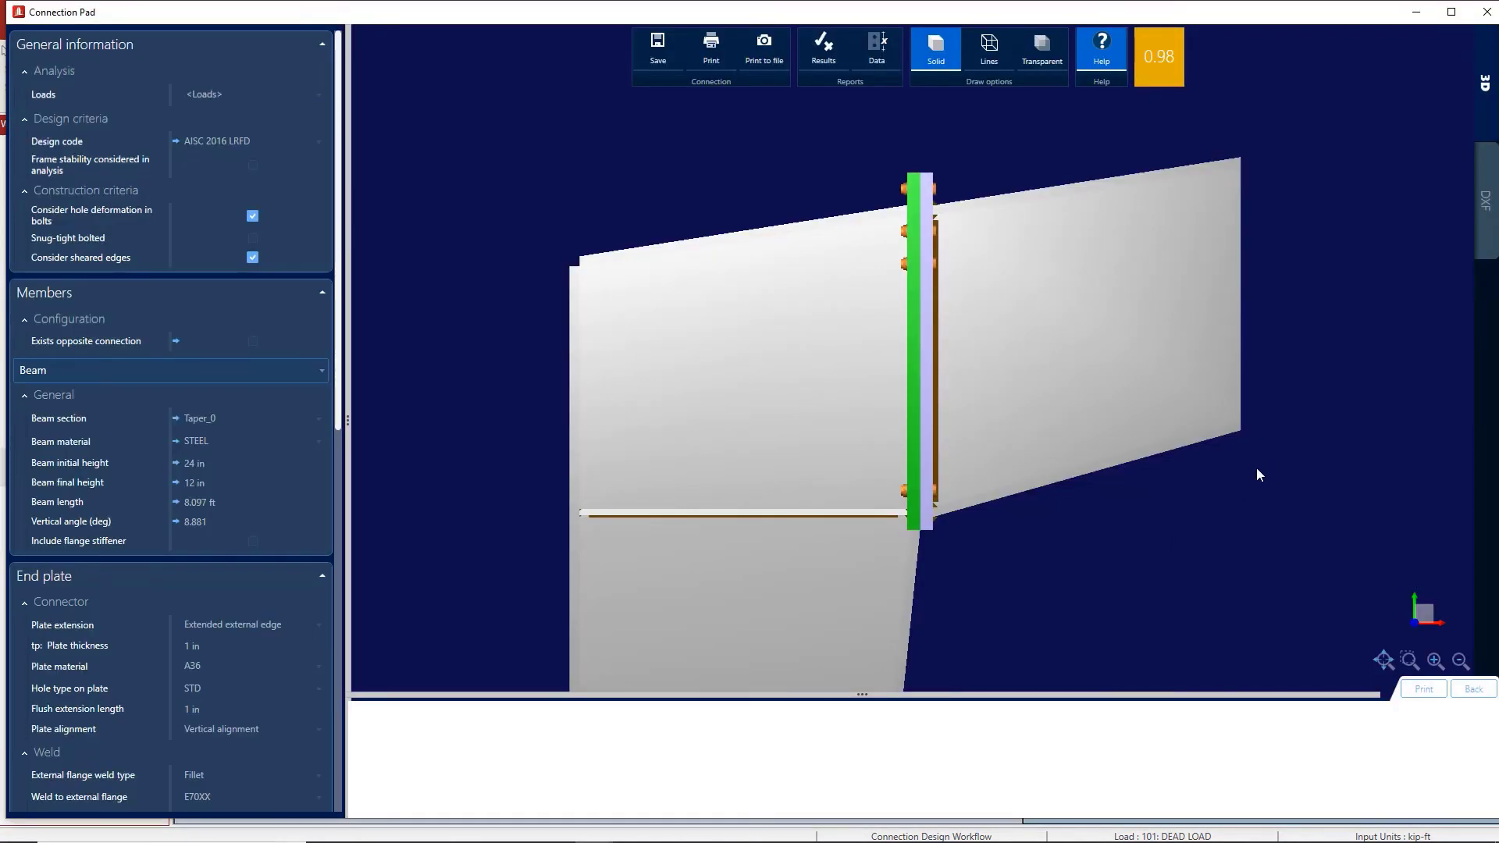
drag(1257, 467, 1030, 505)
click(1486, 13)
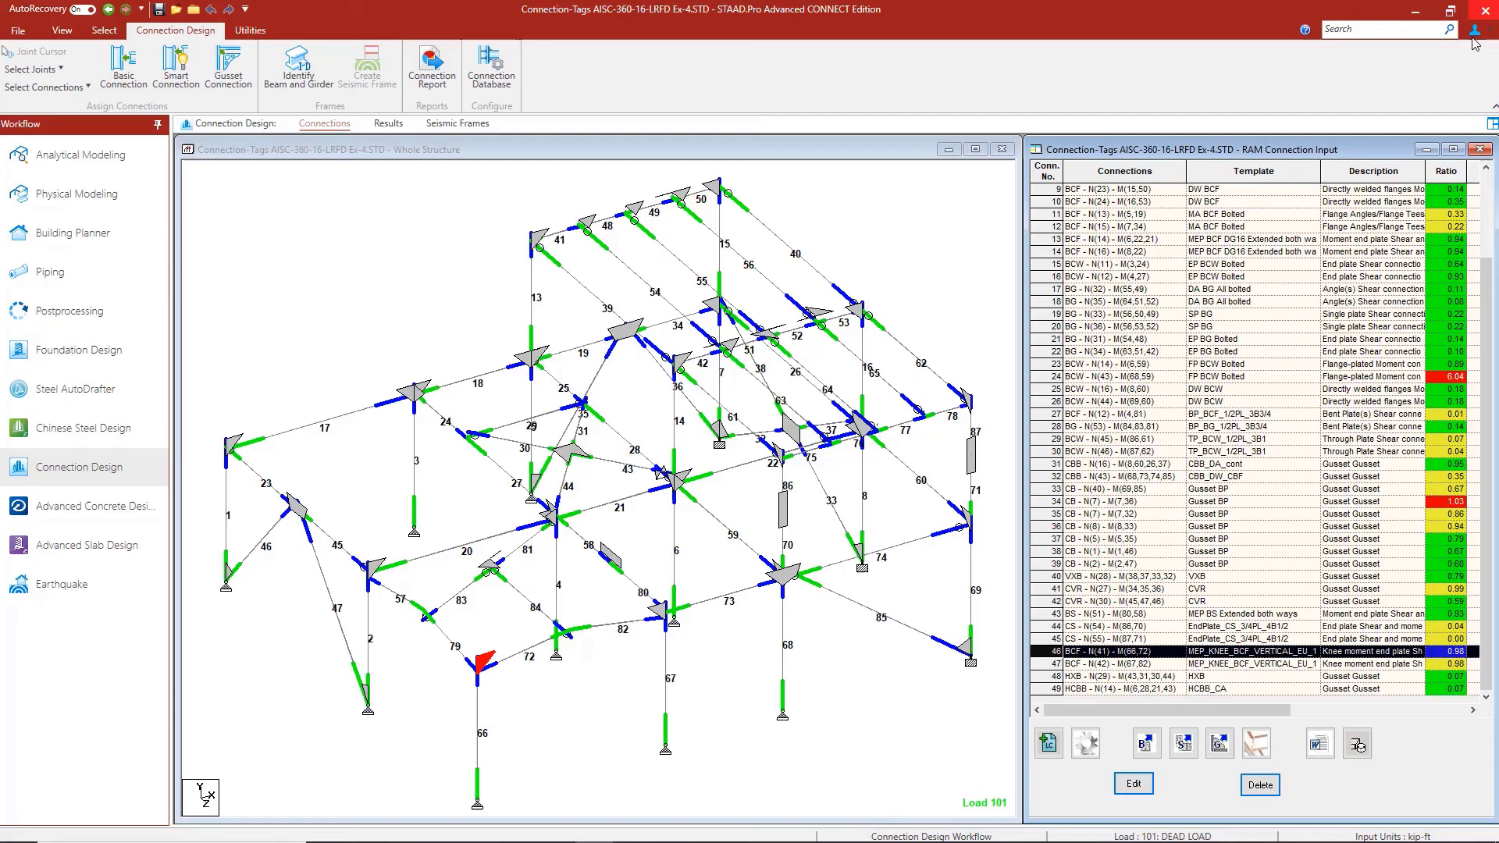
Inspect the horizontal gusset connections 48 (HXB) at node 29 and 49 (HCBB) at node 14 in rotated 3D views, closing each Connection Pad.
double_click(1050, 680)
drag(1193, 457, 1130, 485)
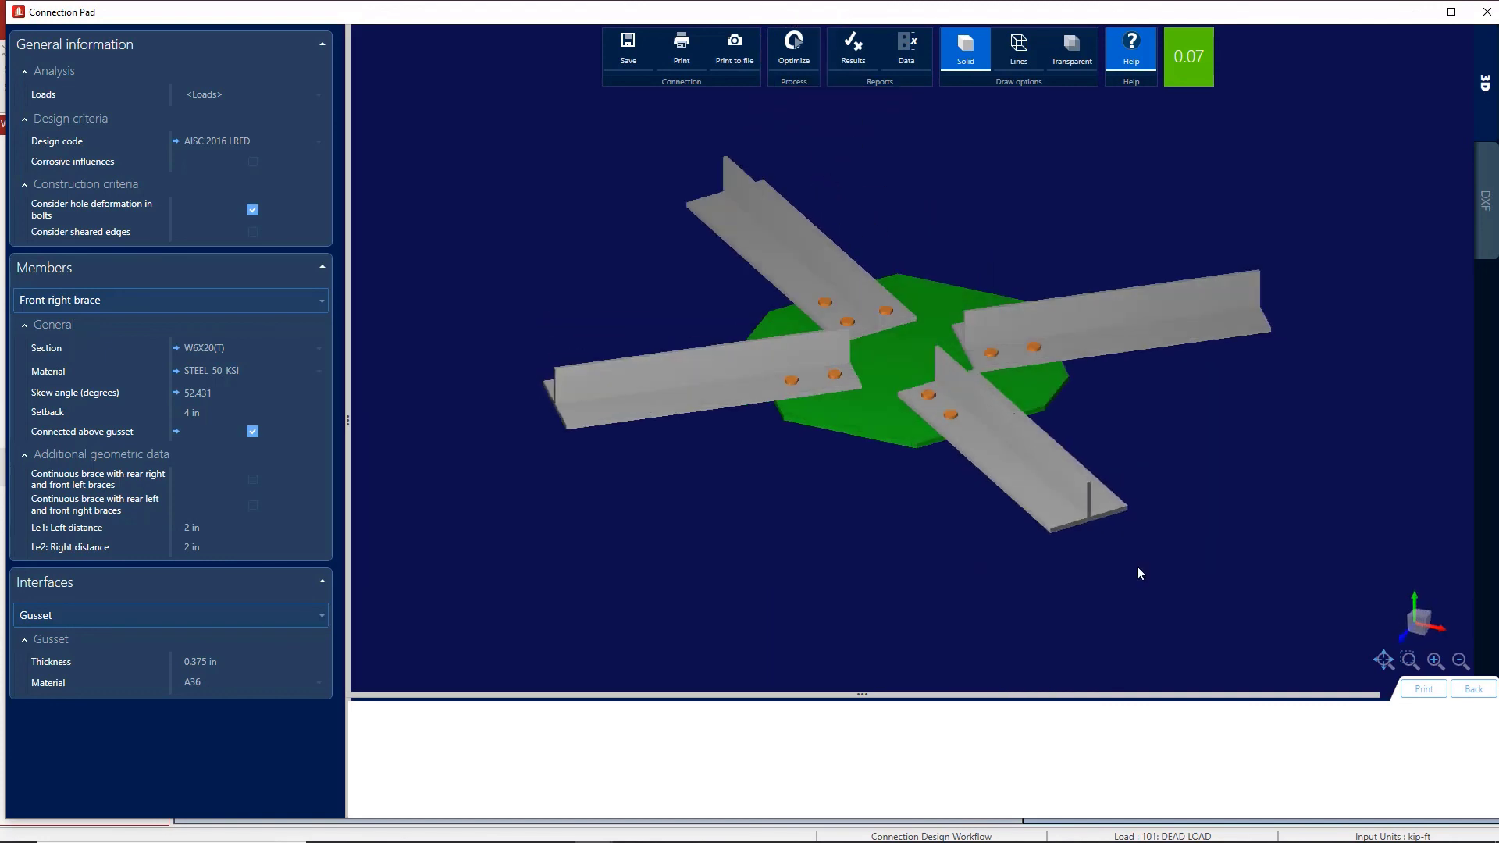
click(1487, 13)
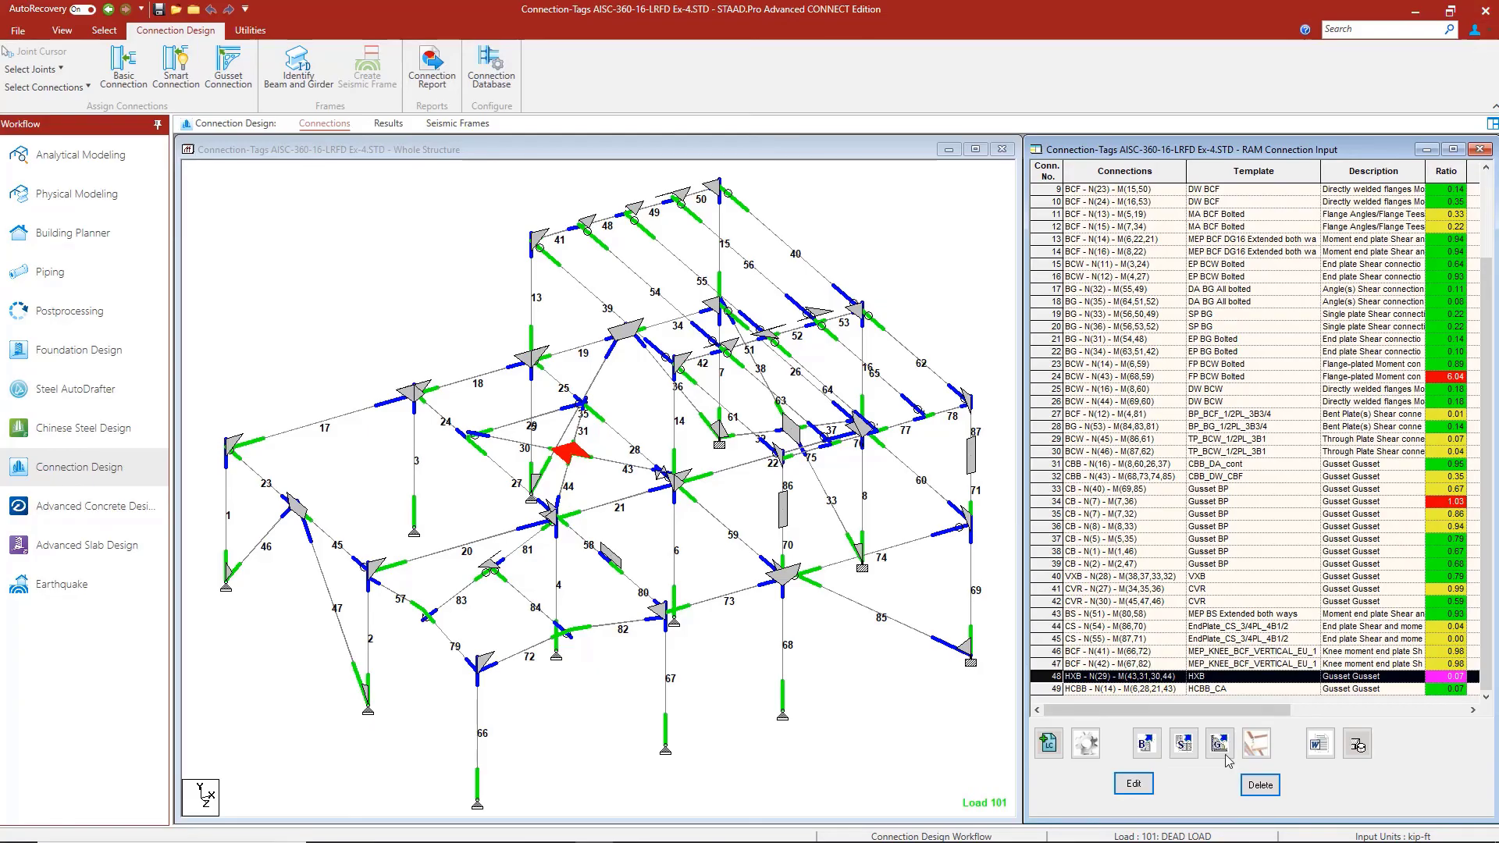
click(1058, 689)
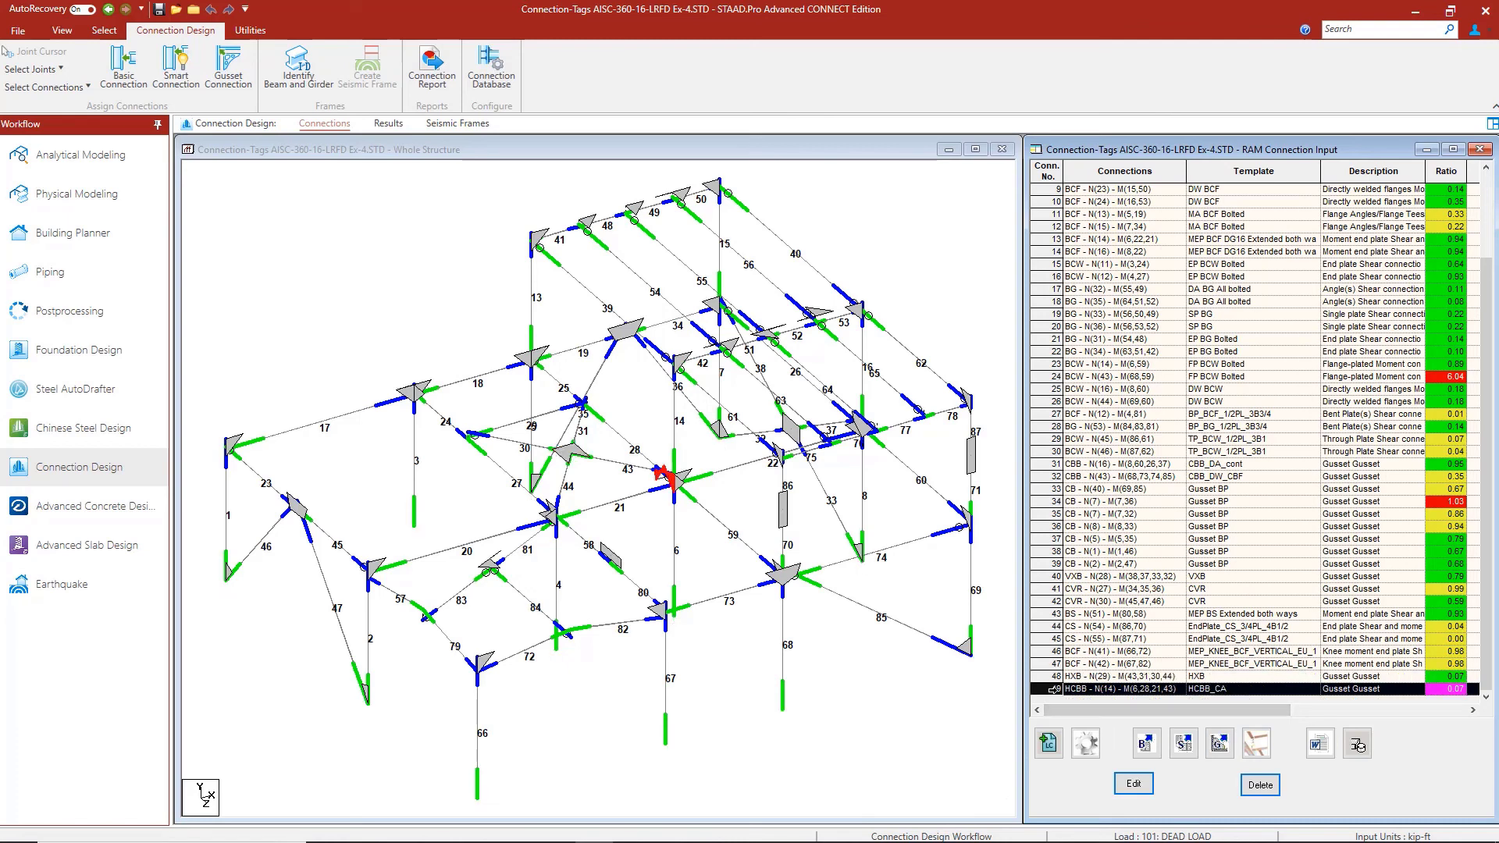
double_click(1058, 689)
drag(1224, 504, 1192, 572)
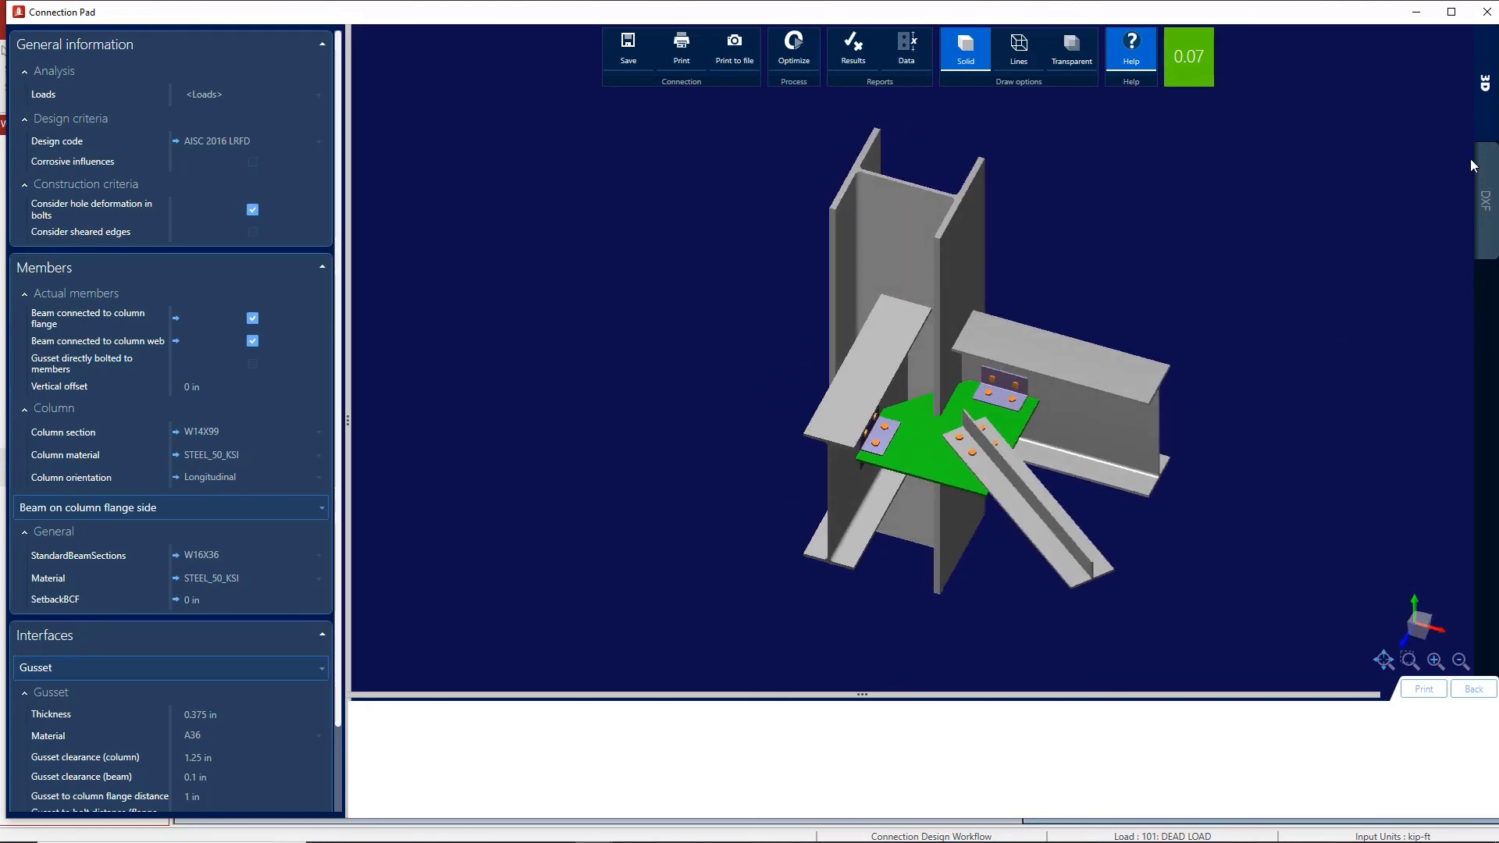
key(alt+F4)
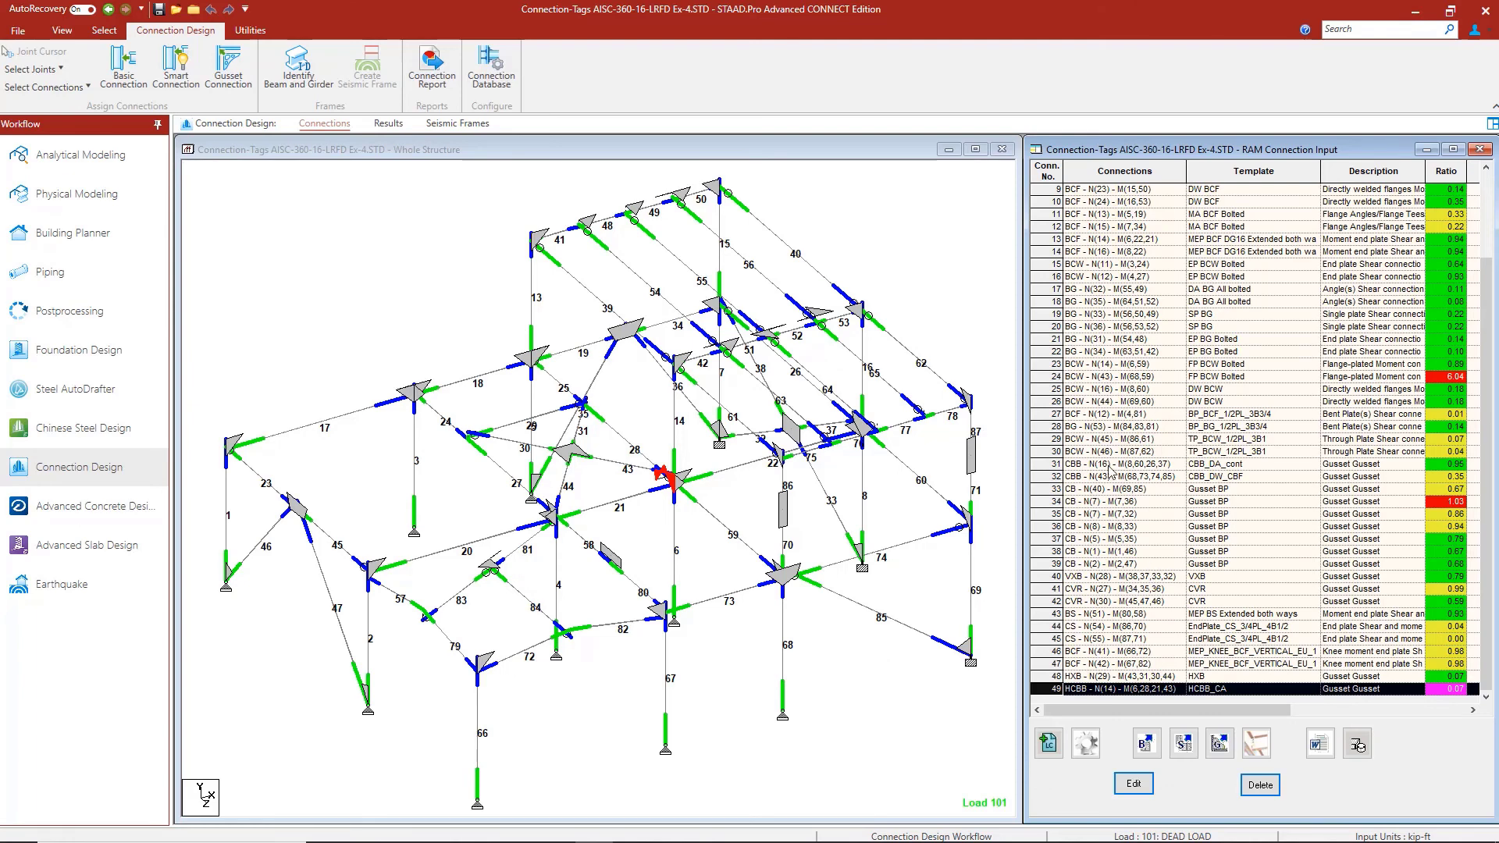